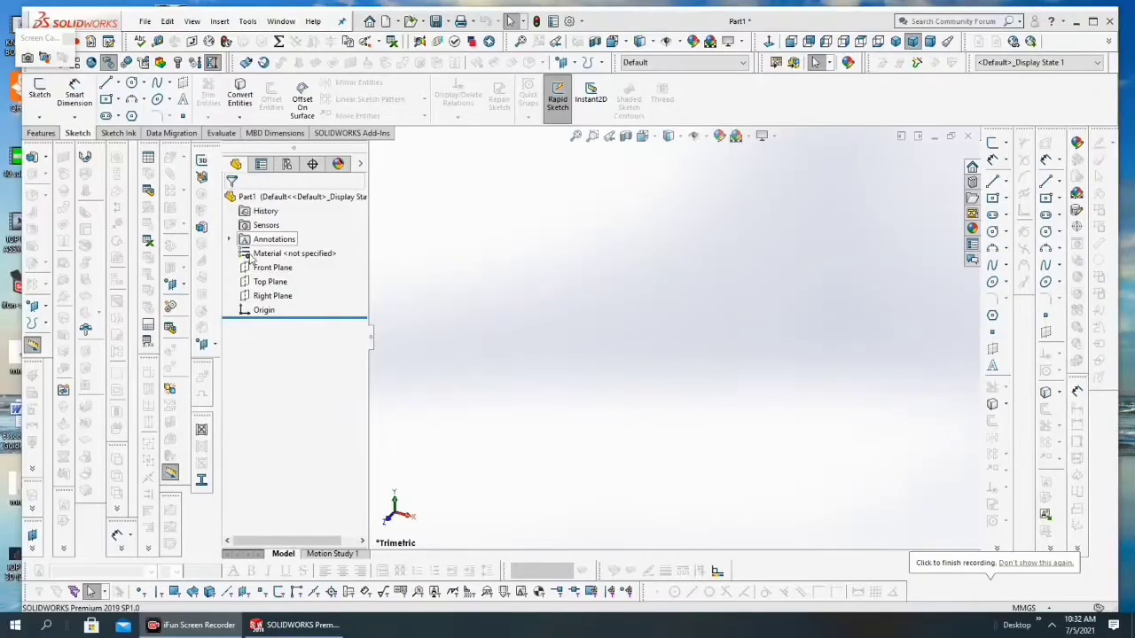
Step: Sketch a horizontal straight slot on the Front Plane from the origin toward negative X, about 64 mm between centres and 58 mm wide
left_click(268, 273)
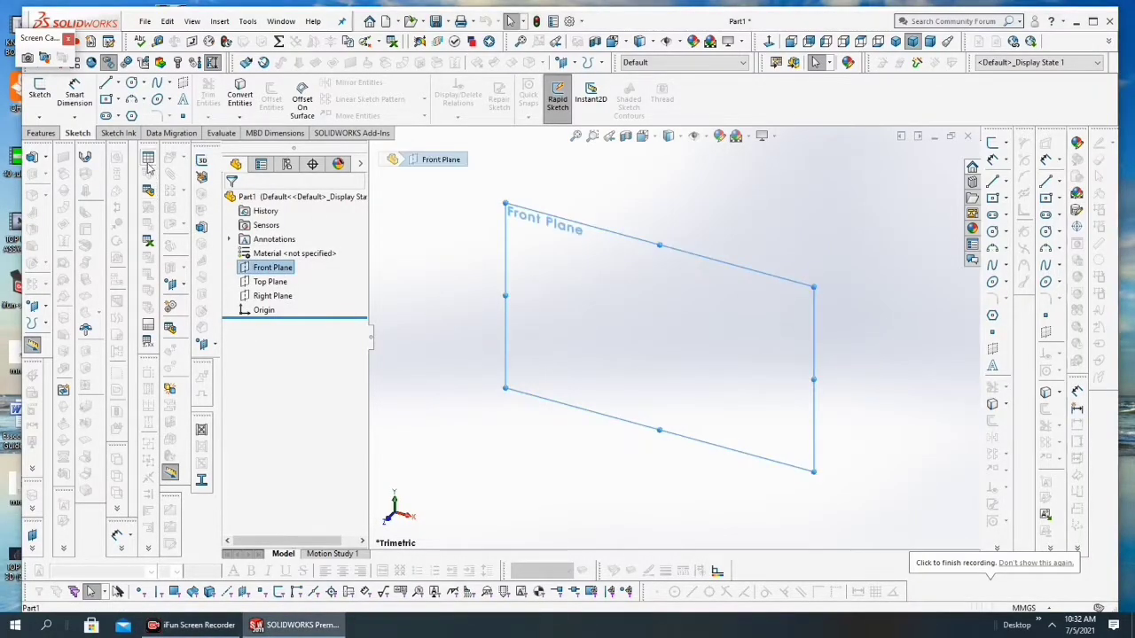
left_click(40, 92)
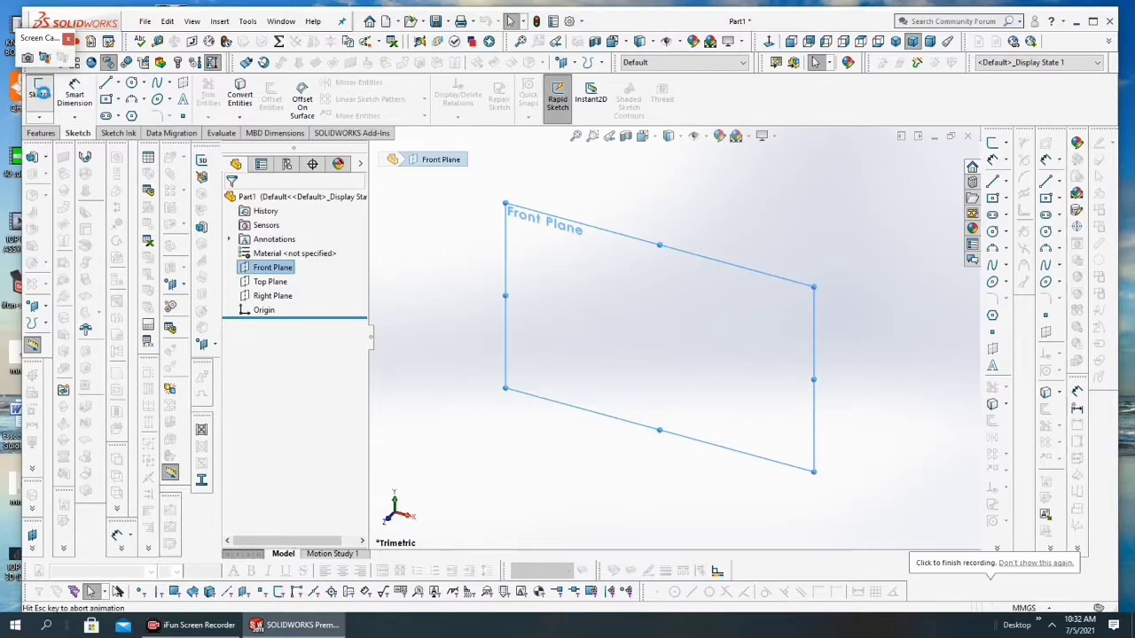
left_click(105, 116)
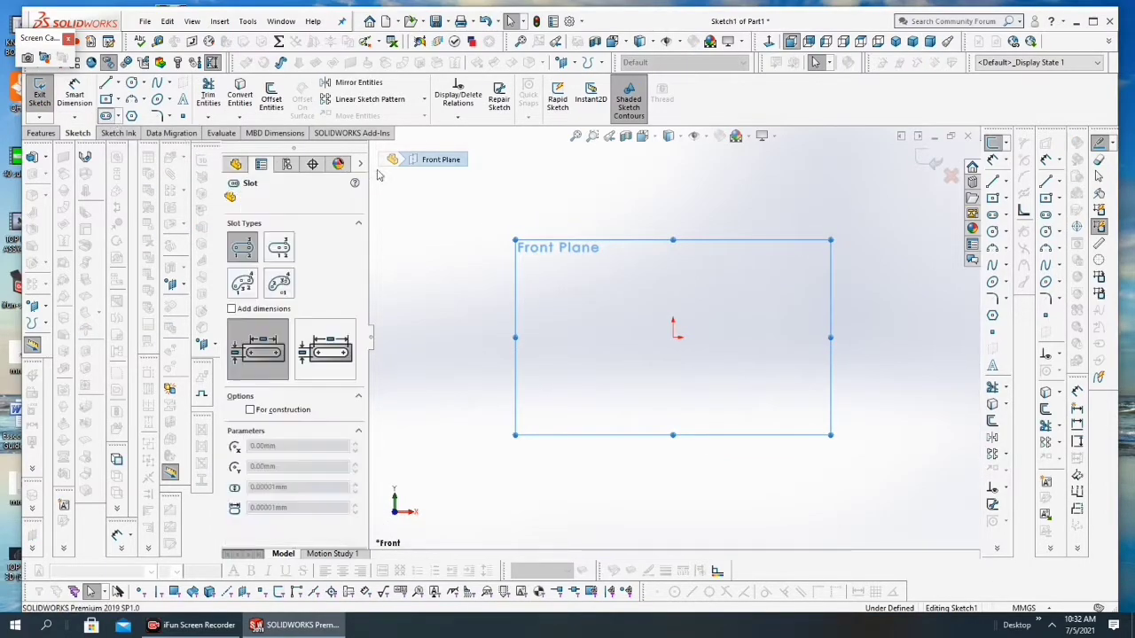
left_click(673, 337)
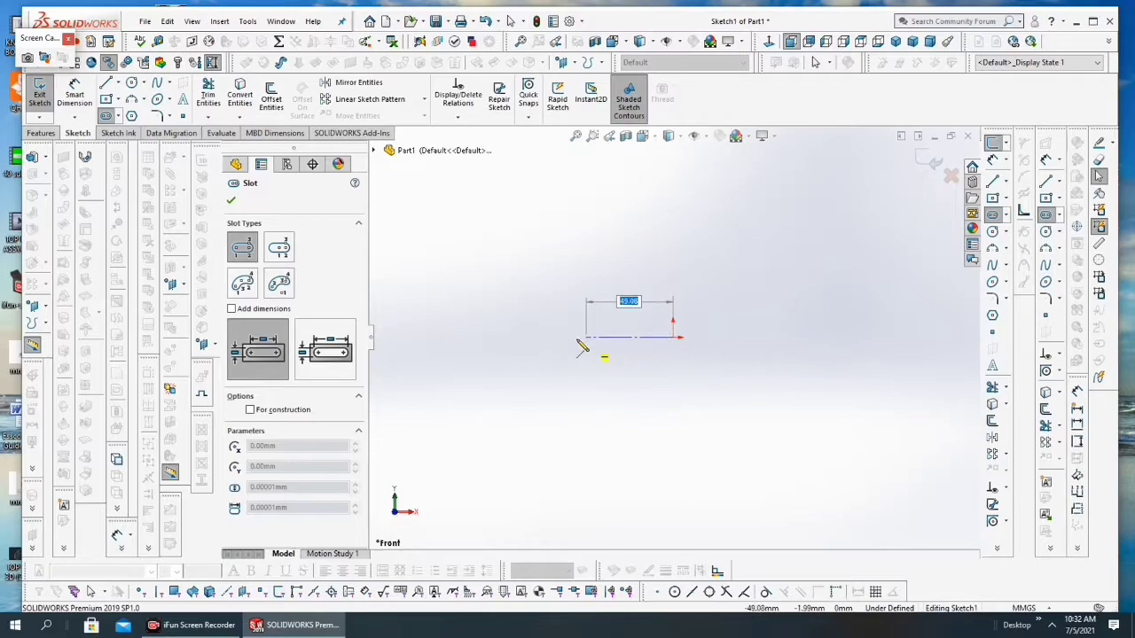
left_click(560, 337)
left_click(578, 378)
left_click(581, 388)
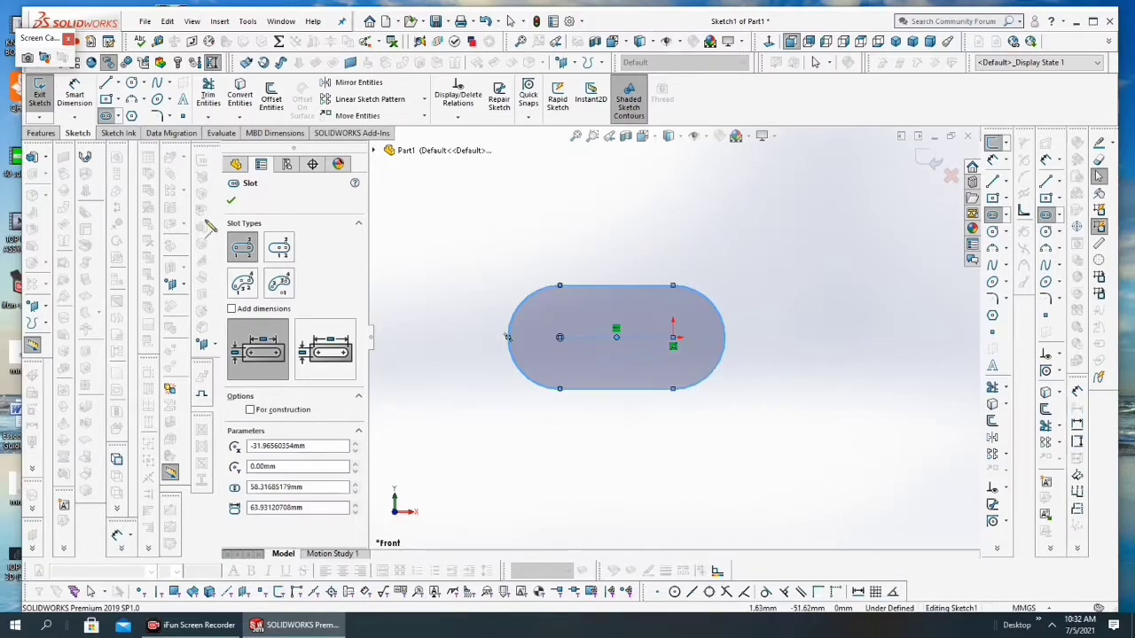
key("Escape")
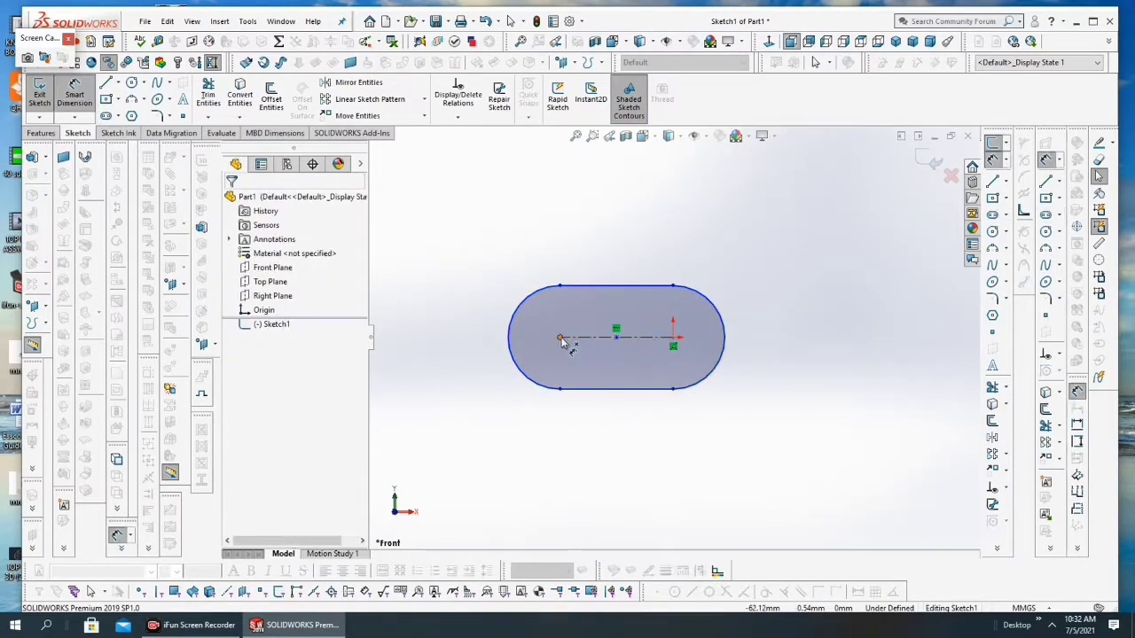
Step: Dimension the slot's centre-to-centre distance as 80 mm
left_click(559, 336)
left_click(673, 338)
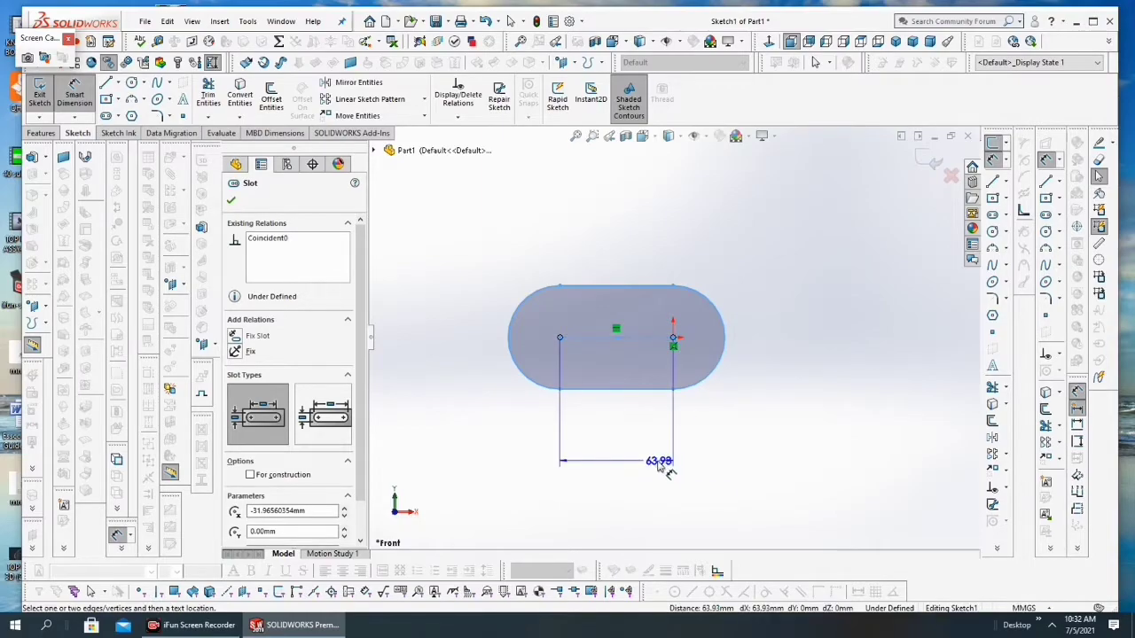
left_click(655, 466)
type("80")
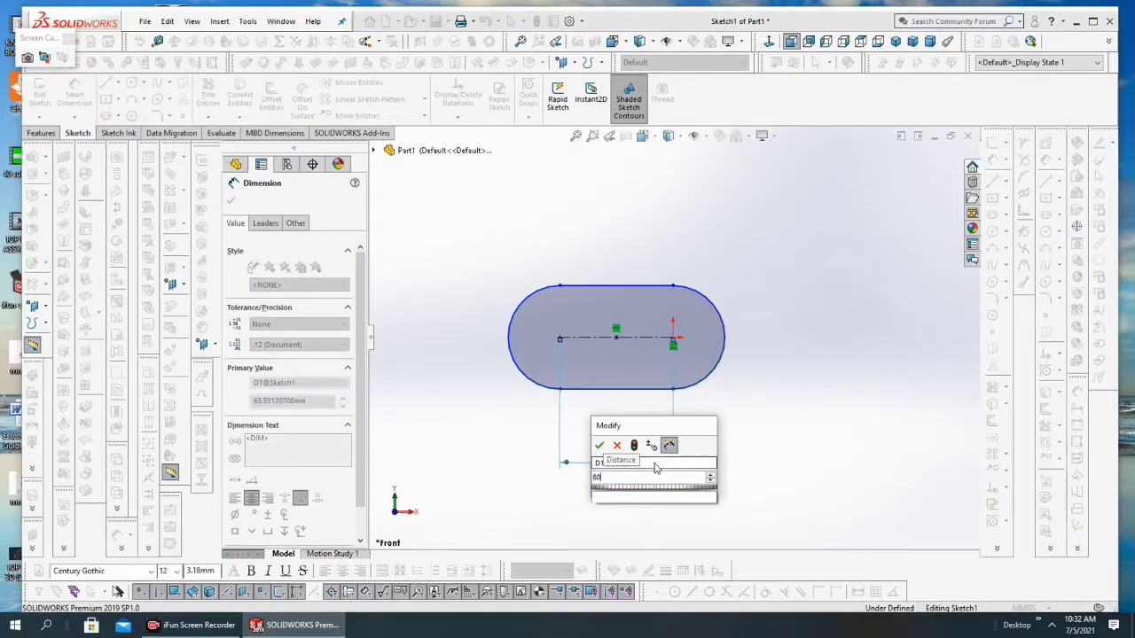
left_click(600, 446)
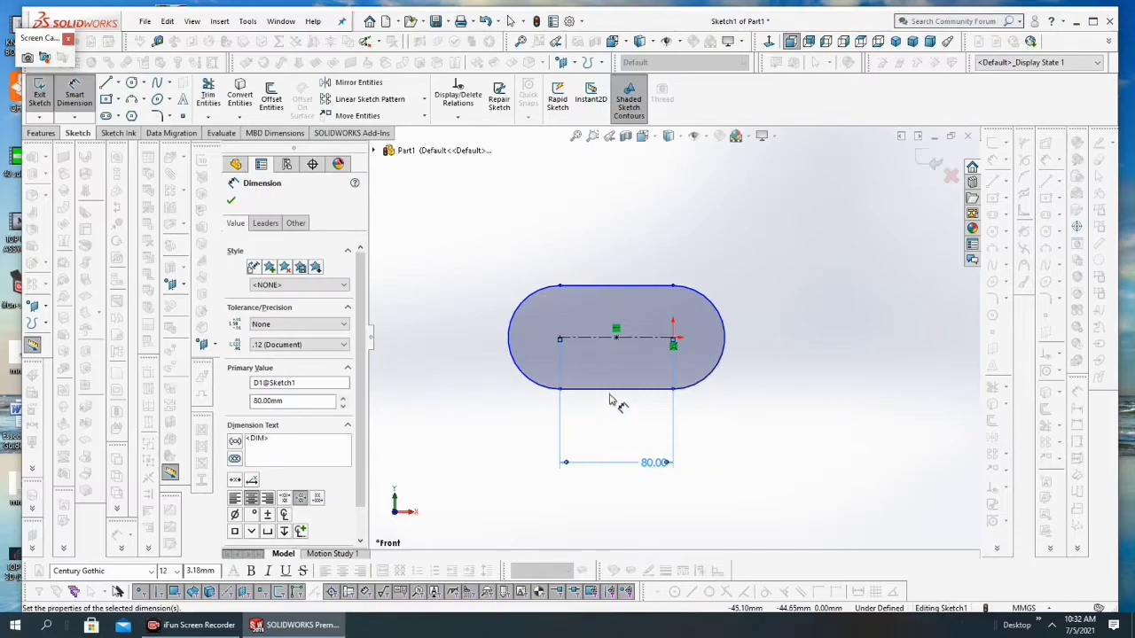
Step: Dimension the slot's width between its two straight edges as 60 mm
left_click(608, 329)
left_click(609, 286)
left_click(458, 344)
type("6")
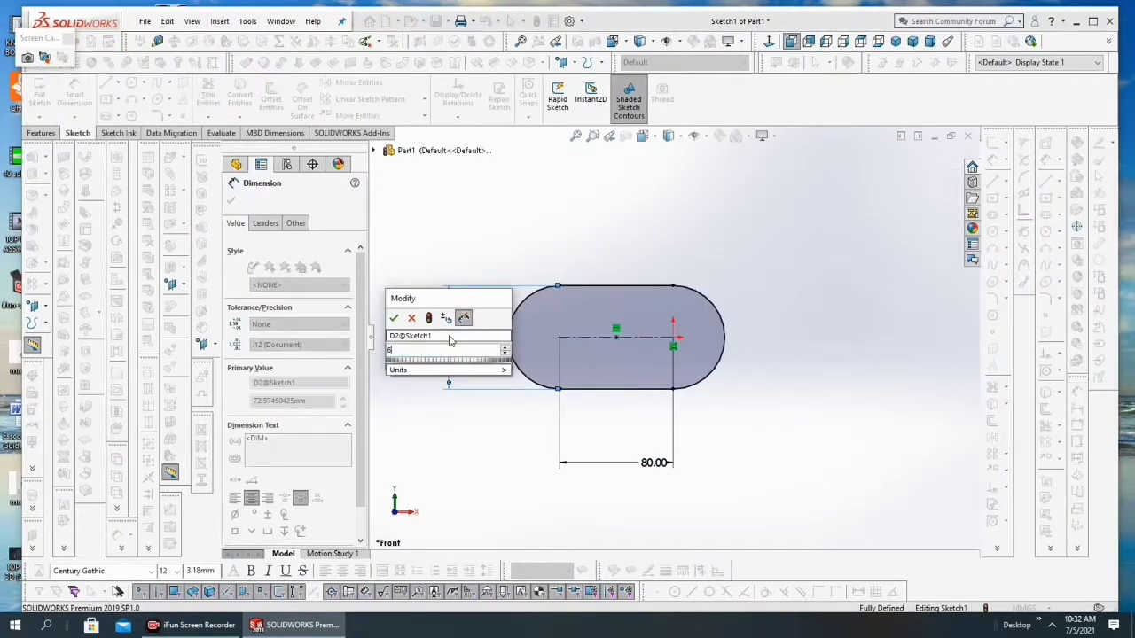
type("0")
left_click(395, 320)
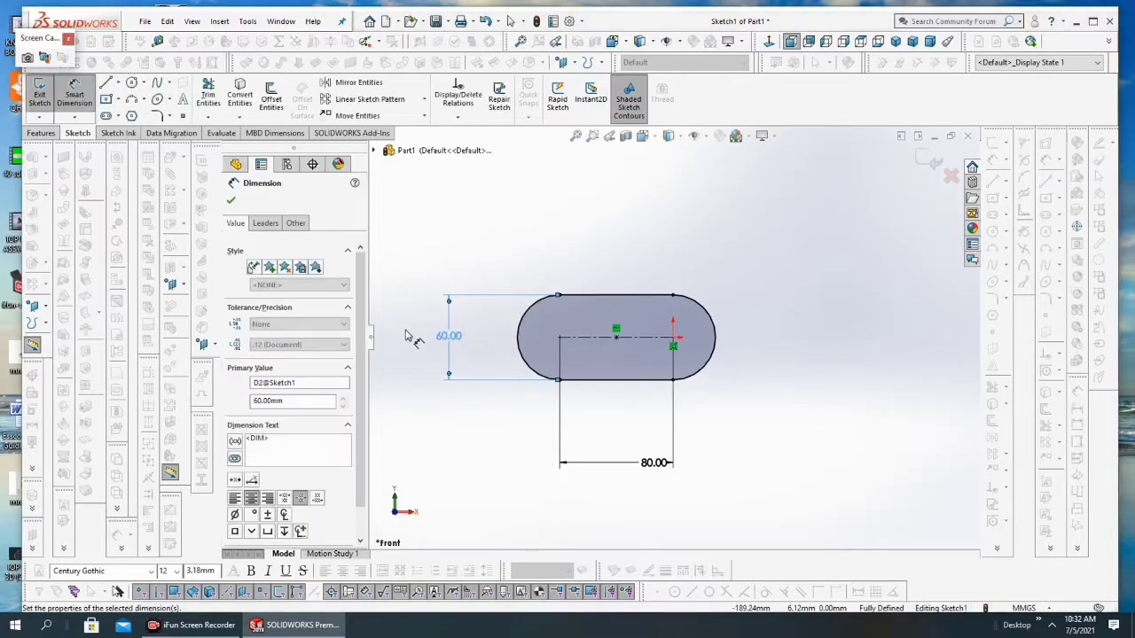
left_click(231, 201)
Step: Show the Top Plane in the Top view and stretch its border farther in the positive X direction
scroll(733, 392, "down", 2)
scroll(730, 382, "up", 2)
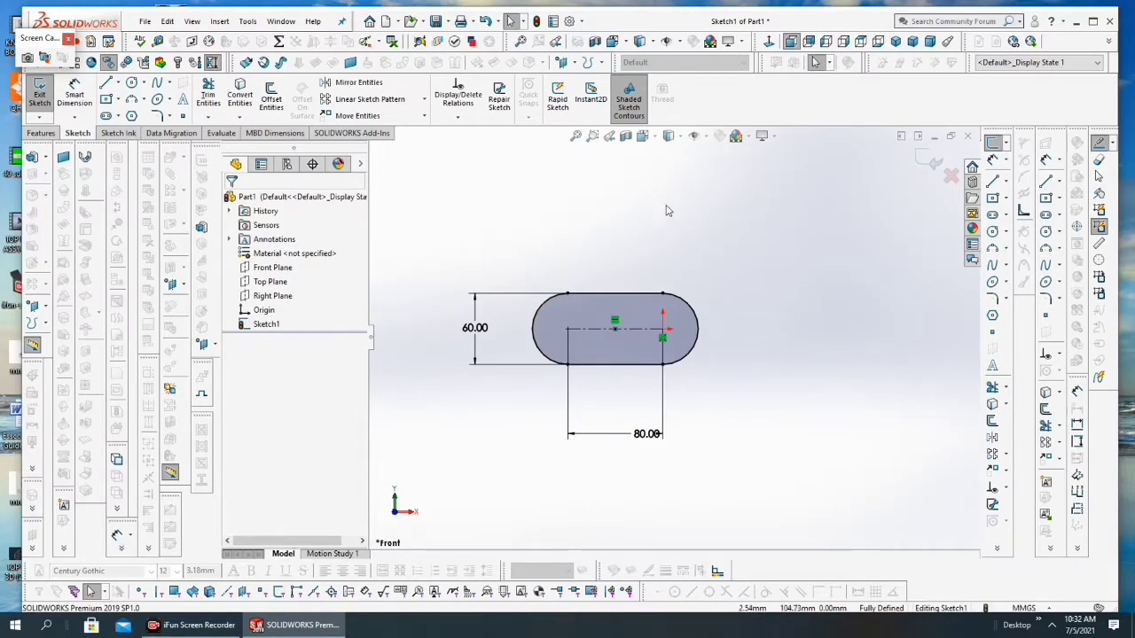
left_click(266, 281)
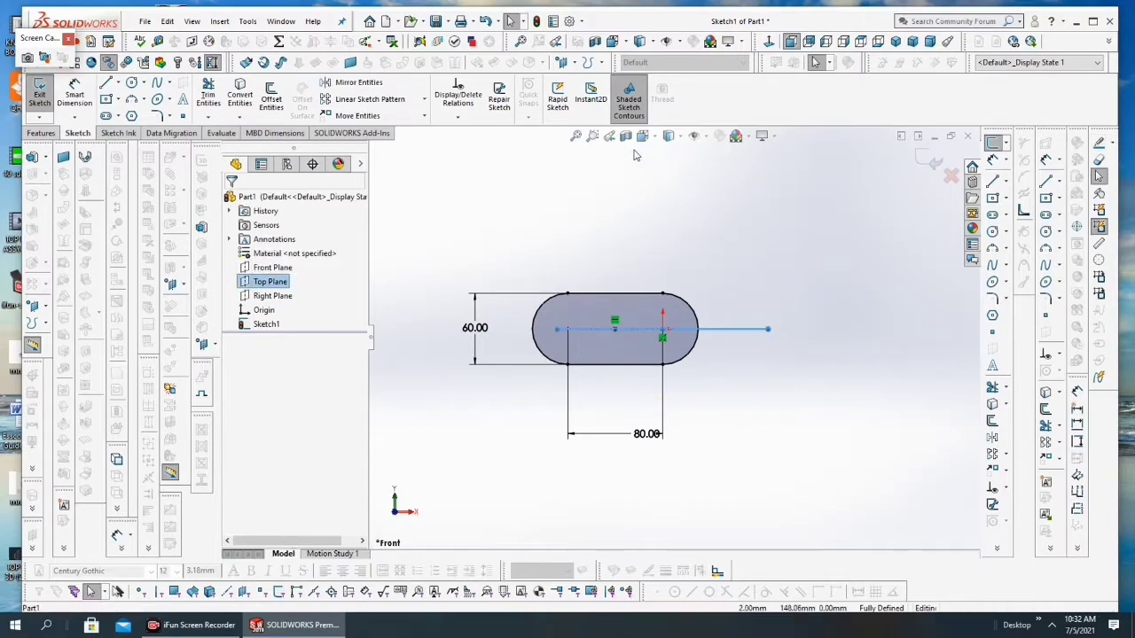
left_click(642, 135)
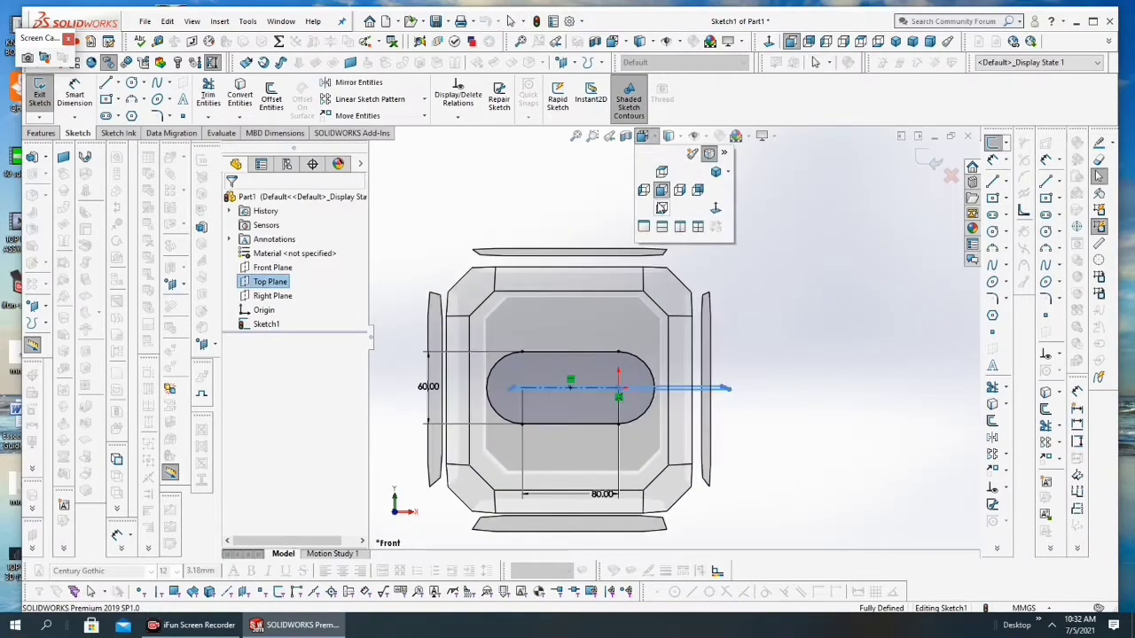
left_click(661, 173)
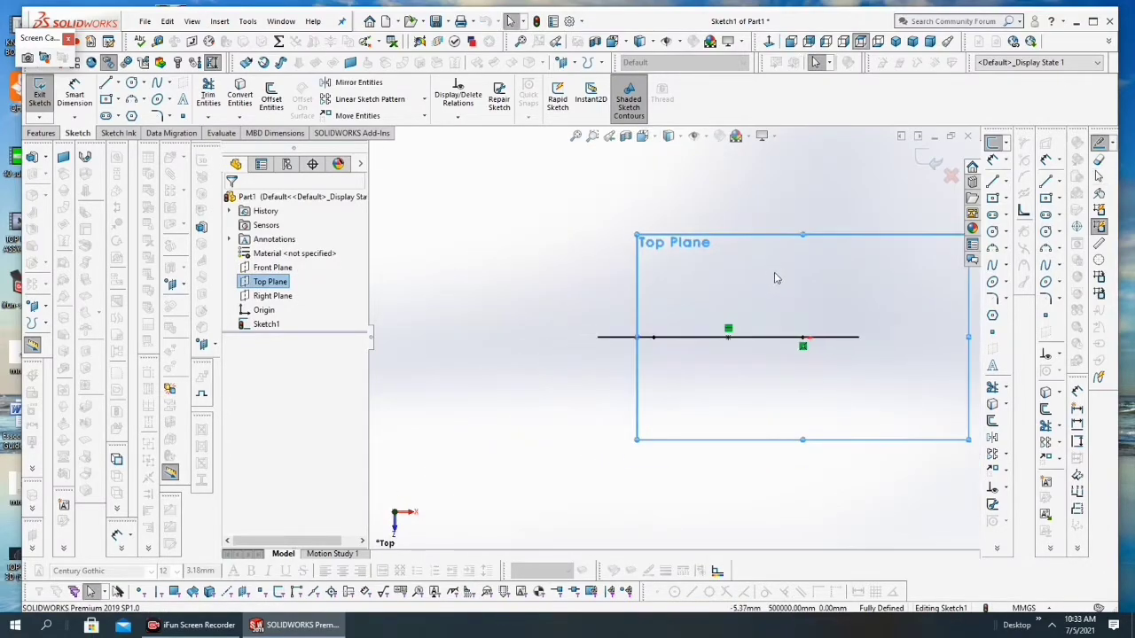
scroll(847, 310, "down", 3)
scroll(827, 337, "up", 2)
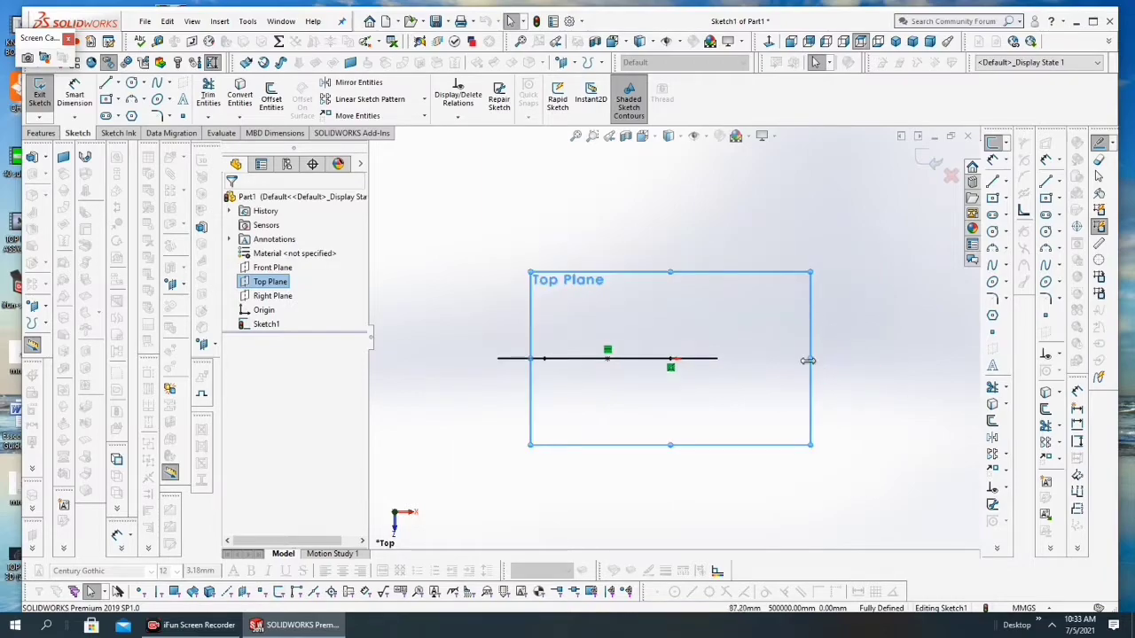
left_click_drag(809, 359, 899, 360)
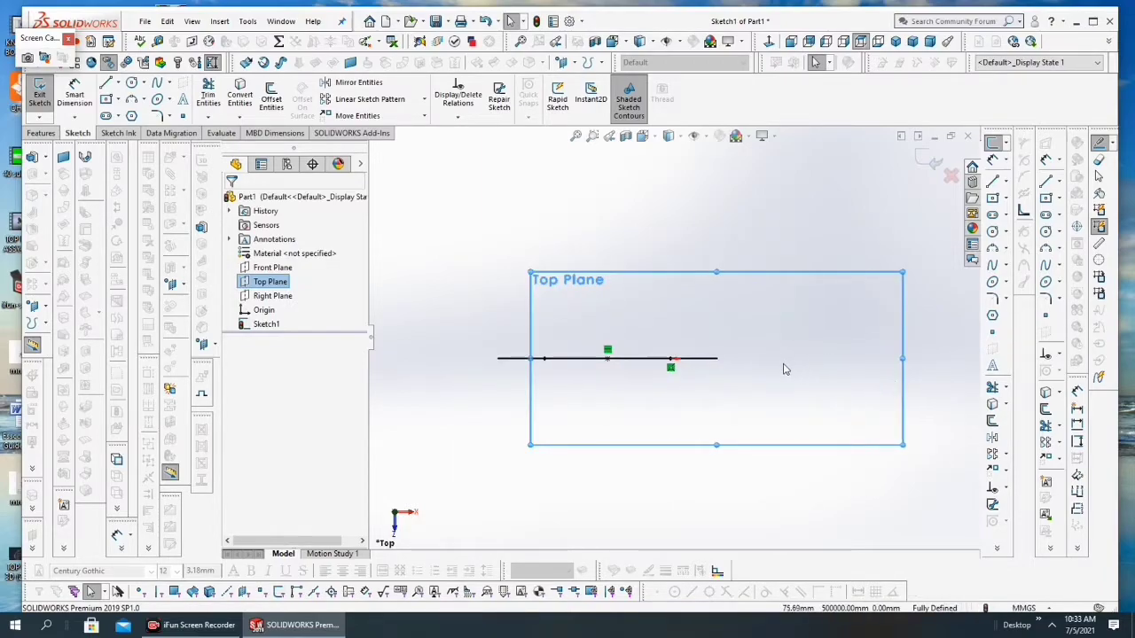
scroll(785, 367, "down", 1)
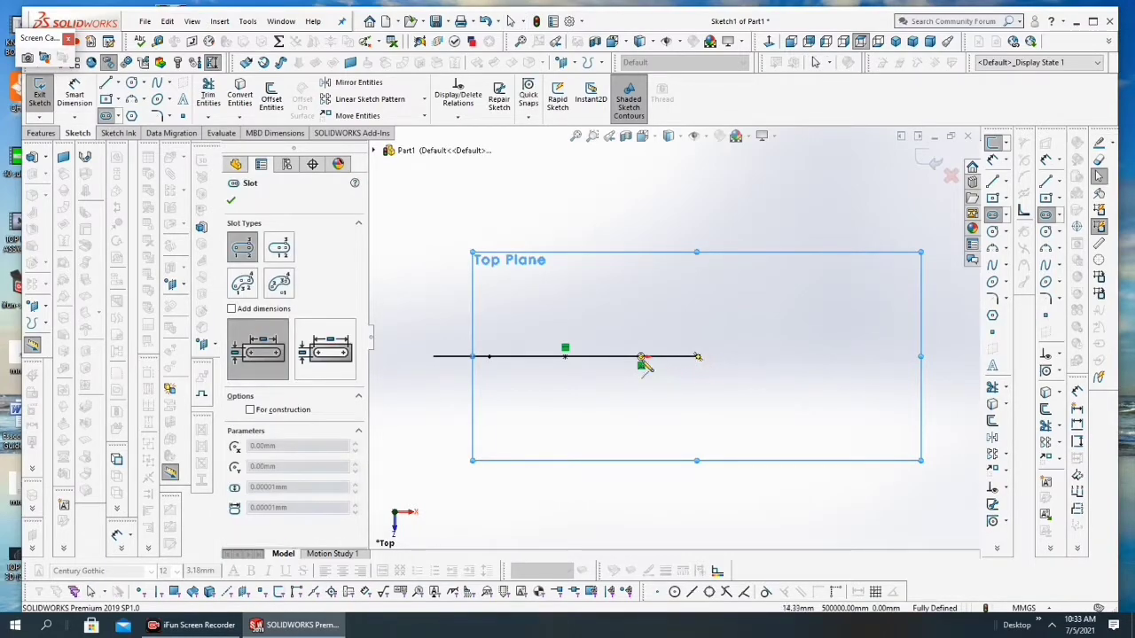
Step: Exit the slot sketch and start a new sketch on the Top Plane in the Top view
left_click(39, 93)
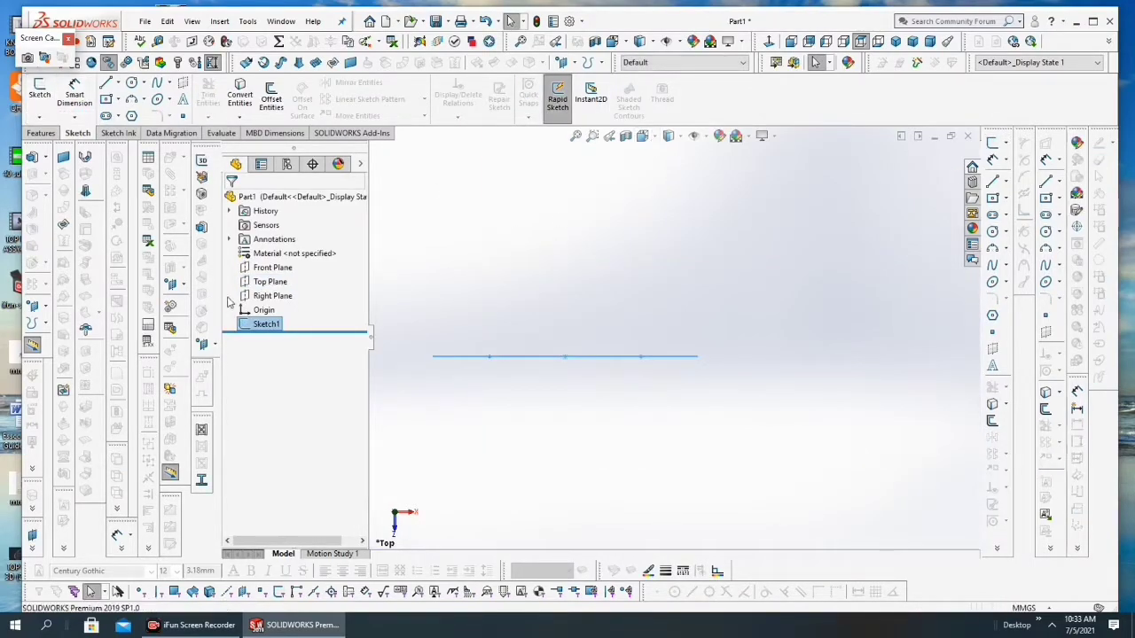
left_click(270, 281)
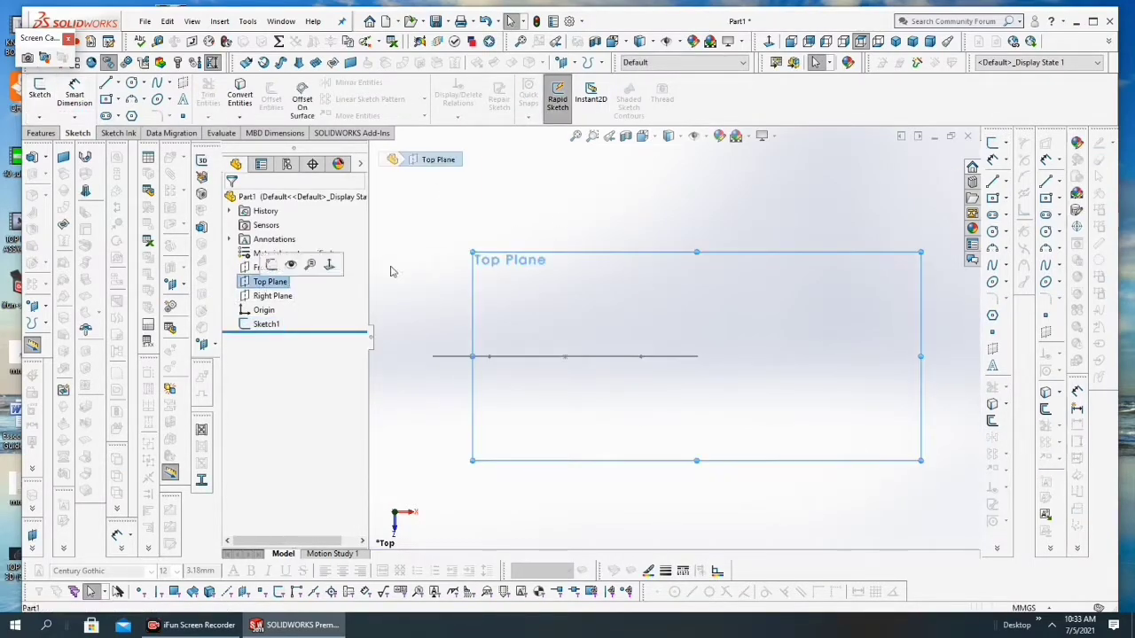
left_click(646, 140)
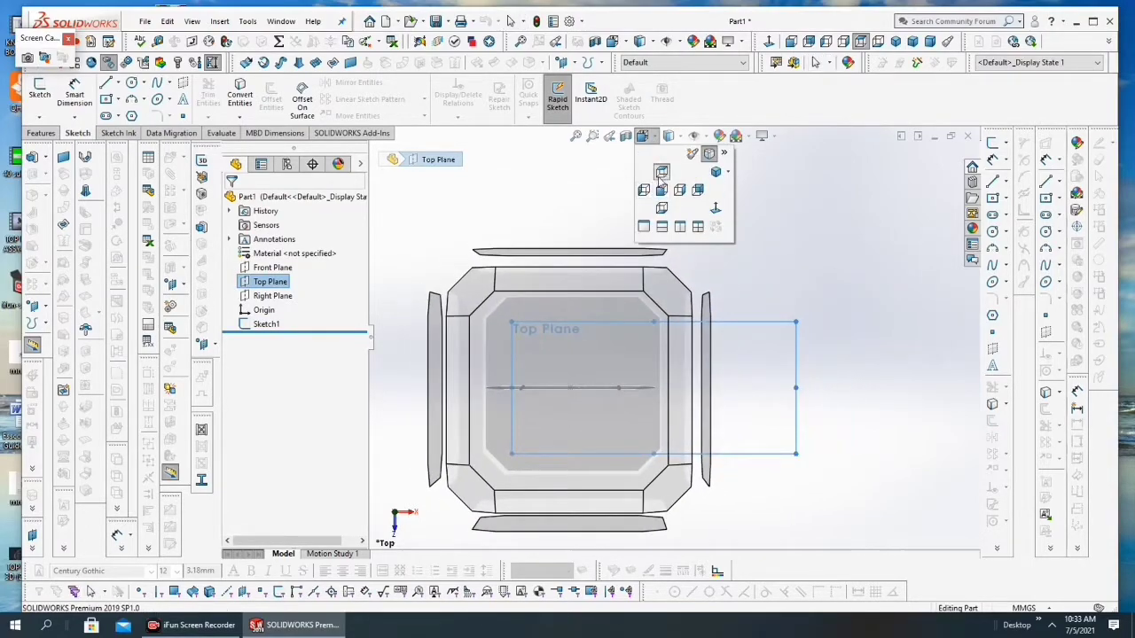
left_click(661, 173)
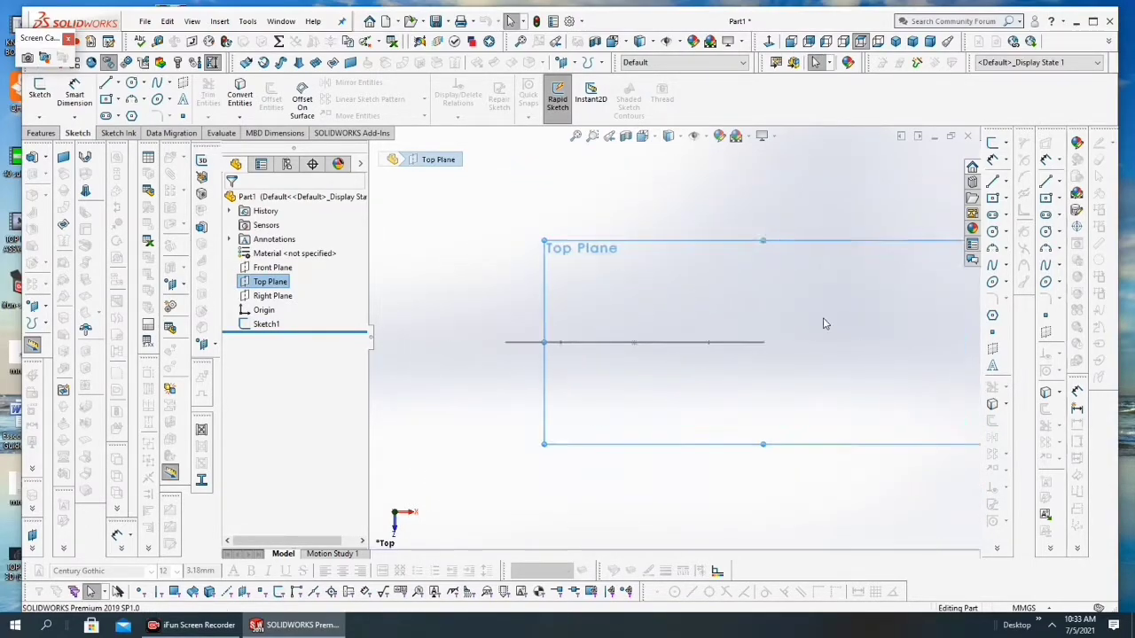
left_click(42, 96)
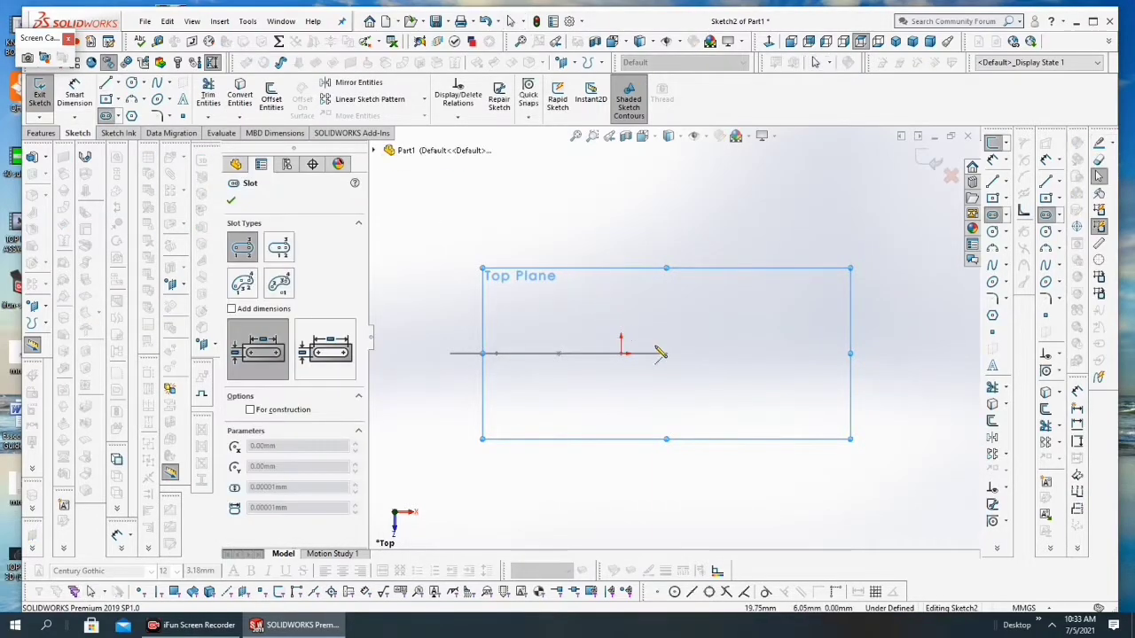
Step: Sketch a horizontal straight slot from the first slot's positive-X end, about 141 mm between centres and 72 mm wide
scroll(671, 359, "down", 3)
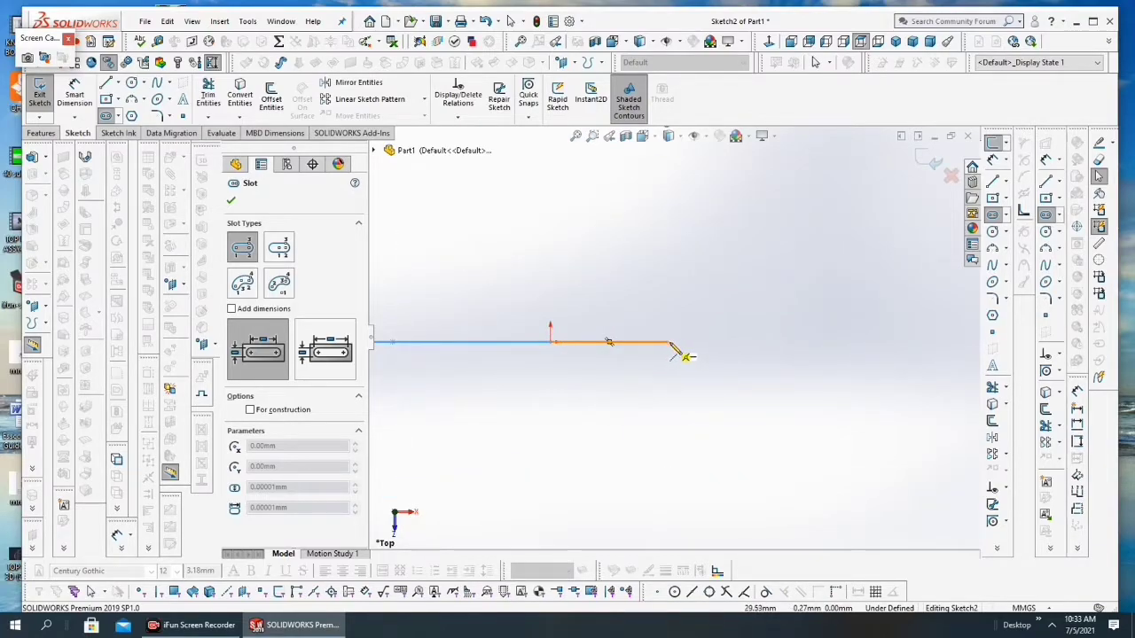
left_click(670, 343)
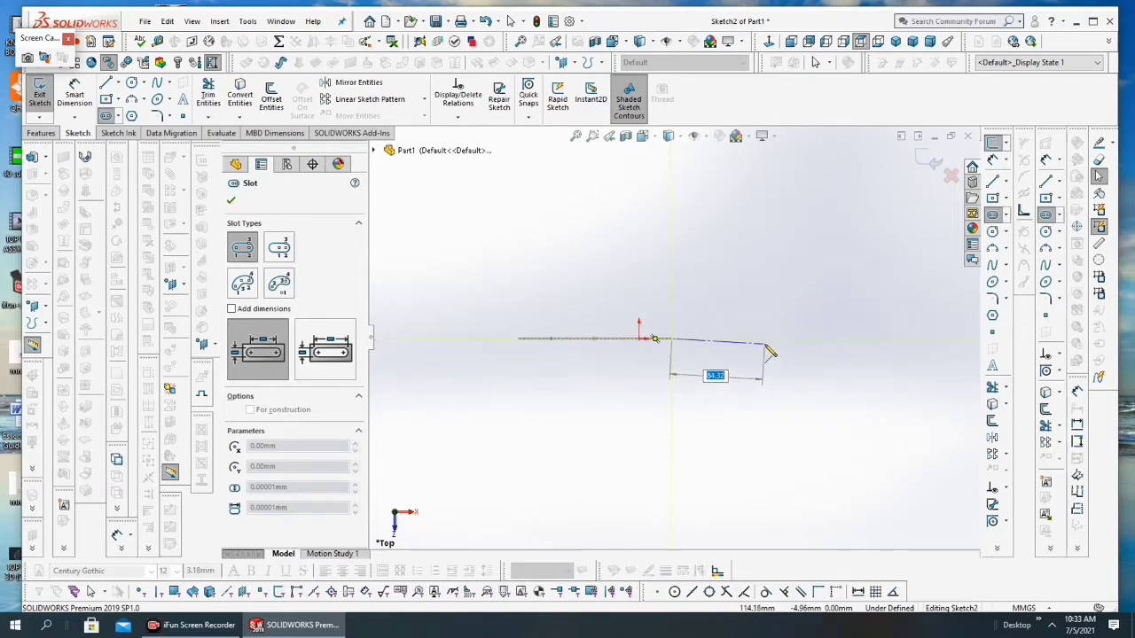
left_click(826, 355)
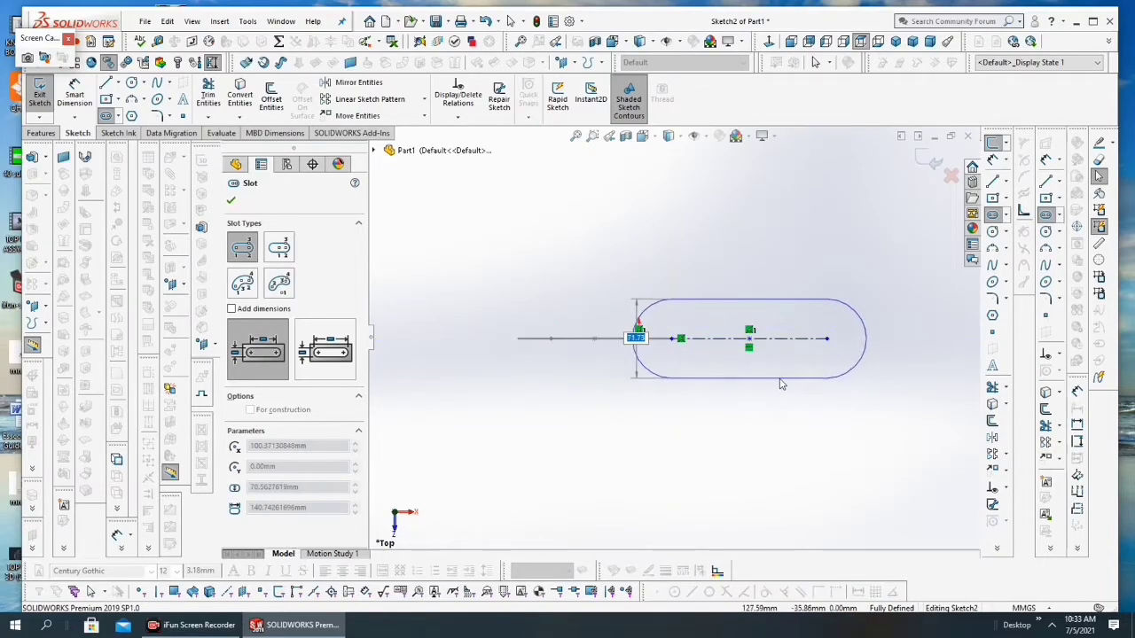
left_click(780, 376)
scroll(862, 349, "down", 4)
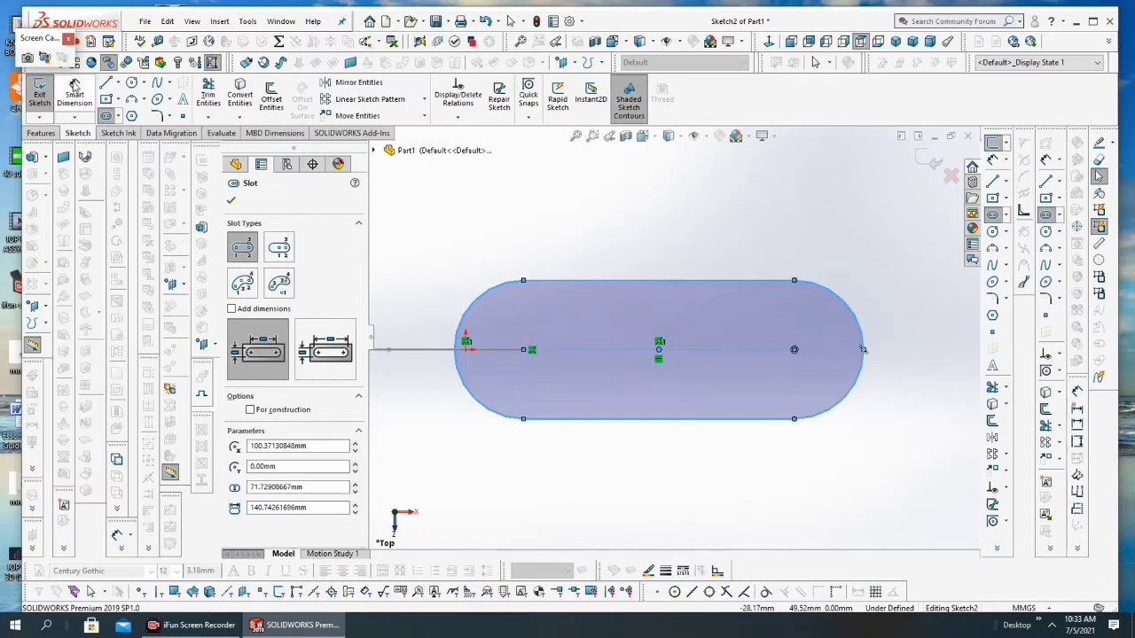
key("Escape")
Step: Dimension the Top Plane slot's centre-to-centre distance as 80 mm
left_click(527, 353)
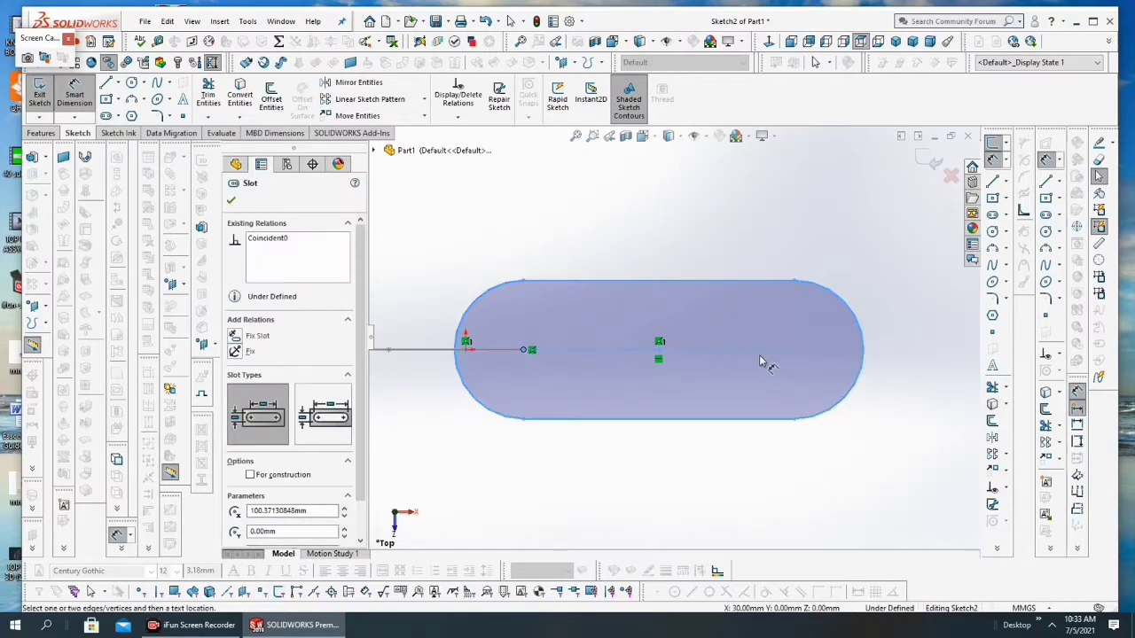
left_click(795, 352)
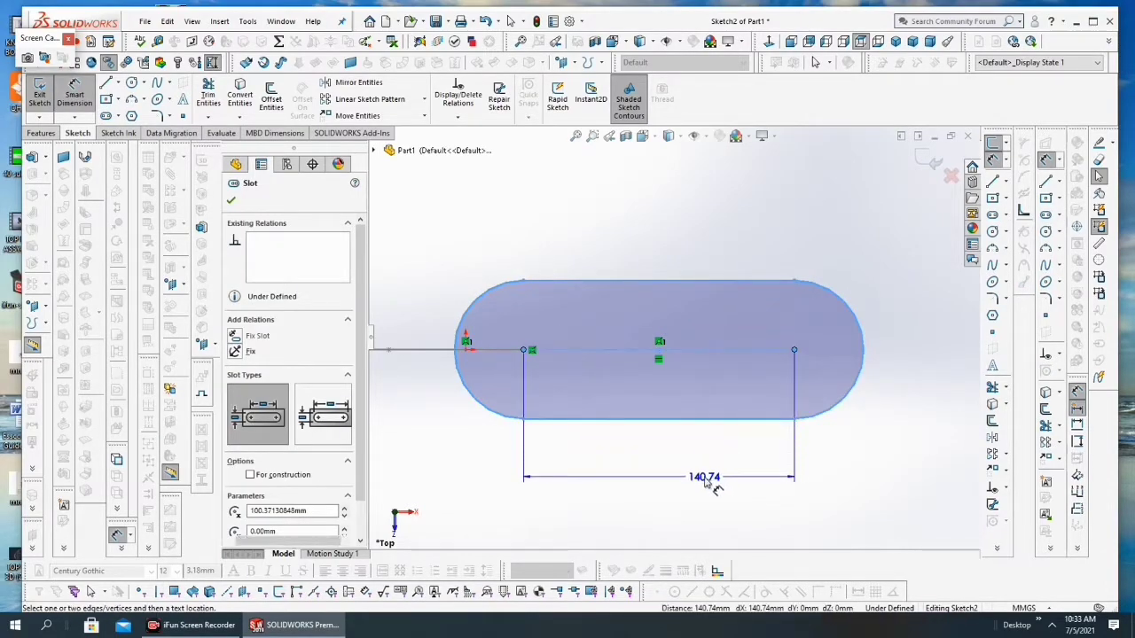
left_click(706, 477)
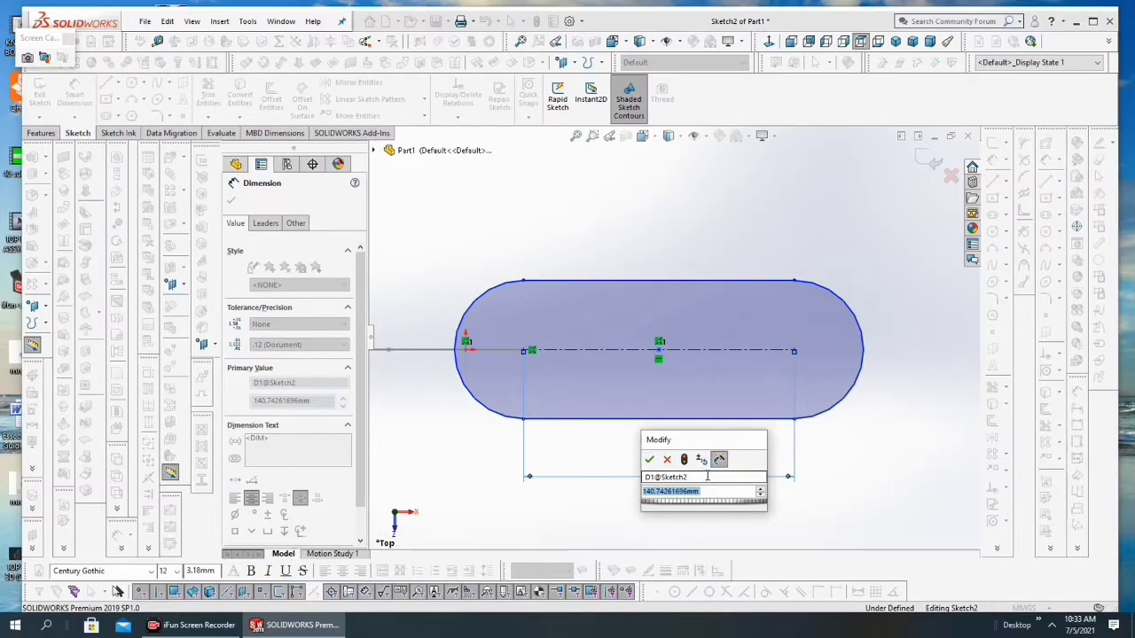
type("80")
left_click(650, 459)
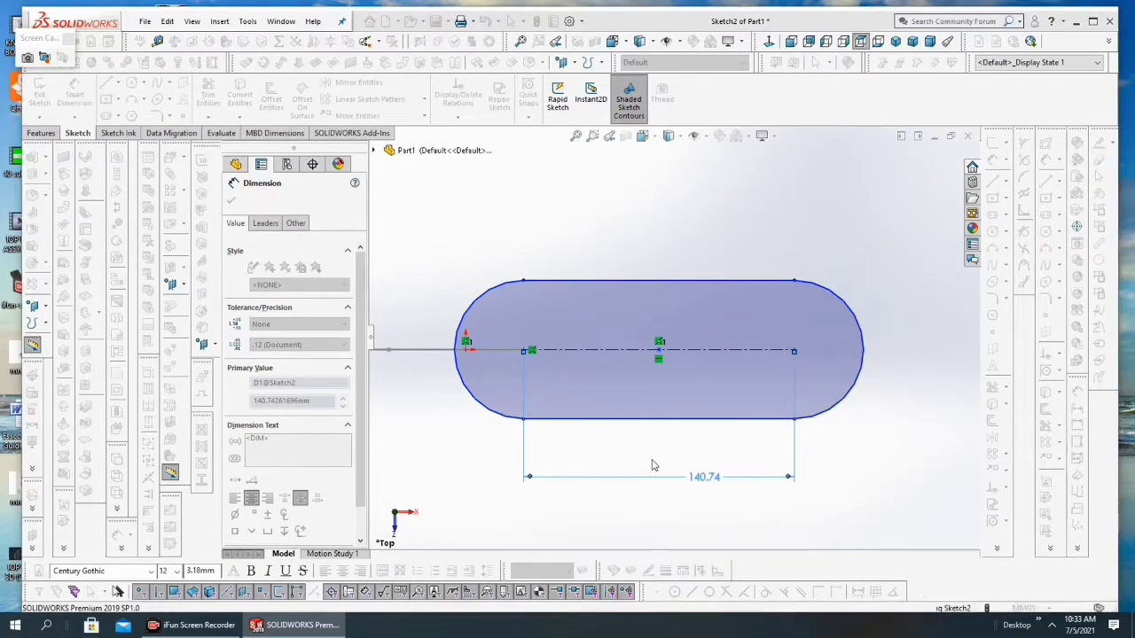
Step: Dimension the Top Plane slot's width between its straight edges as 60 mm
left_click(636, 284)
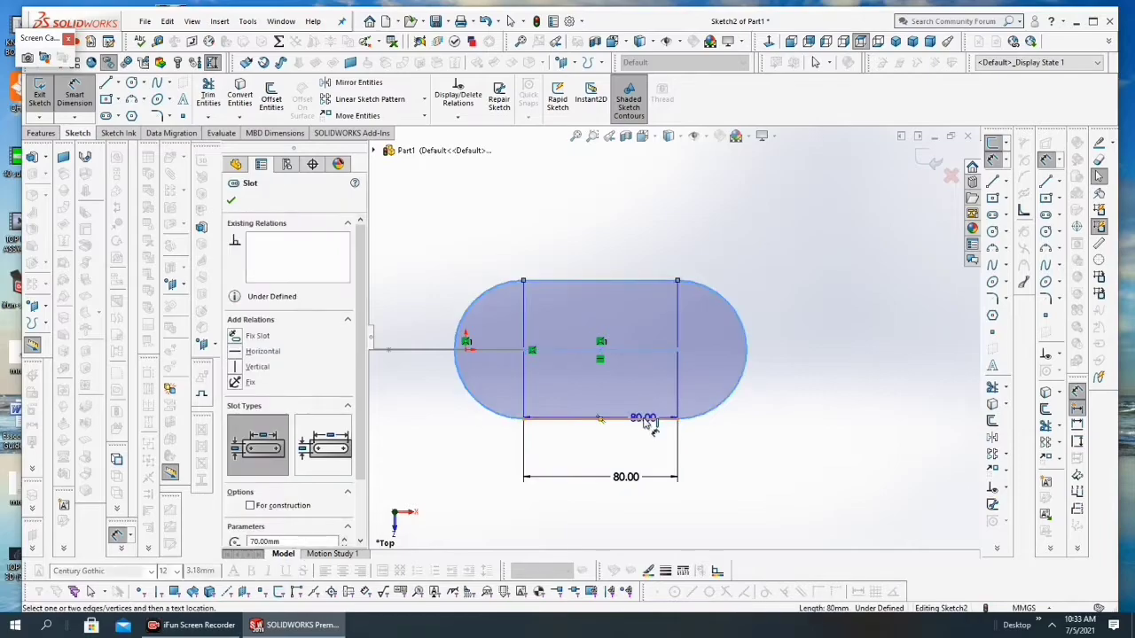
left_click(643, 418)
left_click(820, 399)
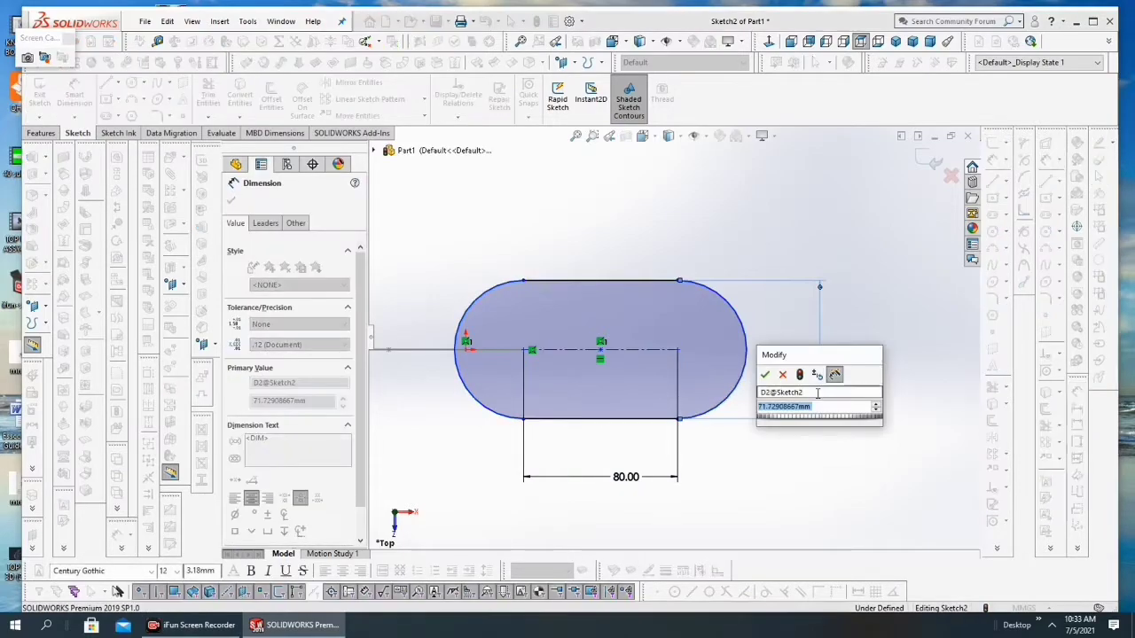
type("60")
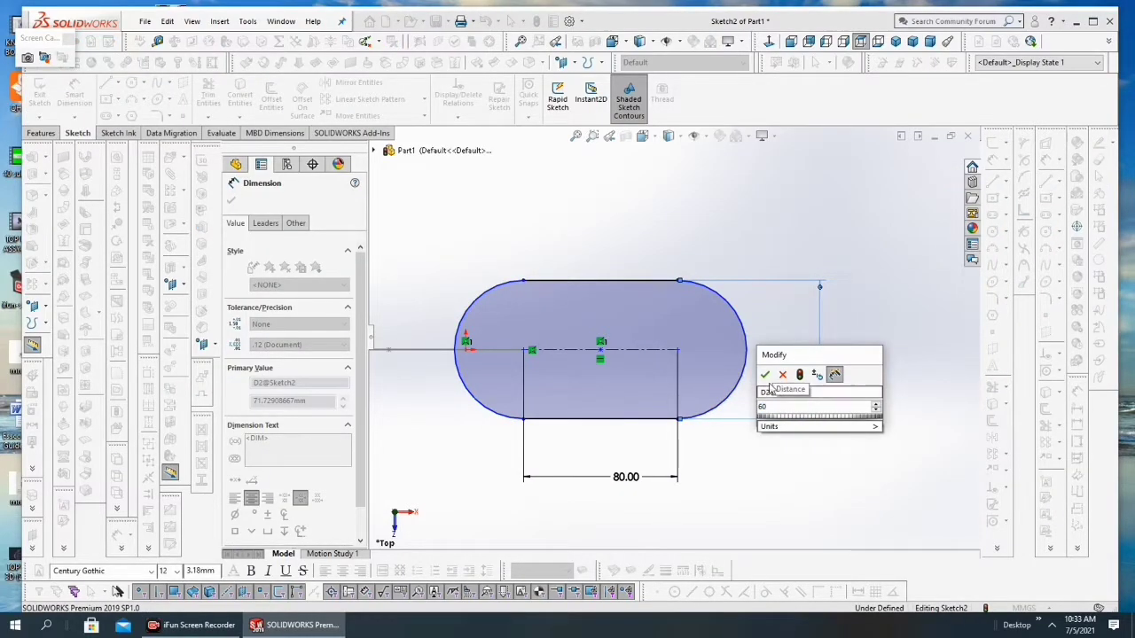
left_click(765, 375)
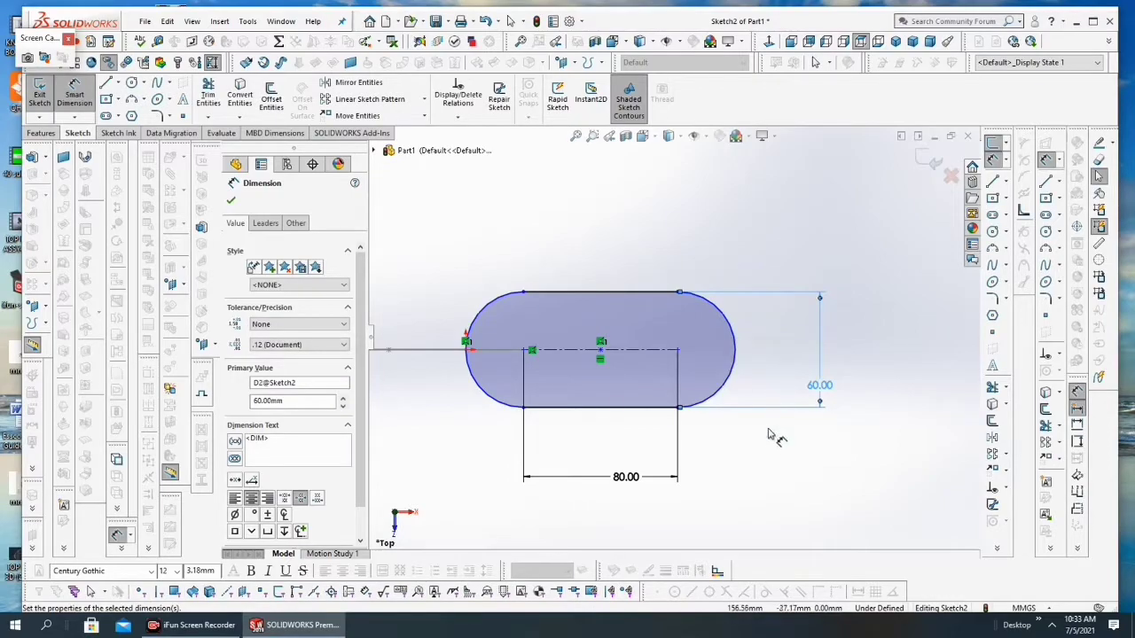
Step: Finish dimensioning and exit the Top Plane slot sketch
key("Escape")
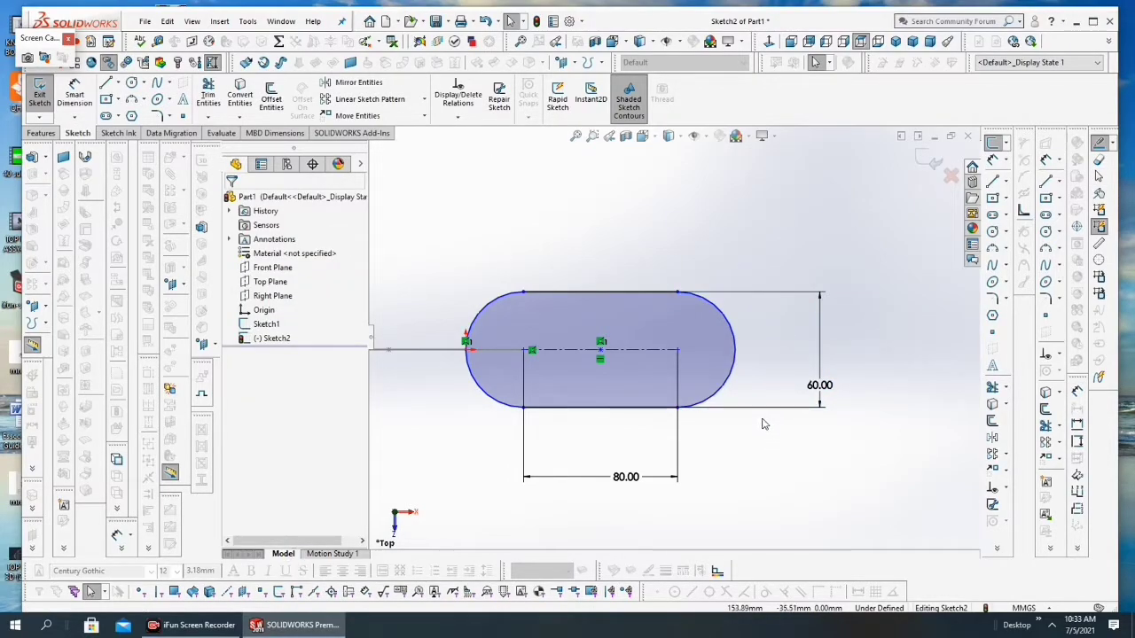
left_click(923, 171)
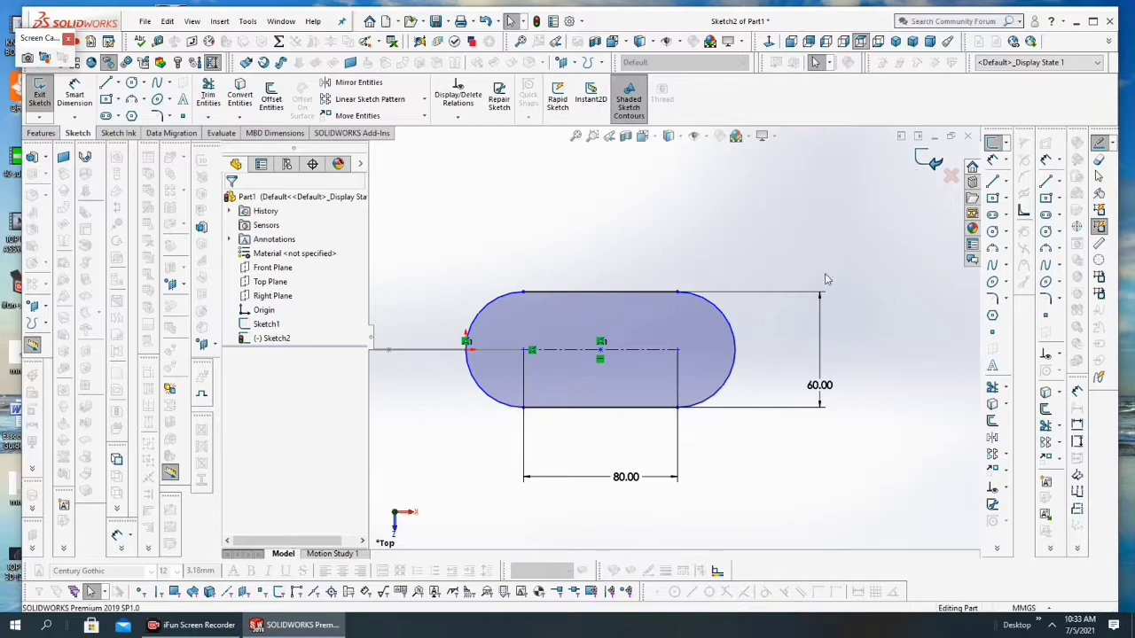
scroll(714, 380, "up", 4)
mouse_move(592, 368)
middle_mouse_down()
mouse_move(591, 278)
mouse_move(585, 324)
mouse_move(589, 285)
mouse_move(608, 325)
middle_mouse_up()
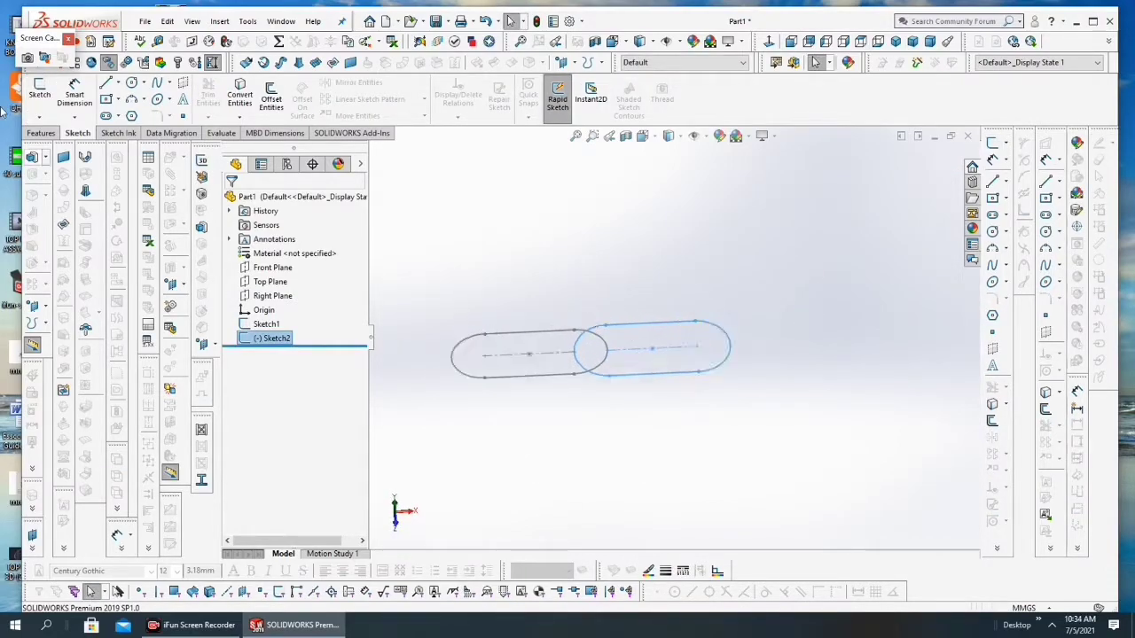
Step: Sweep a solid circular profile of 30 mm diameter along the Front Plane slot sketch
left_click(39, 133)
left_click(142, 82)
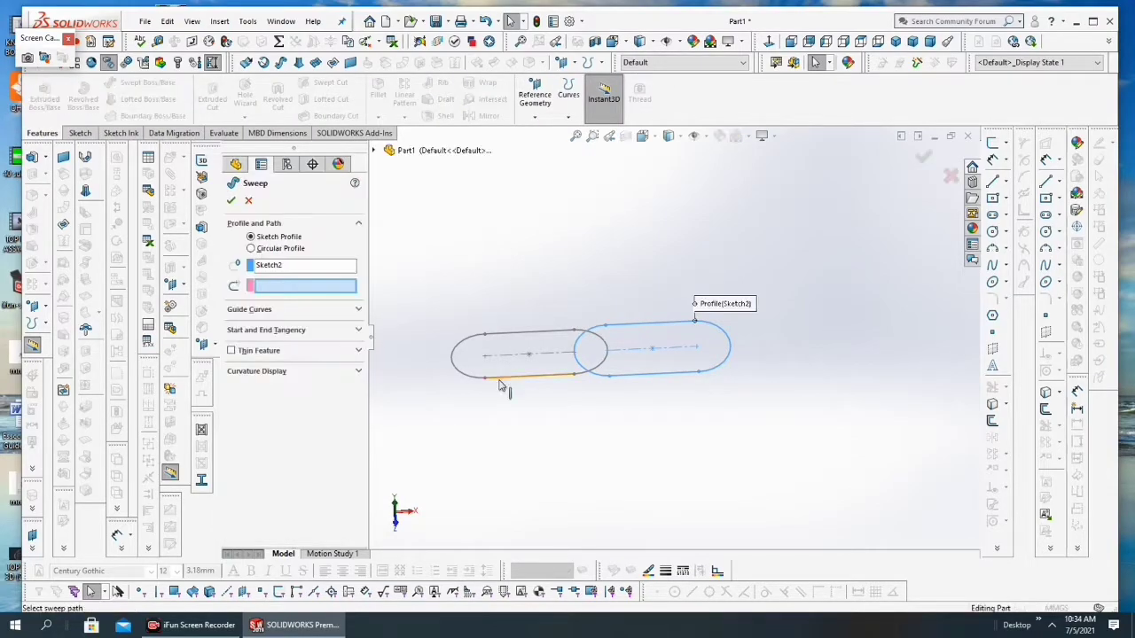
left_click(501, 380)
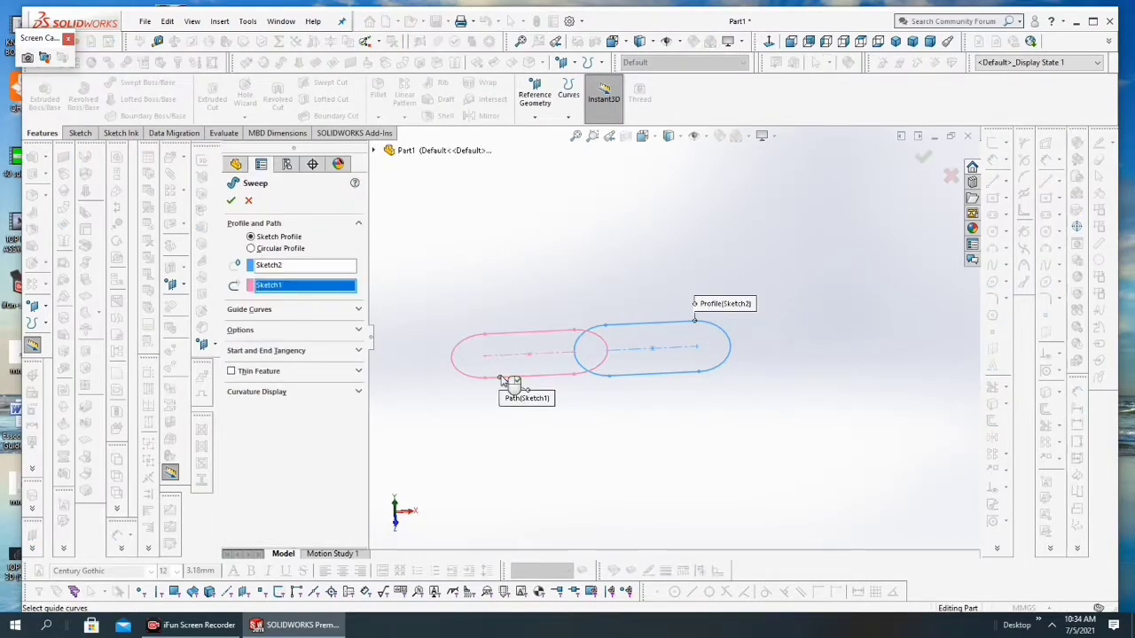
left_click(250, 250)
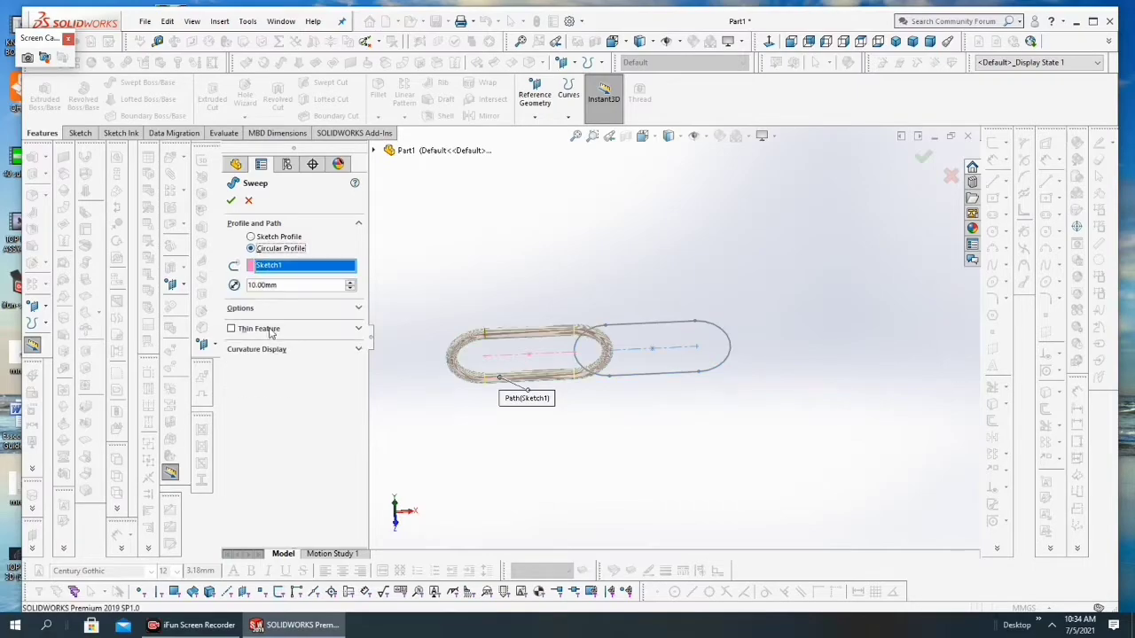
left_click(351, 282)
left_click(351, 283)
left_click(231, 202)
Step: Sweep a second solid link along the Top Plane slot sketch with a 30 mm circular profile
left_click(660, 378)
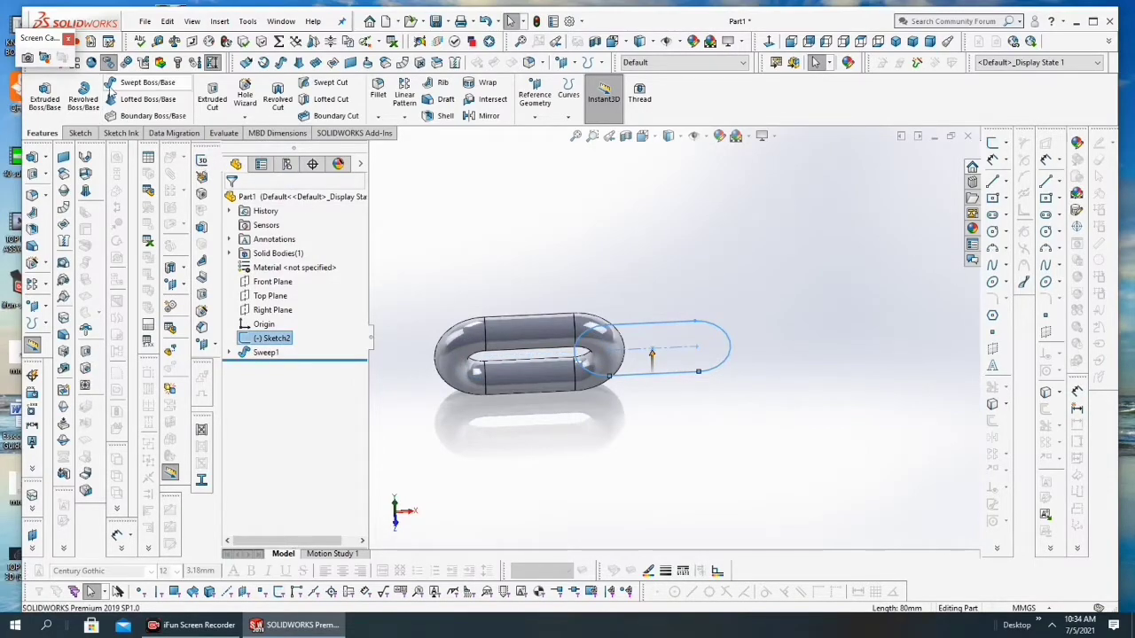
left_click(110, 88)
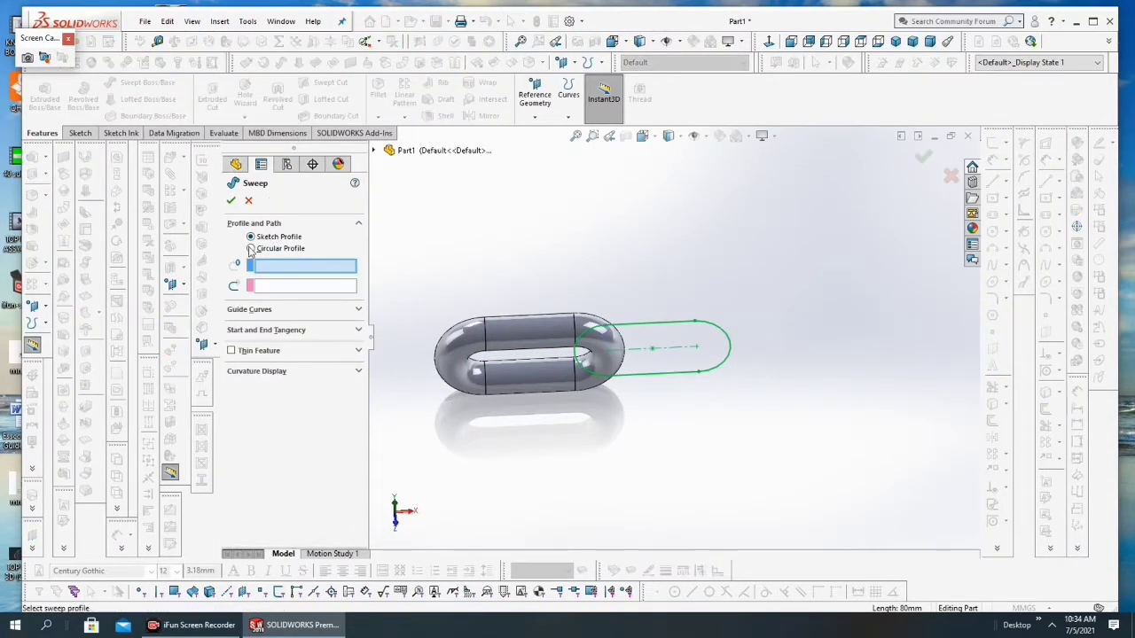
left_click(251, 249)
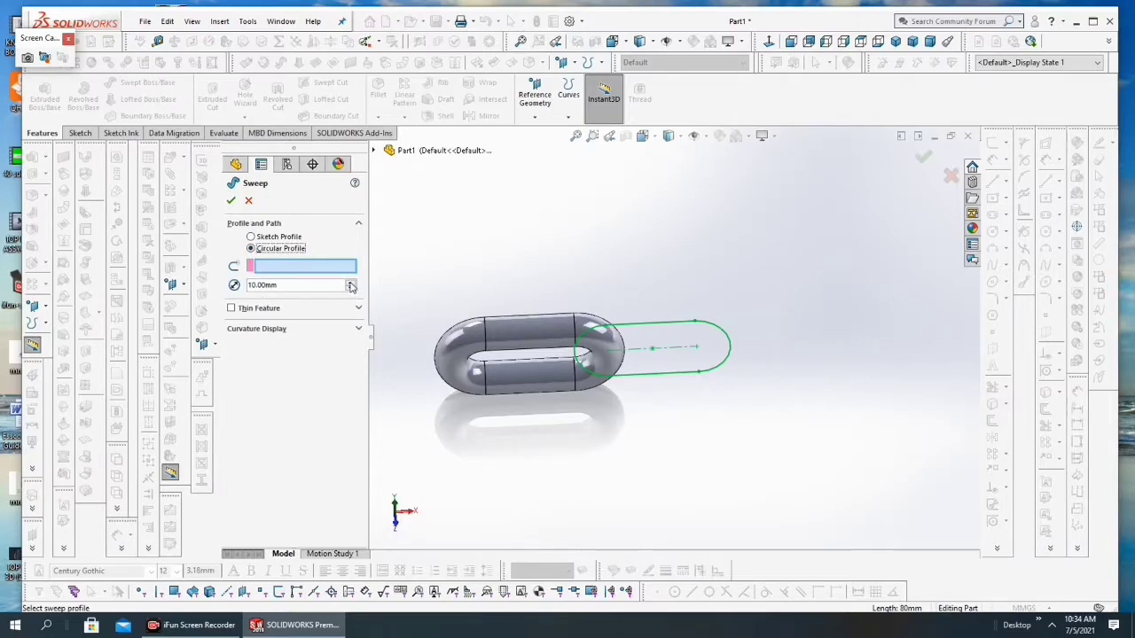
left_click(646, 380)
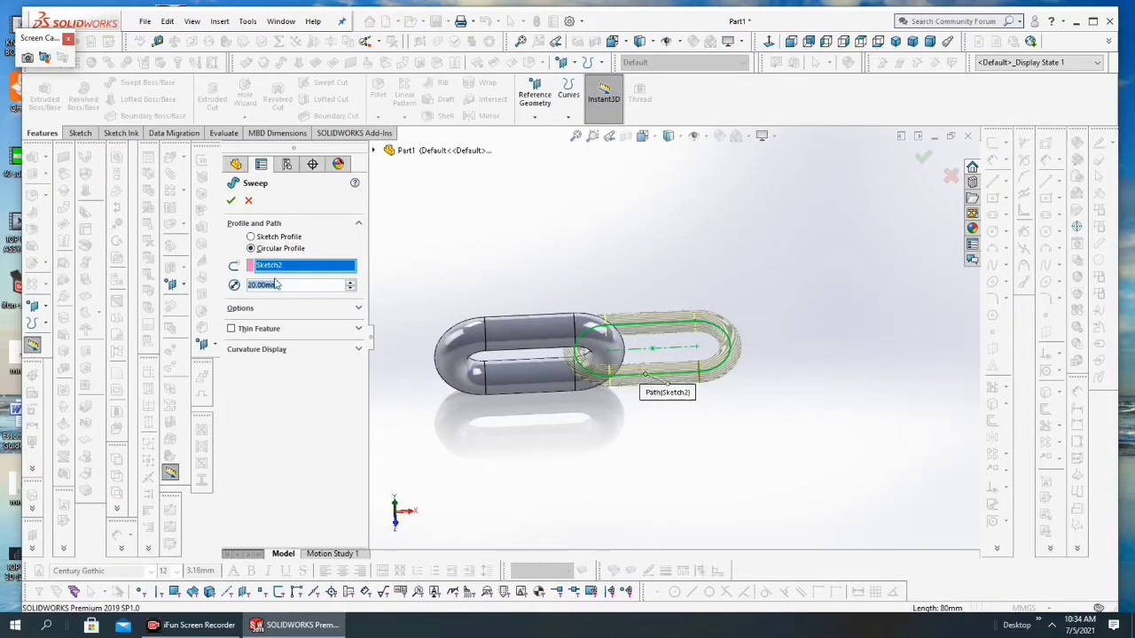
left_click(350, 284)
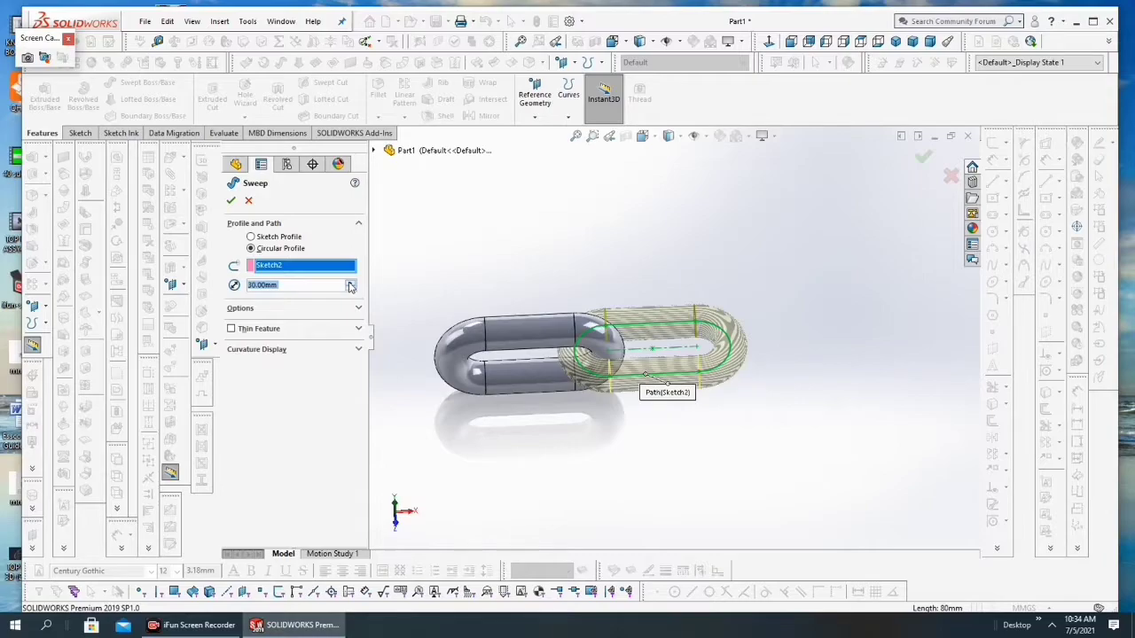
left_click(231, 200)
Step: Start a Linear Pattern of bodies and select both swept chain links as the bodies to pattern
middle_click_drag(568, 266, 631, 300)
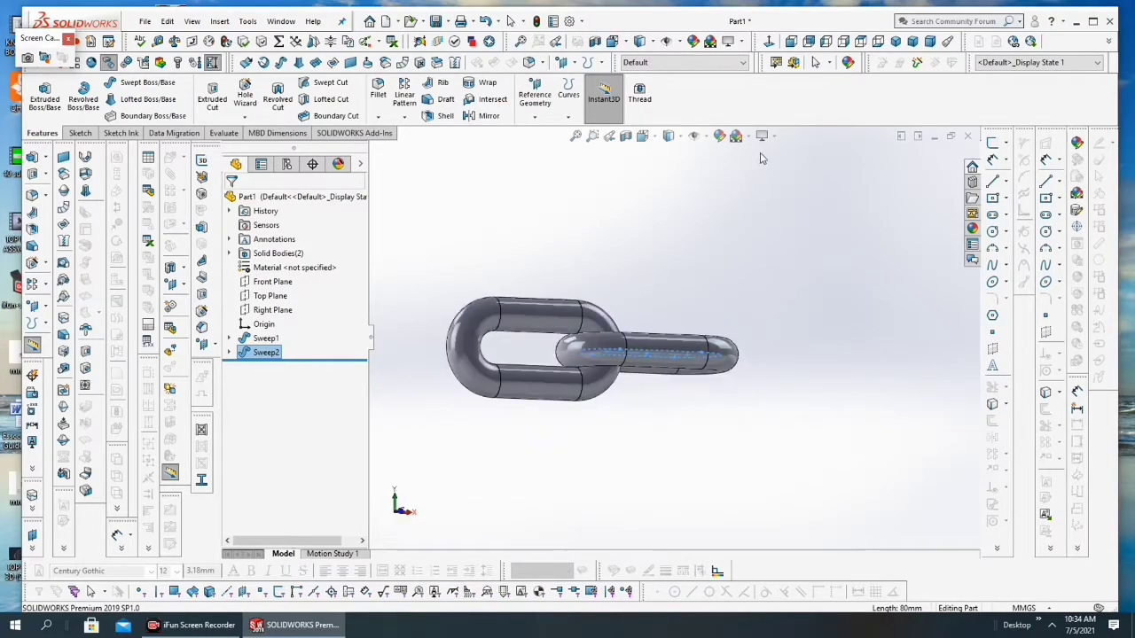
left_click(653, 139)
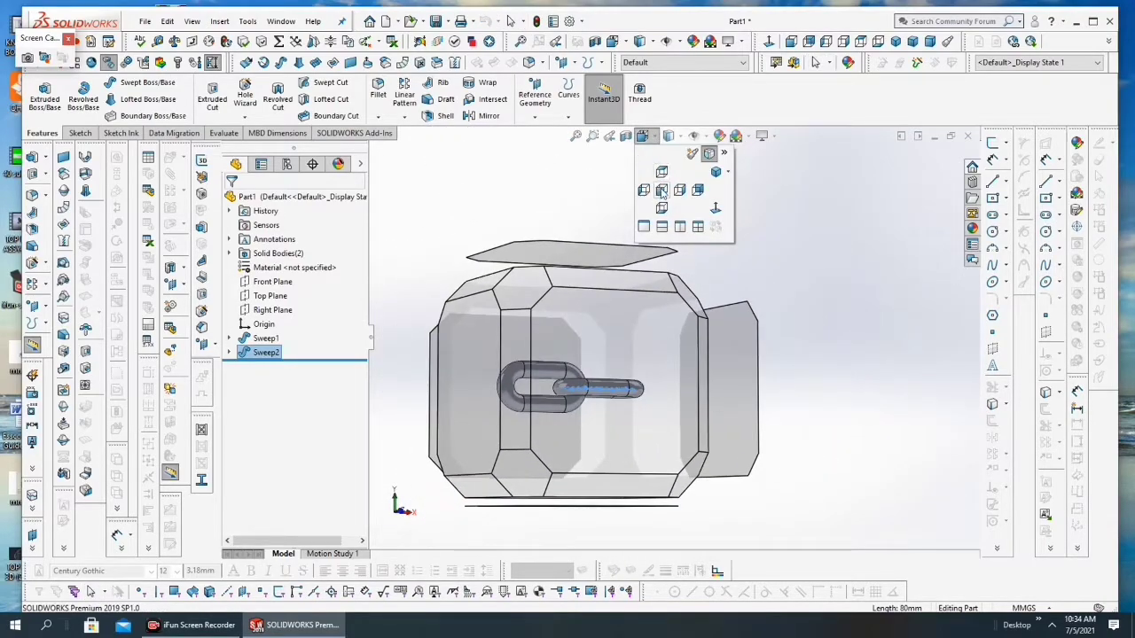
left_click(661, 190)
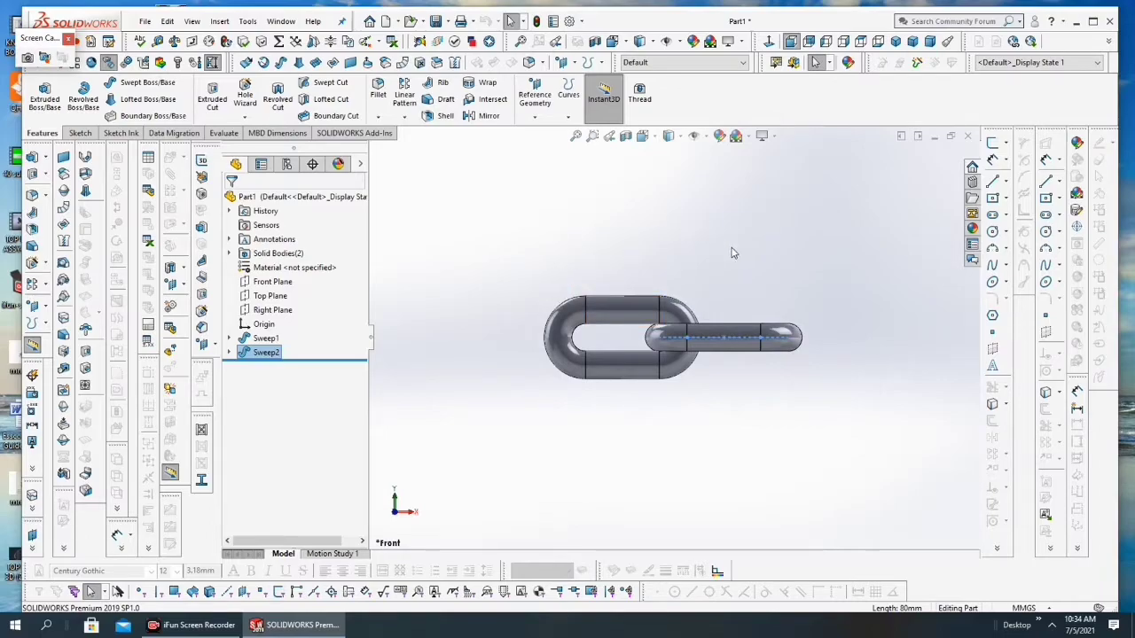
scroll(734, 257, "up", 2)
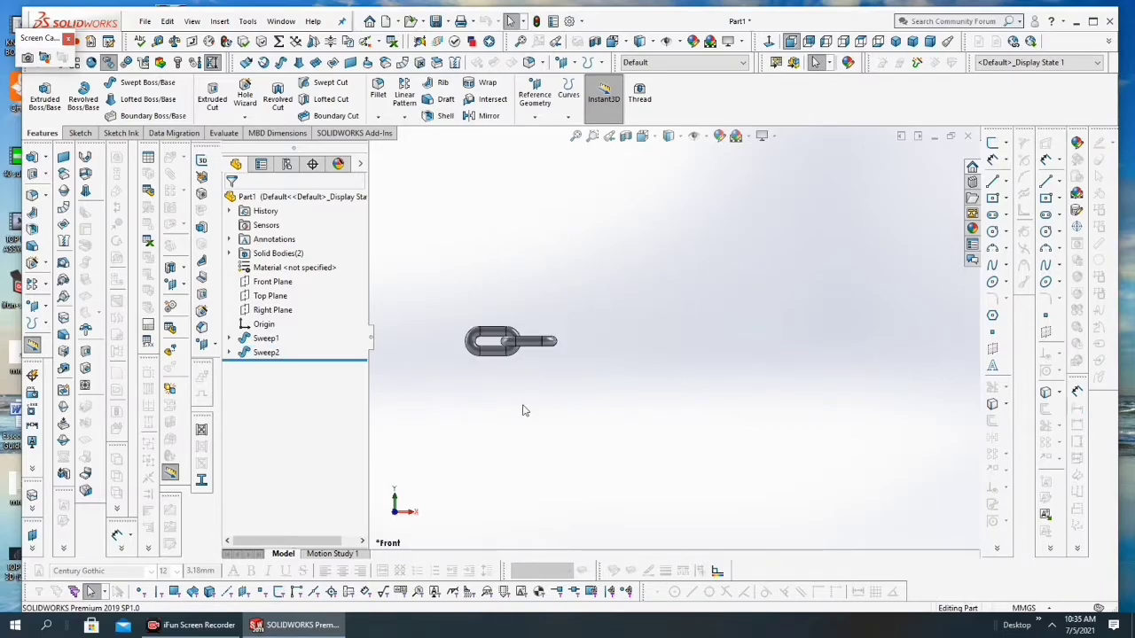
scroll(488, 305, "down", 4)
left_click(411, 104)
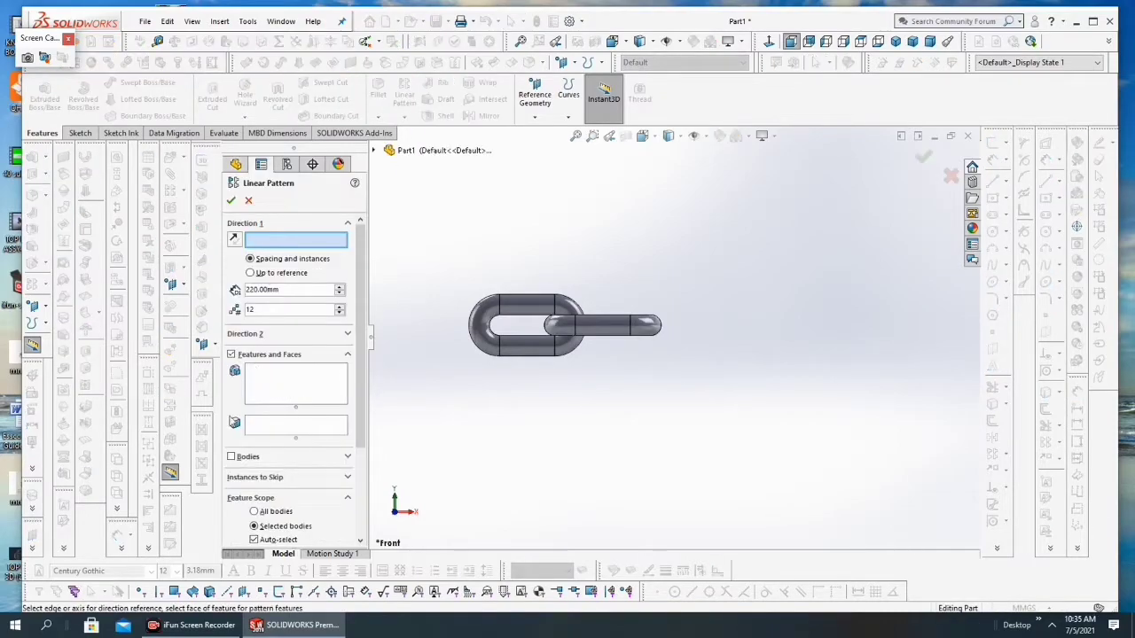
left_click(233, 458)
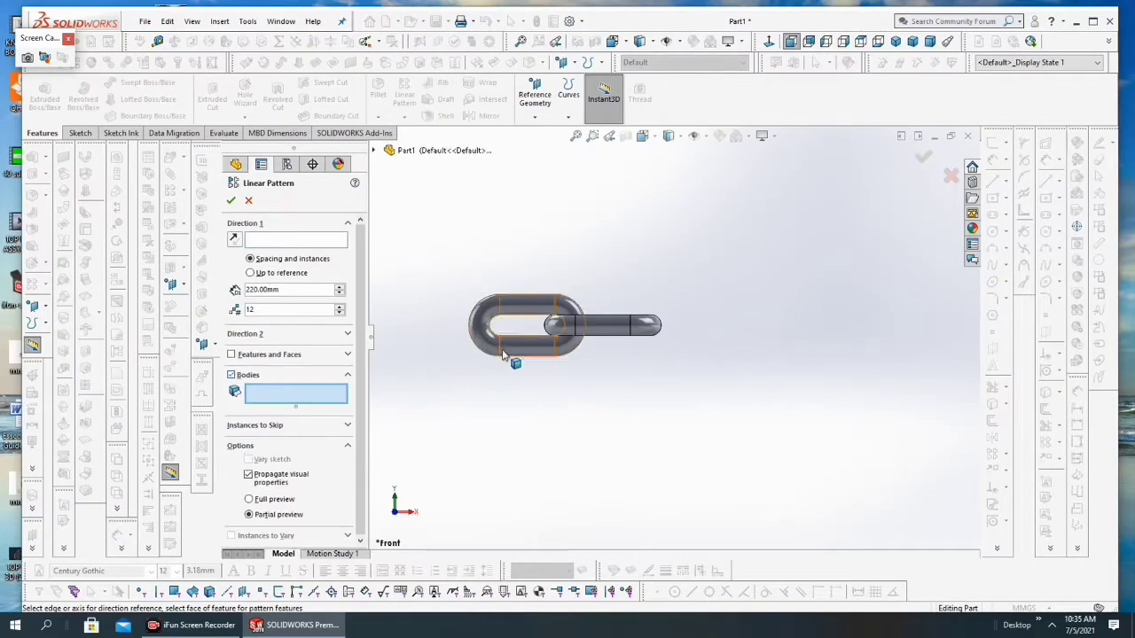
left_click(545, 342)
left_click(625, 334)
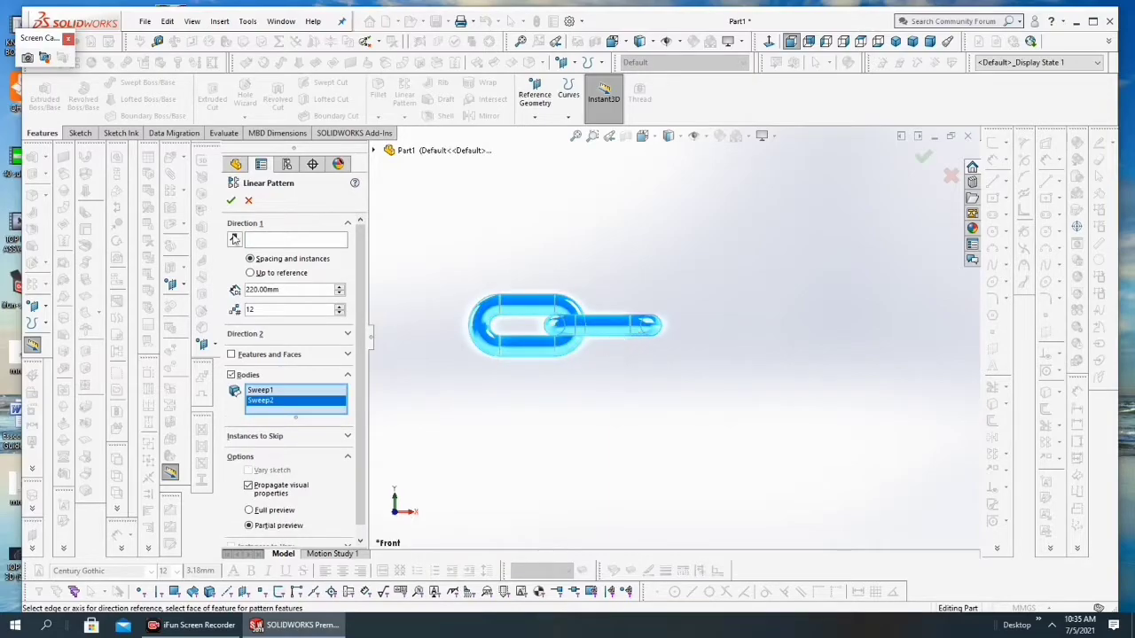
Step: Pattern the two links in positive X using the first link's straight face as direction, with 220 mm spacing and 15 instances
left_click(258, 242)
left_click(508, 349)
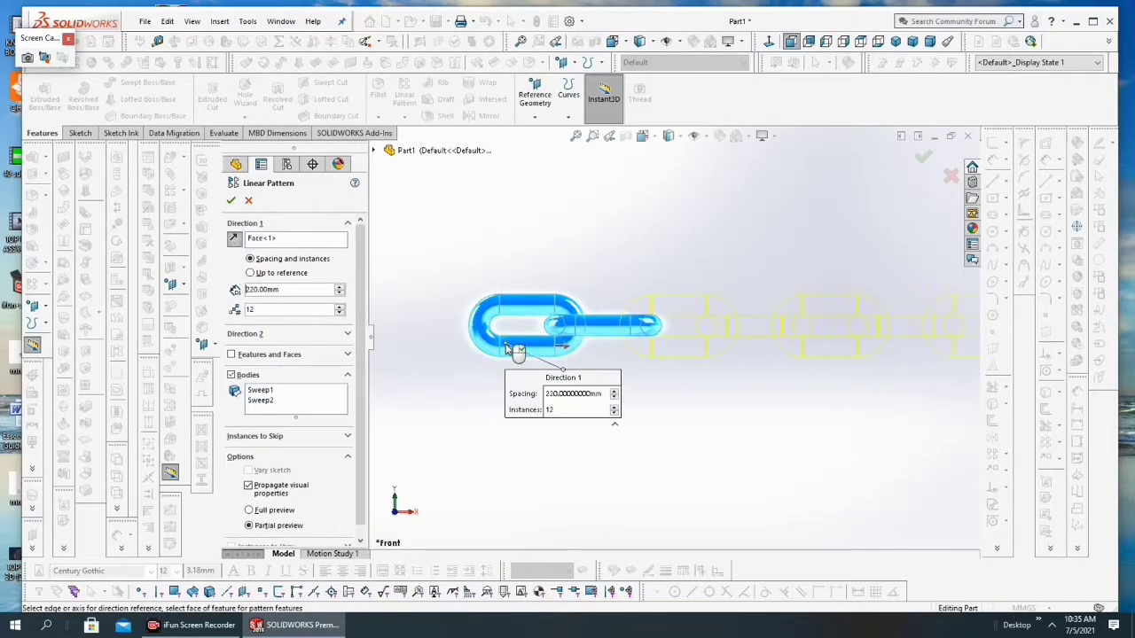
scroll(596, 372, "down", 5)
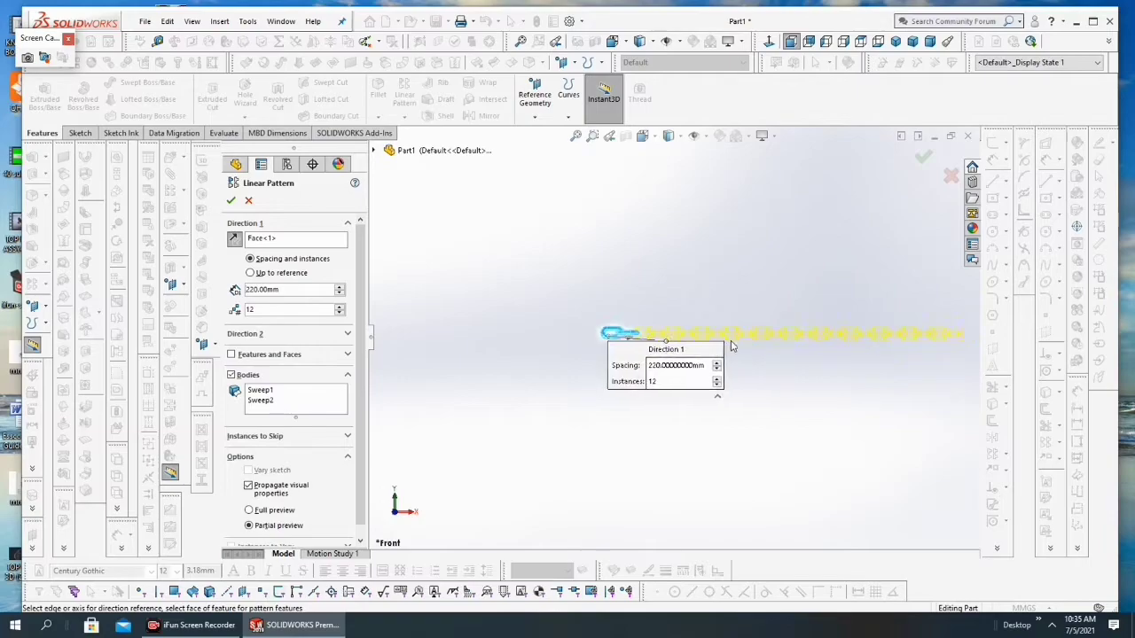
scroll(833, 330, "down", 3)
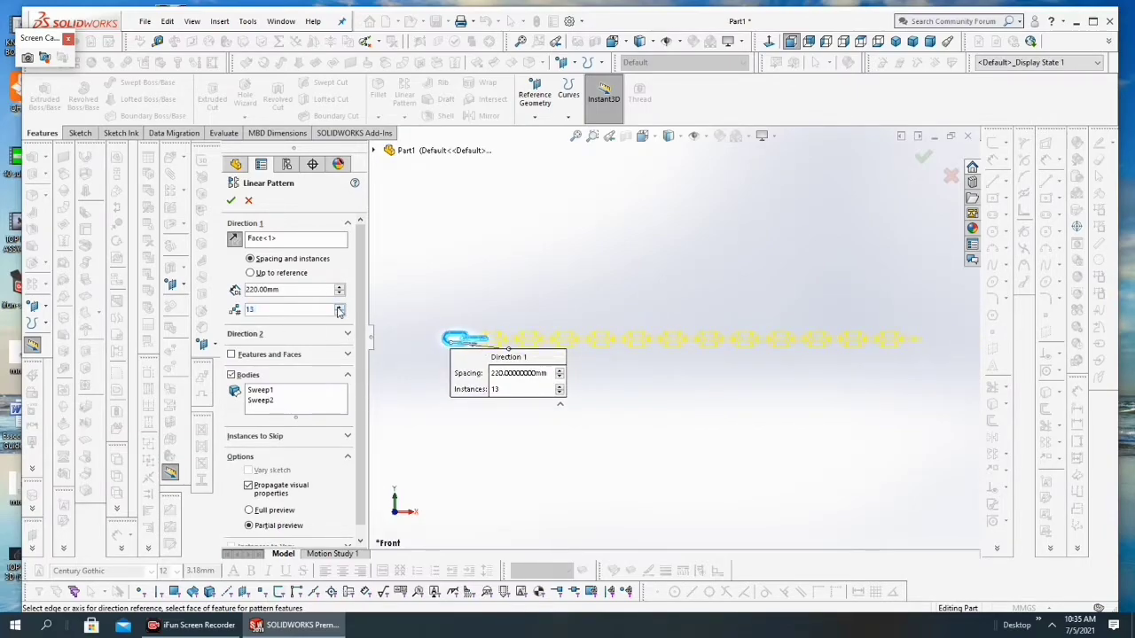
scroll(492, 343, "down", 2)
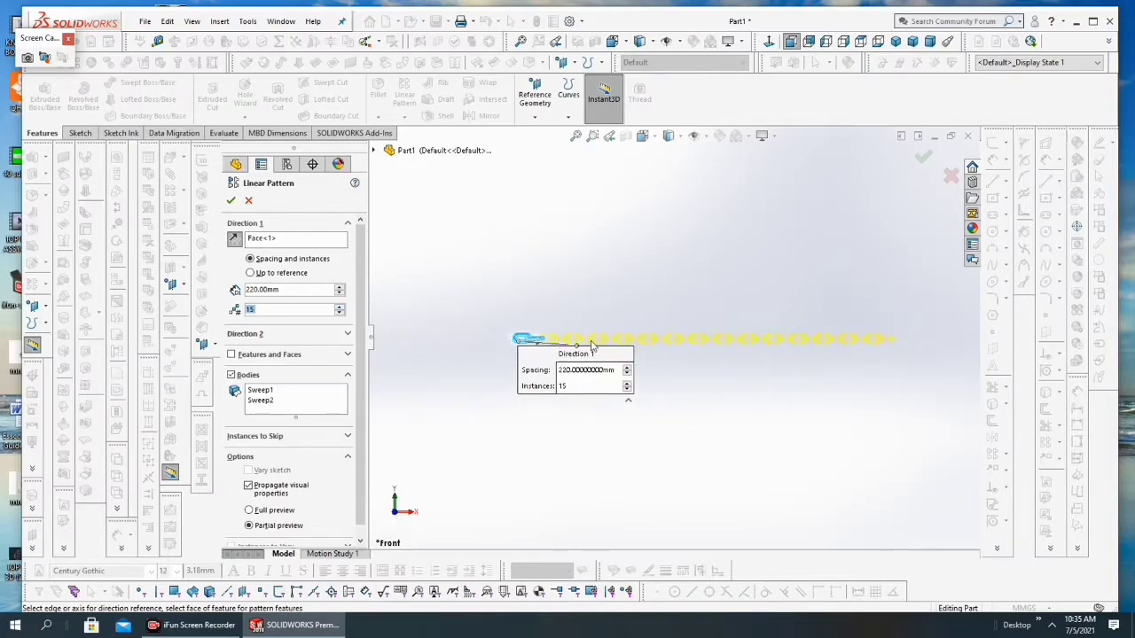
left_click(230, 201)
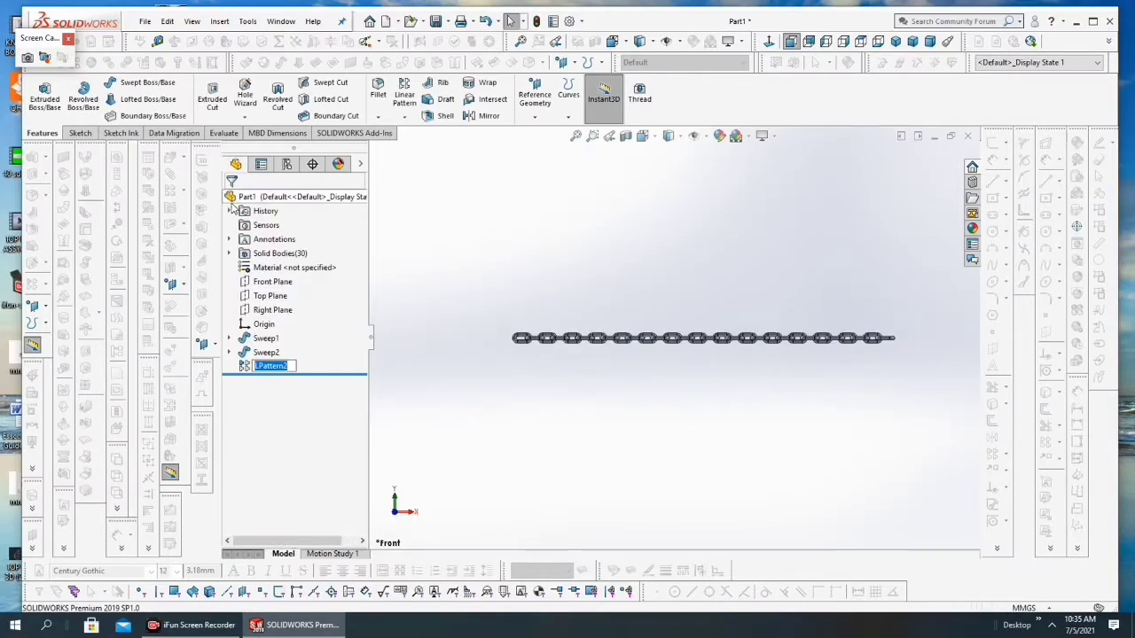
Step: Examine the patterned chain in the Front and Top views, both as a whole and close up at its end links
scroll(714, 345, "down", 1)
scroll(709, 351, "down", 2)
scroll(771, 341, "up", 3)
left_click_drag(927, 299, 654, 467)
scroll(503, 363, "up", 3)
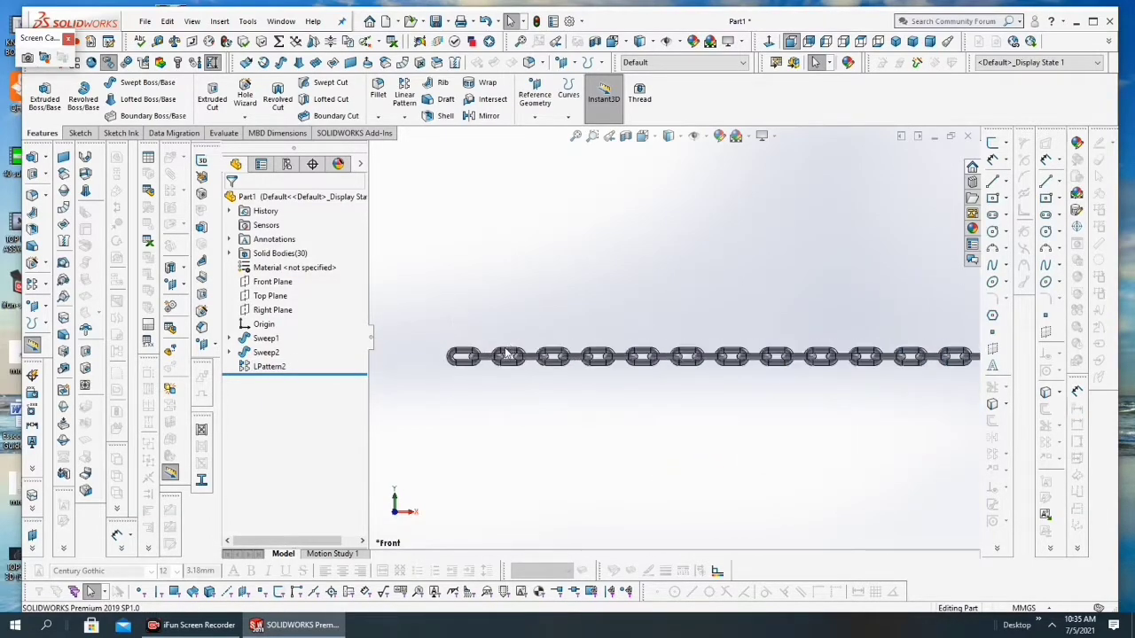
left_click(643, 136)
left_click(658, 175)
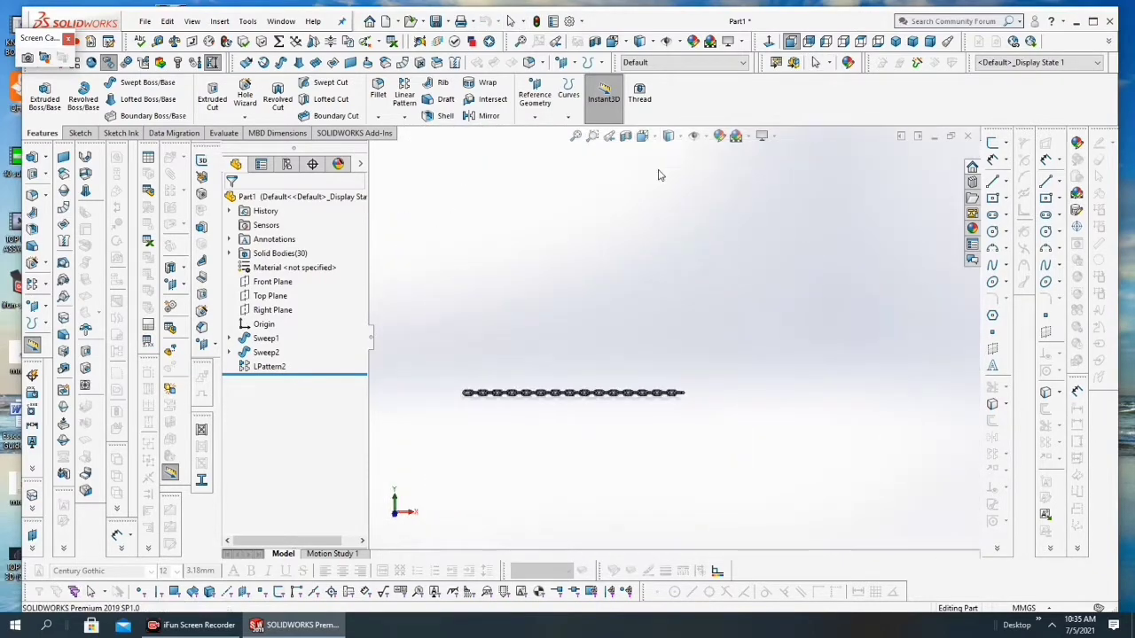
scroll(523, 341, "up", 4)
scroll(551, 339, "up", 4)
scroll(548, 327, "down", 1)
scroll(621, 337, "up", 2)
scroll(565, 315, "down", 2)
scroll(650, 322, "down", 2)
scroll(658, 337, "up", 2)
scroll(659, 337, "down", 2)
scroll(722, 347, "up", 2)
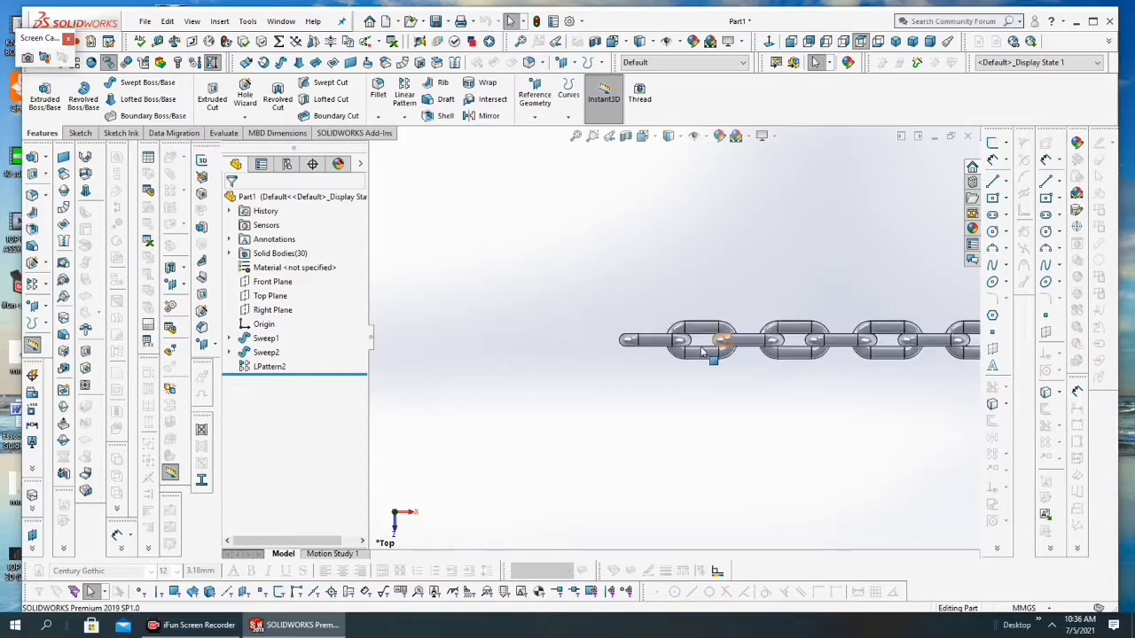
Step: Select the Top Plane and extend its displayed boundary beyond the chain's negative-X end and on both sides of the chain
left_click(260, 298)
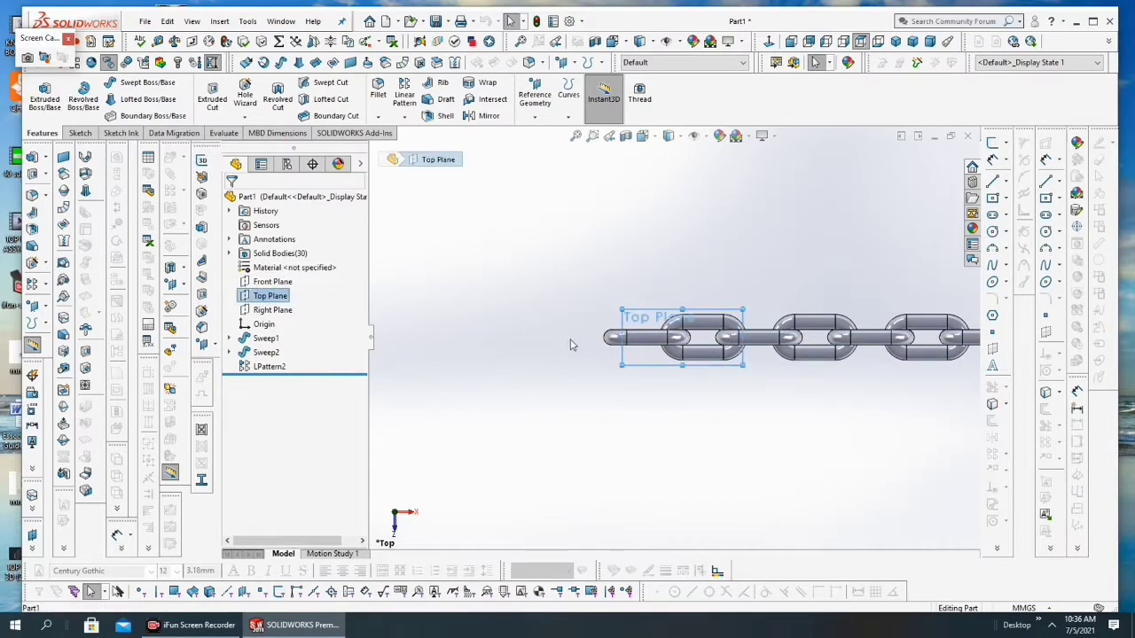
left_click_drag(622, 337, 550, 337)
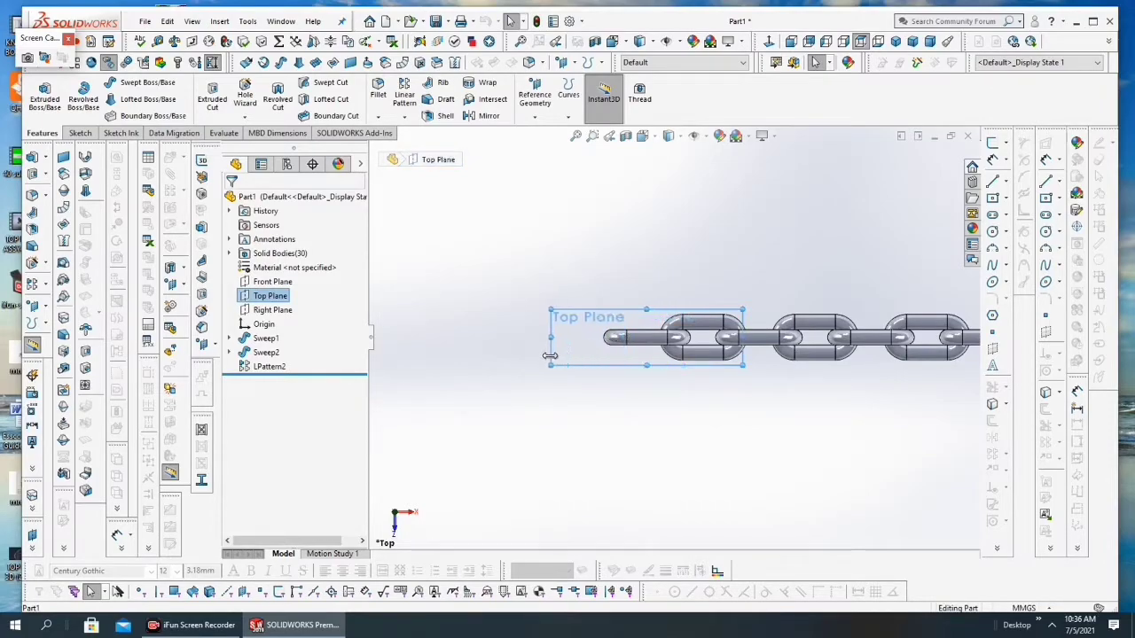
left_click_drag(644, 310, 647, 252)
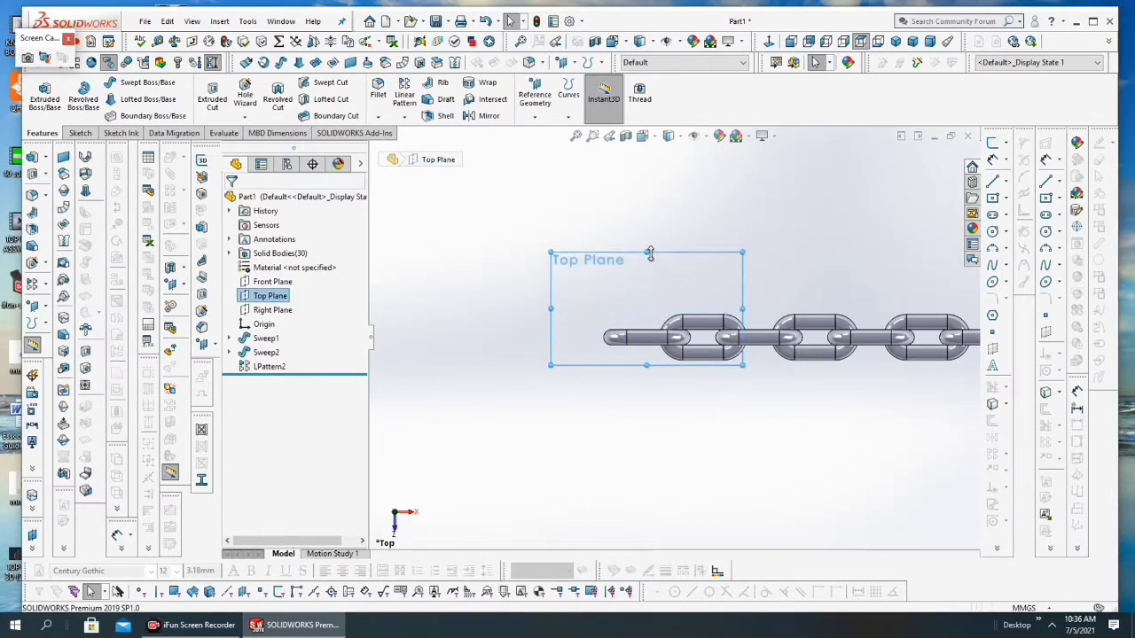
left_click_drag(646, 367, 649, 417)
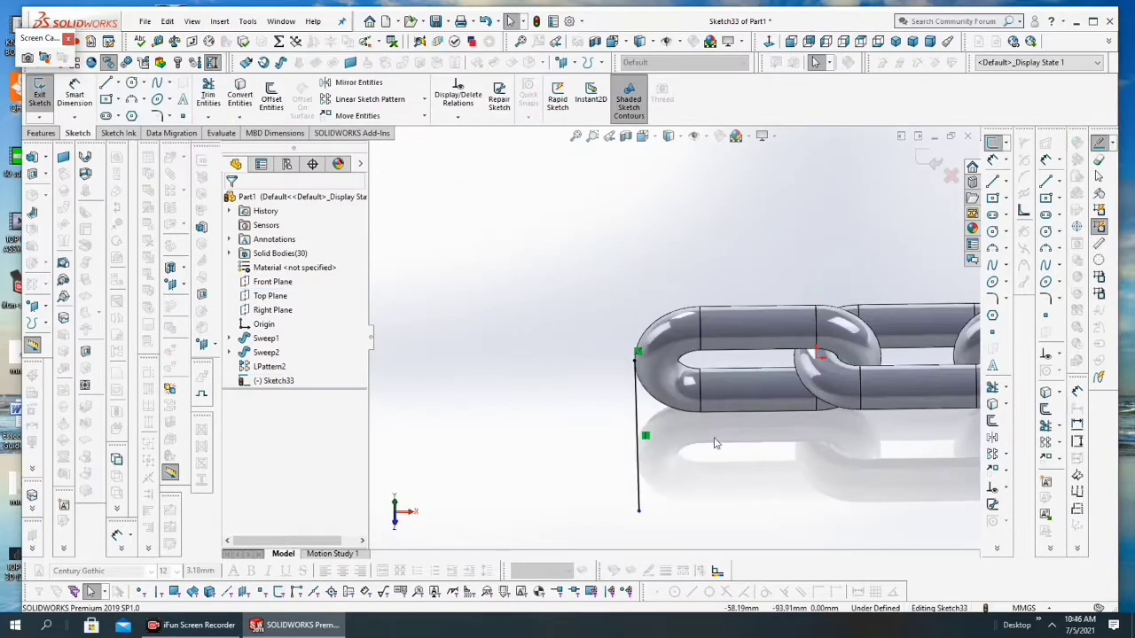
Step: In the Top view, offset the vertical line at the chain's end by 20 mm away from the chain
left_click(655, 139)
left_click(662, 171)
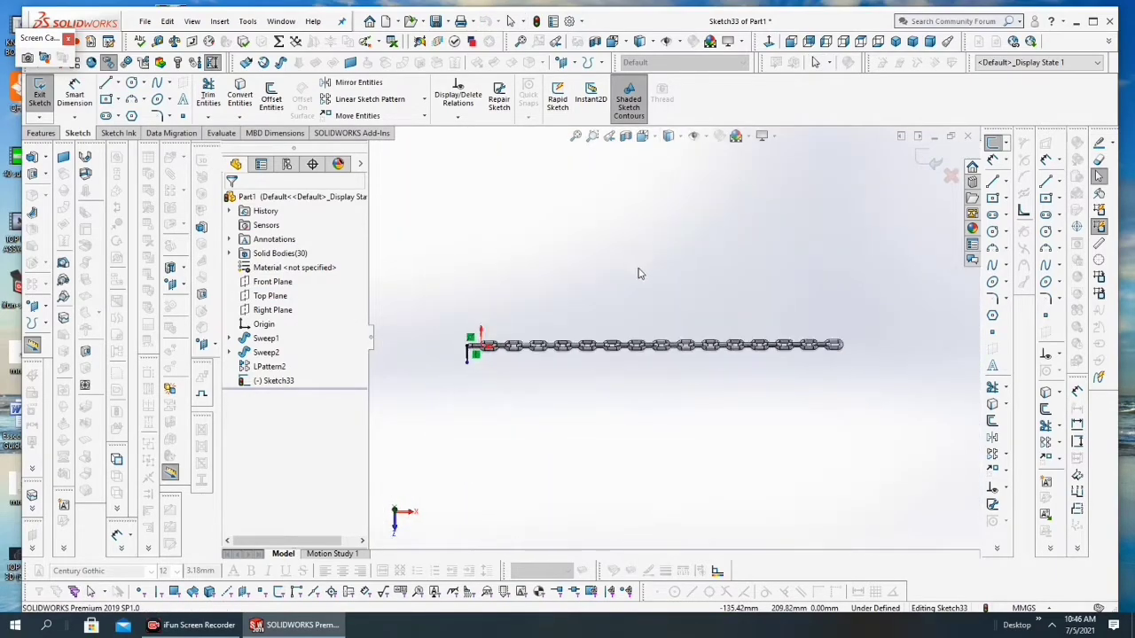
scroll(461, 349, "down", 8)
scroll(559, 339, "down", 2)
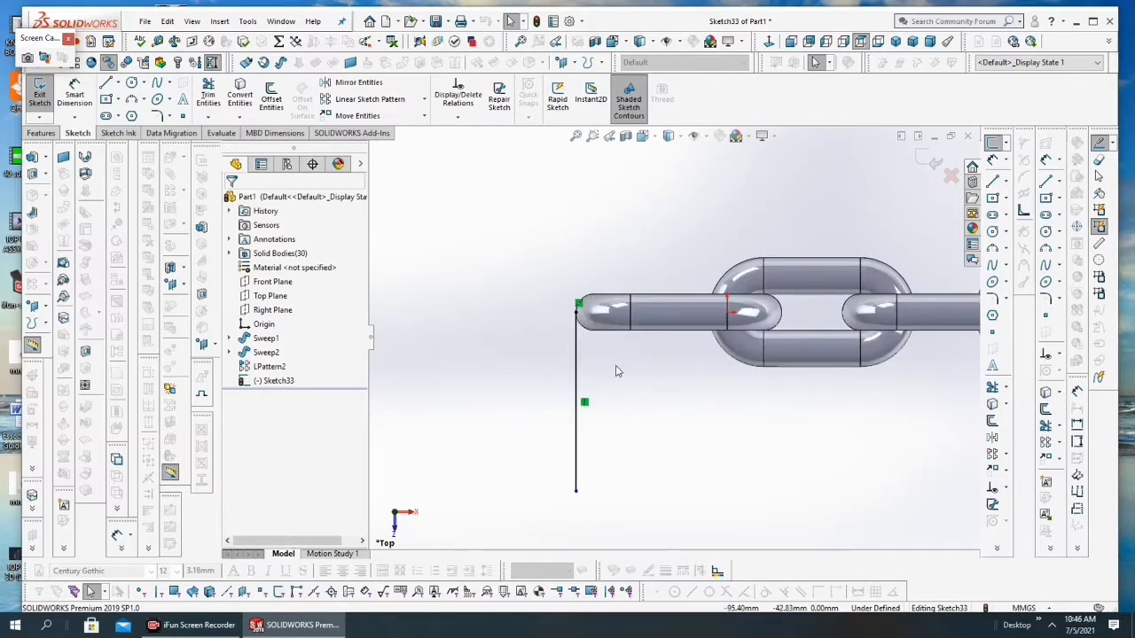
left_click(575, 373)
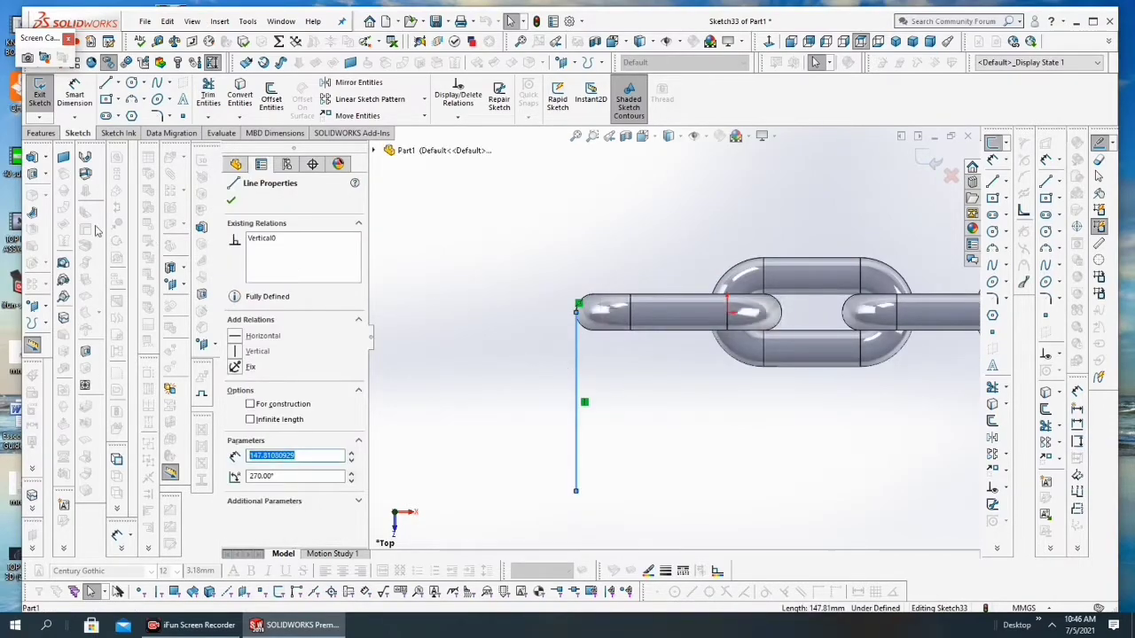
left_click(231, 202)
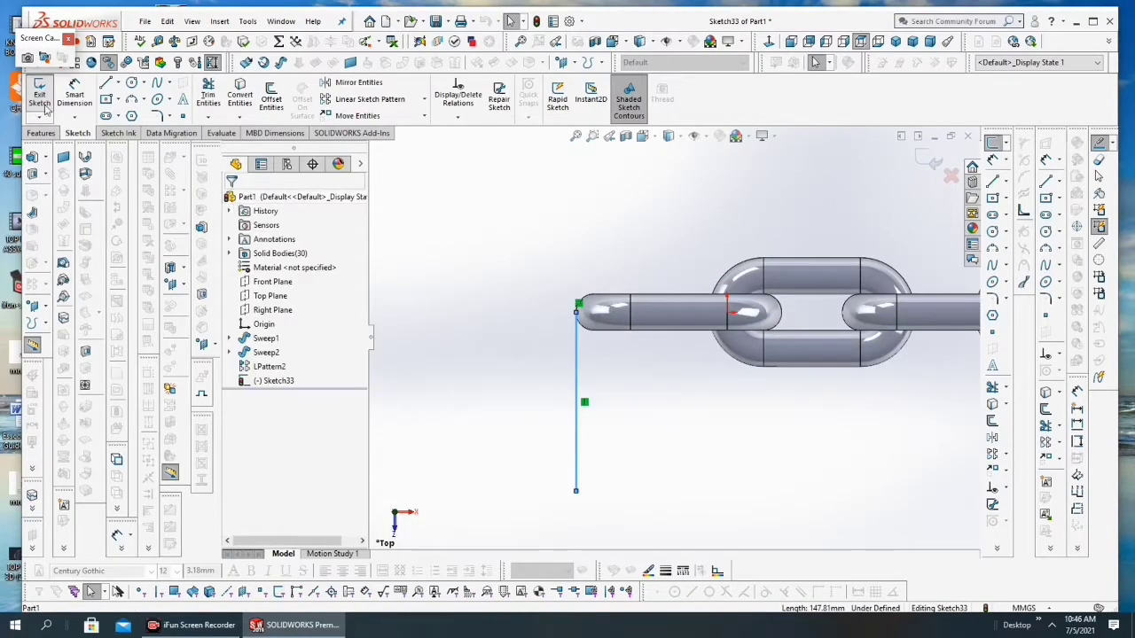
left_click(273, 97)
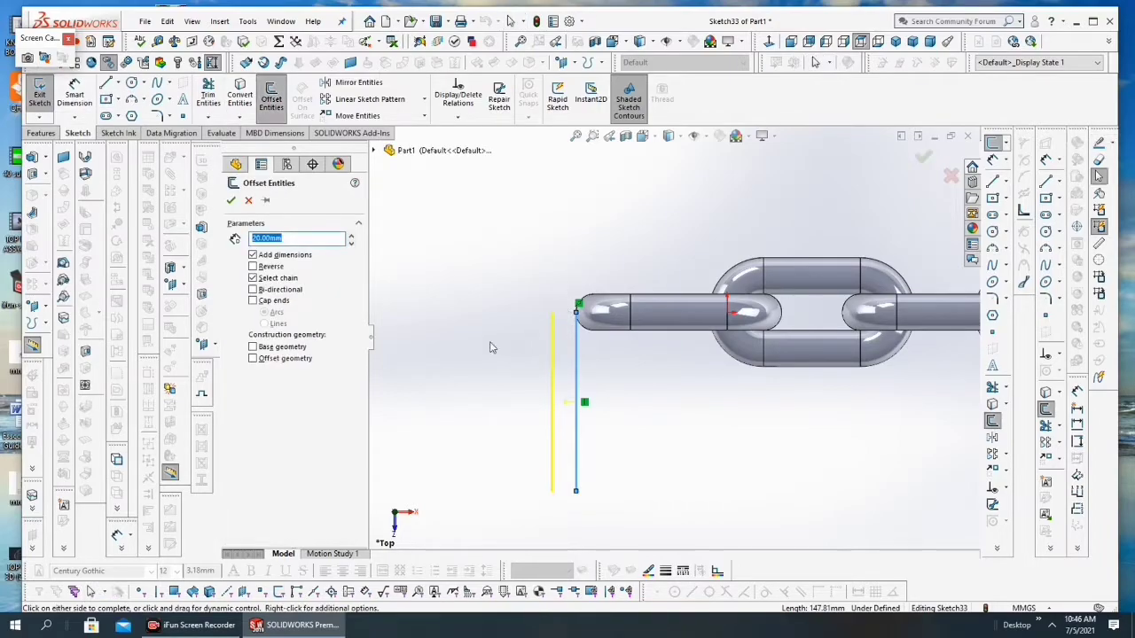
left_click(230, 201)
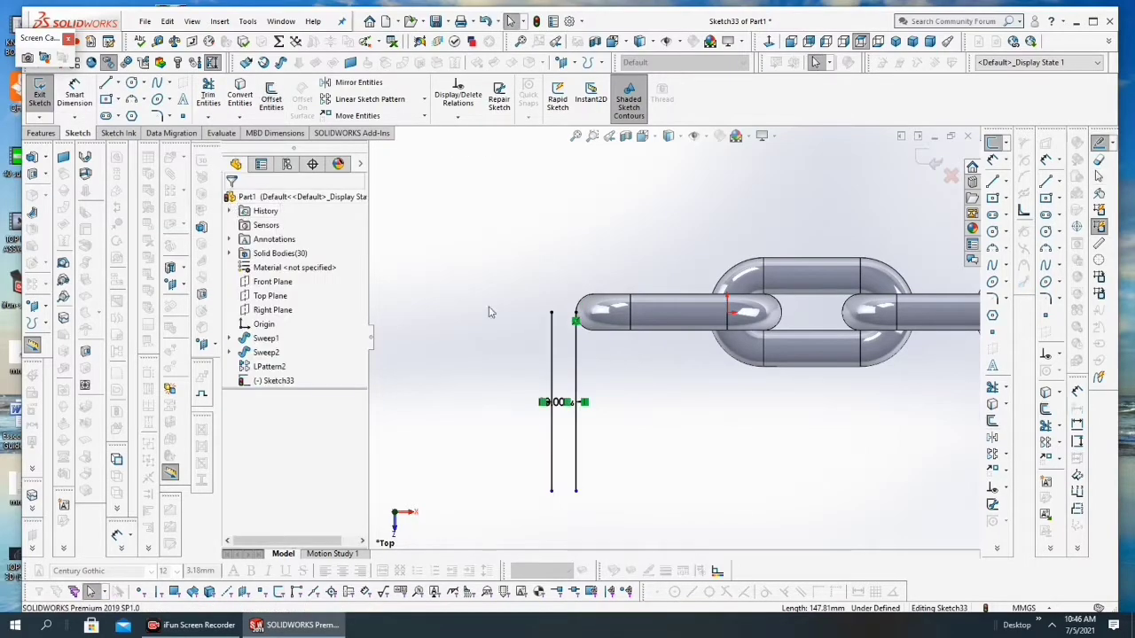
Step: Close the sketch containing the two parallel vertical lines at the chain's end
scroll(595, 333, "down", 2)
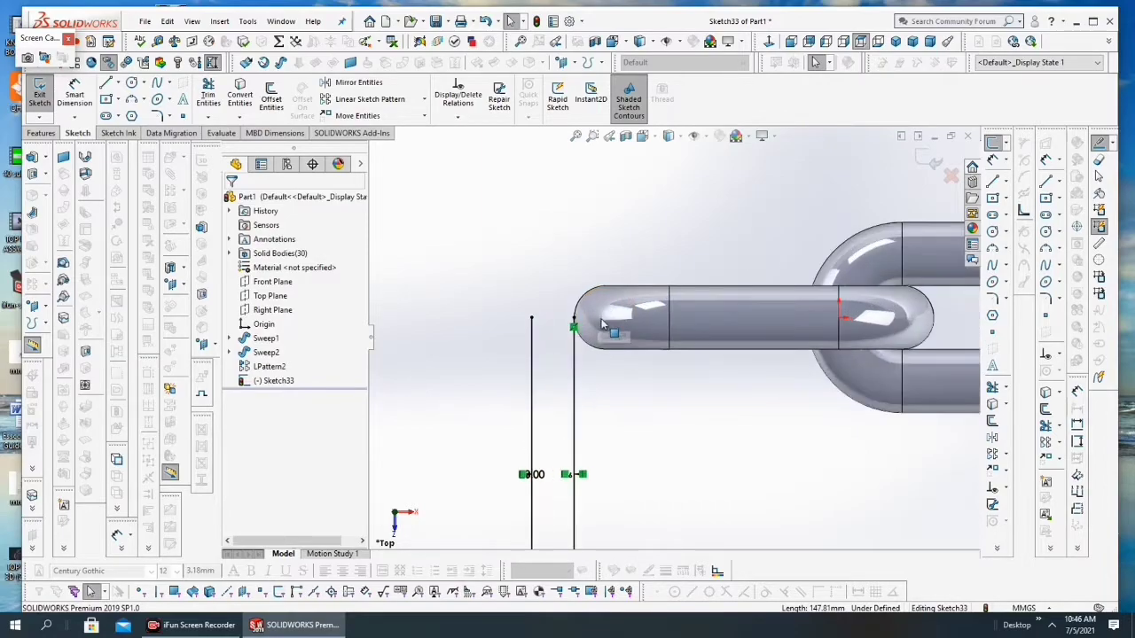
left_click(131, 83)
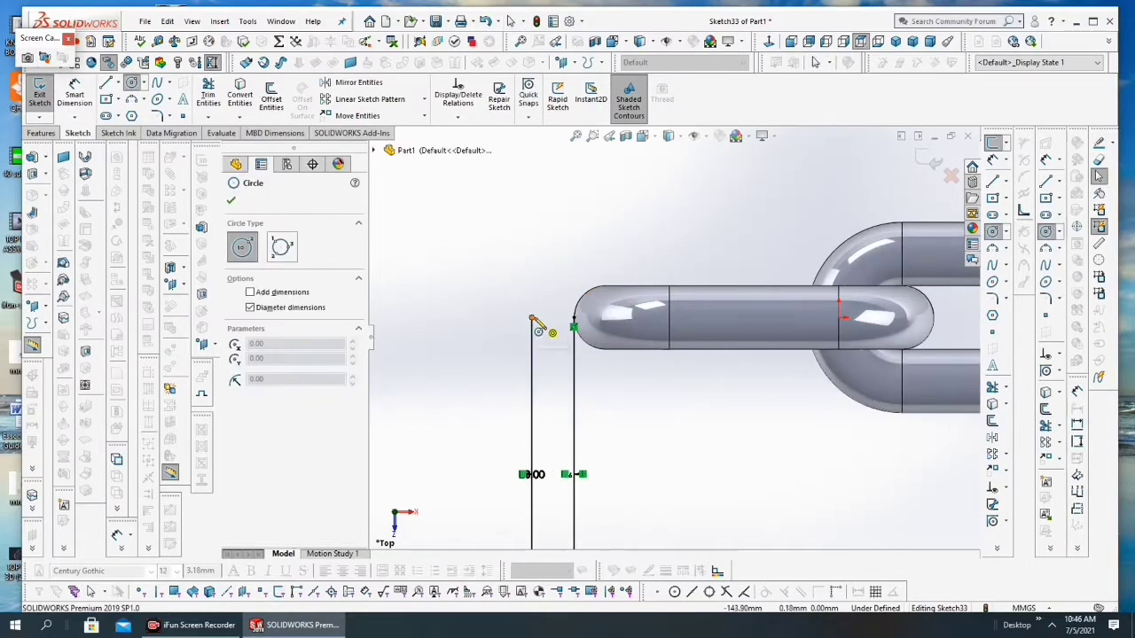
key("Escape")
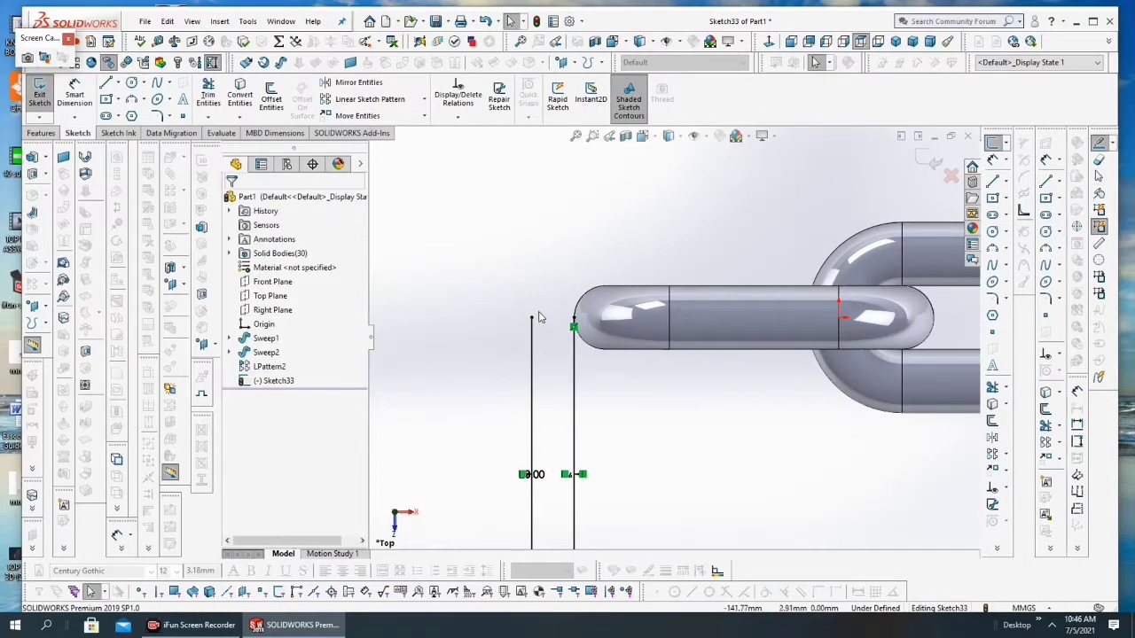
left_click(40, 96)
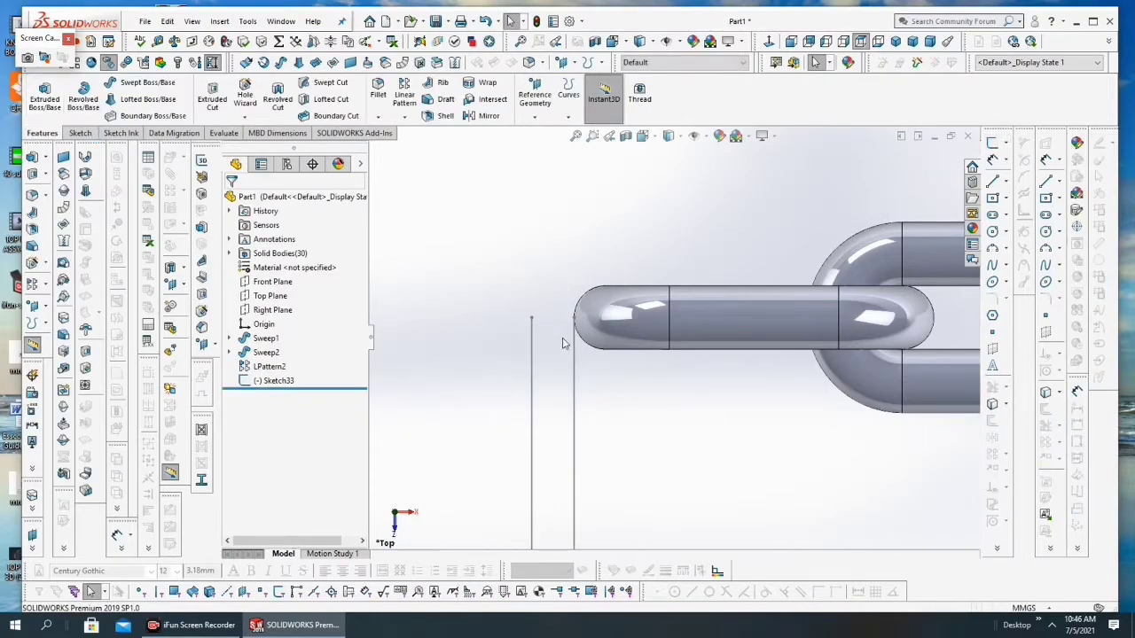
left_click(79, 133)
left_click(131, 83)
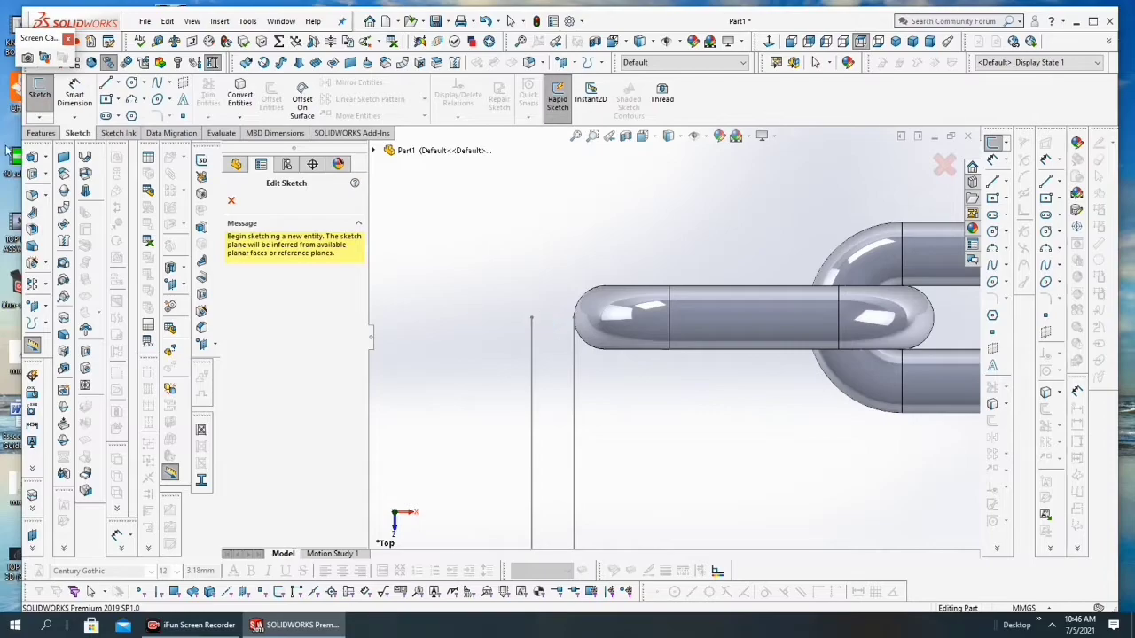
left_click(41, 96)
left_click(41, 96)
left_click(135, 84)
left_click(232, 201)
Step: Open a new sketch on the Top Plane
scroll(562, 362, "up", 3)
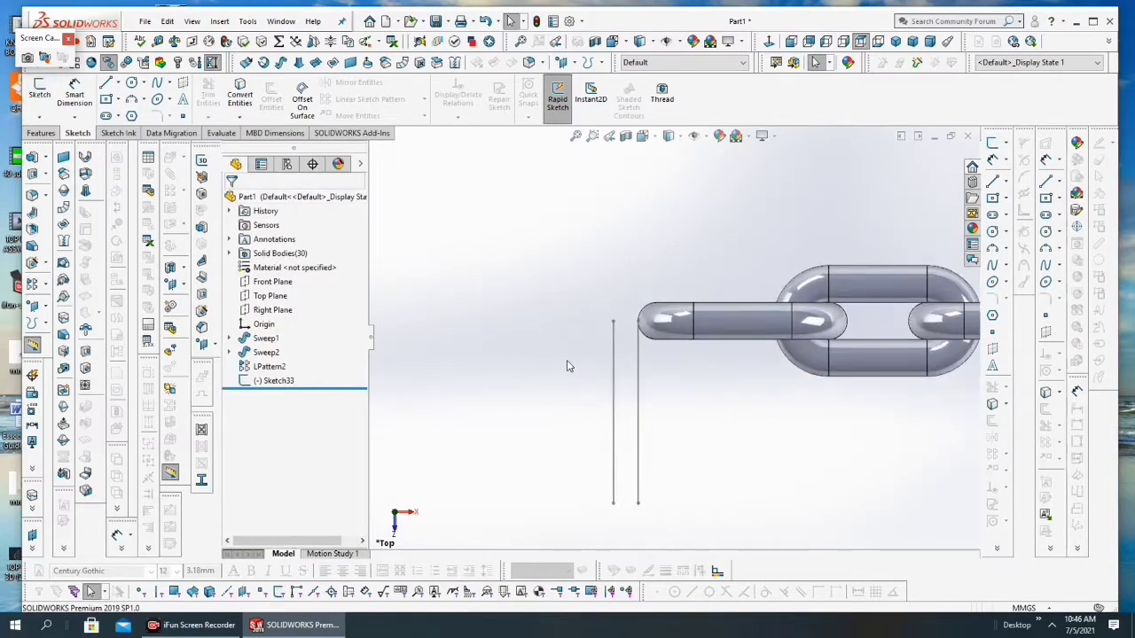
left_click(266, 296)
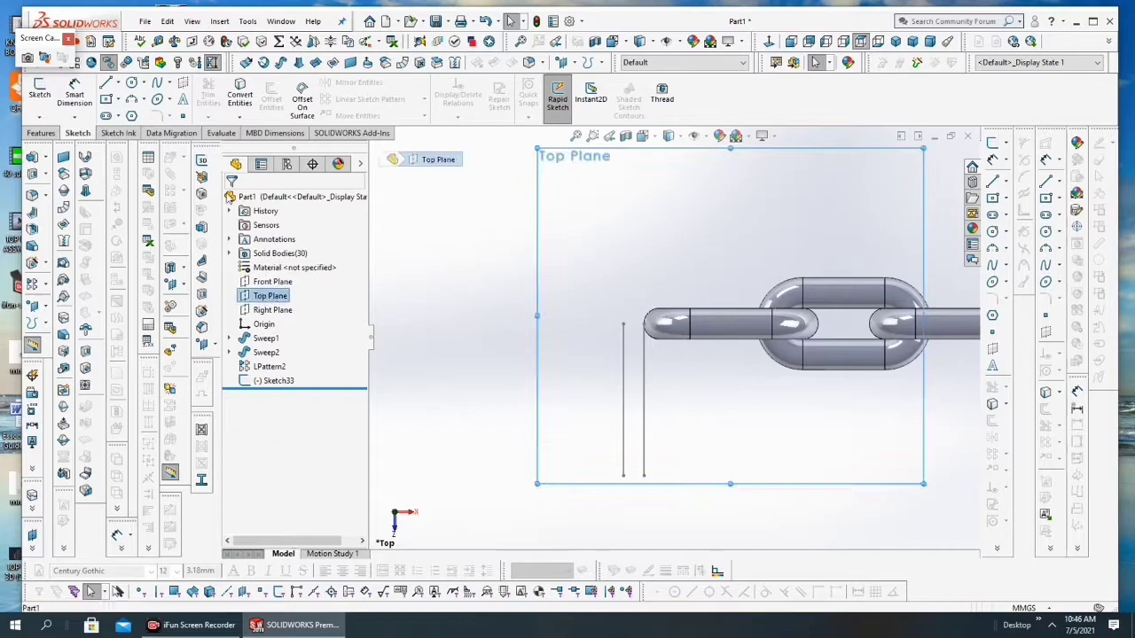
left_click(39, 96)
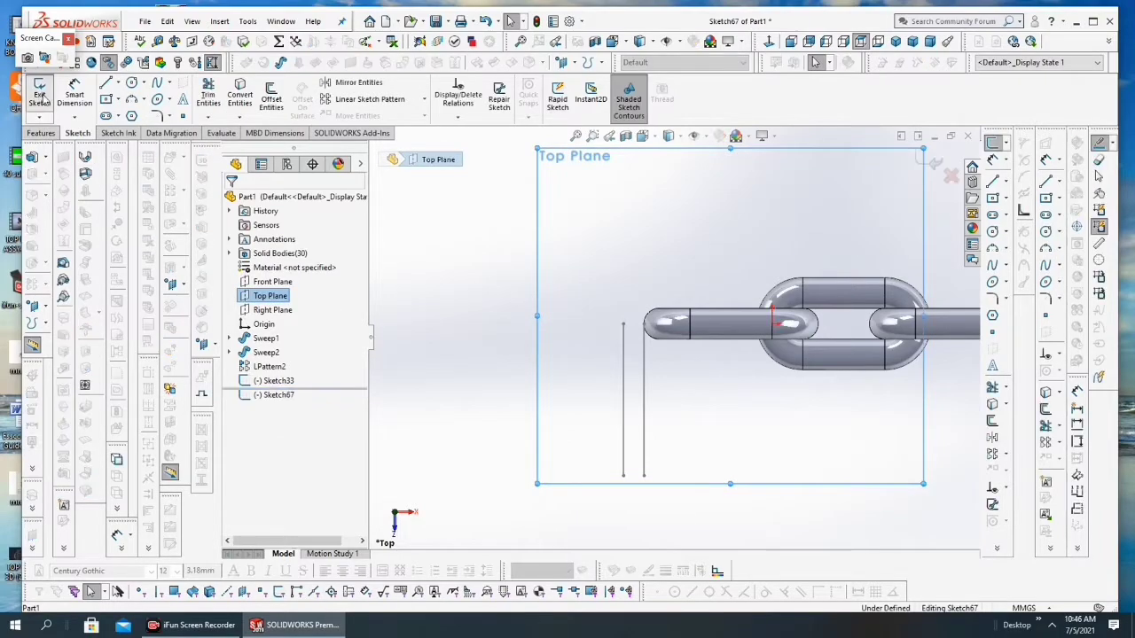
left_click(131, 85)
left_click(624, 325)
key("Escape")
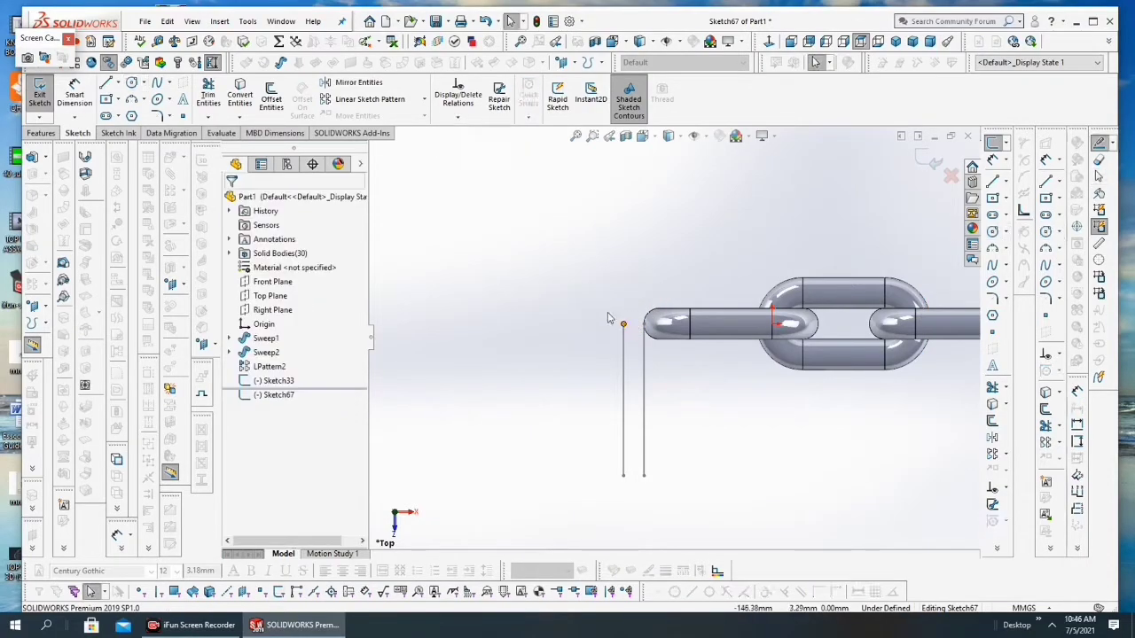
Step: Draw a circle about 123 mm in diameter, centred on the offset line's endpoint level with the chain's centreline
left_click(623, 325)
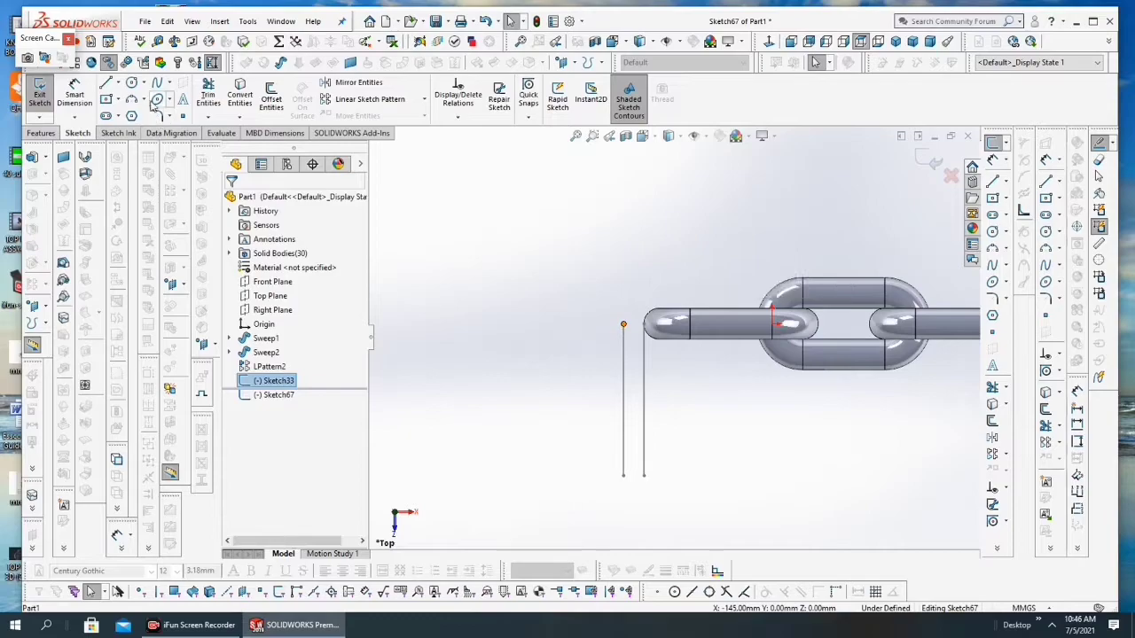
left_click(133, 83)
left_click(623, 323)
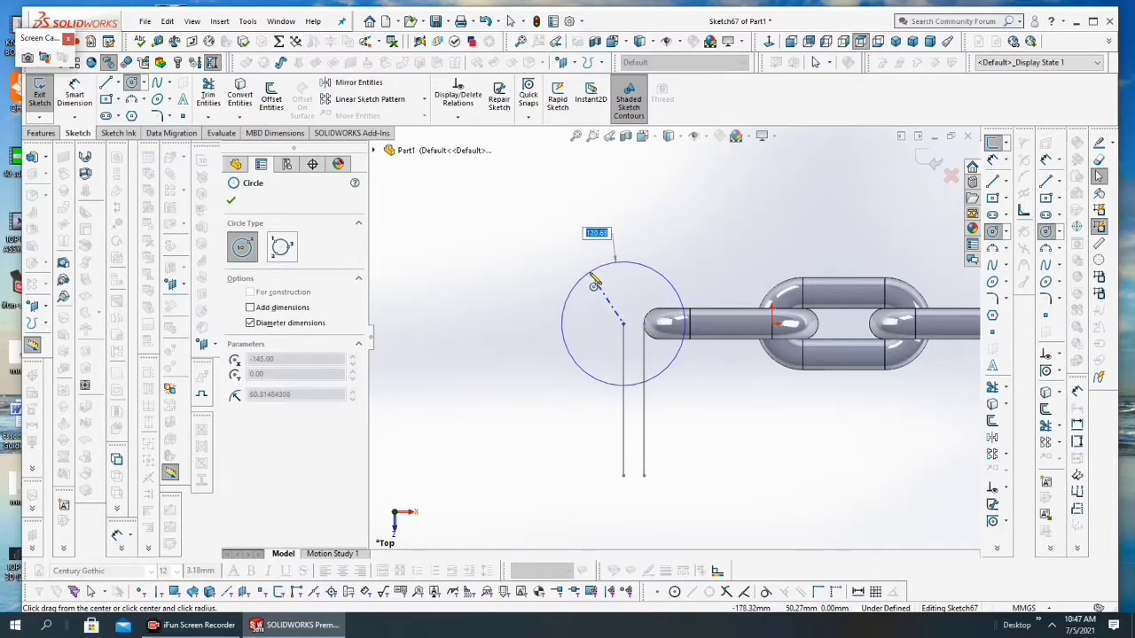
left_click(599, 287)
scroll(678, 315, "down", 3)
key("Escape")
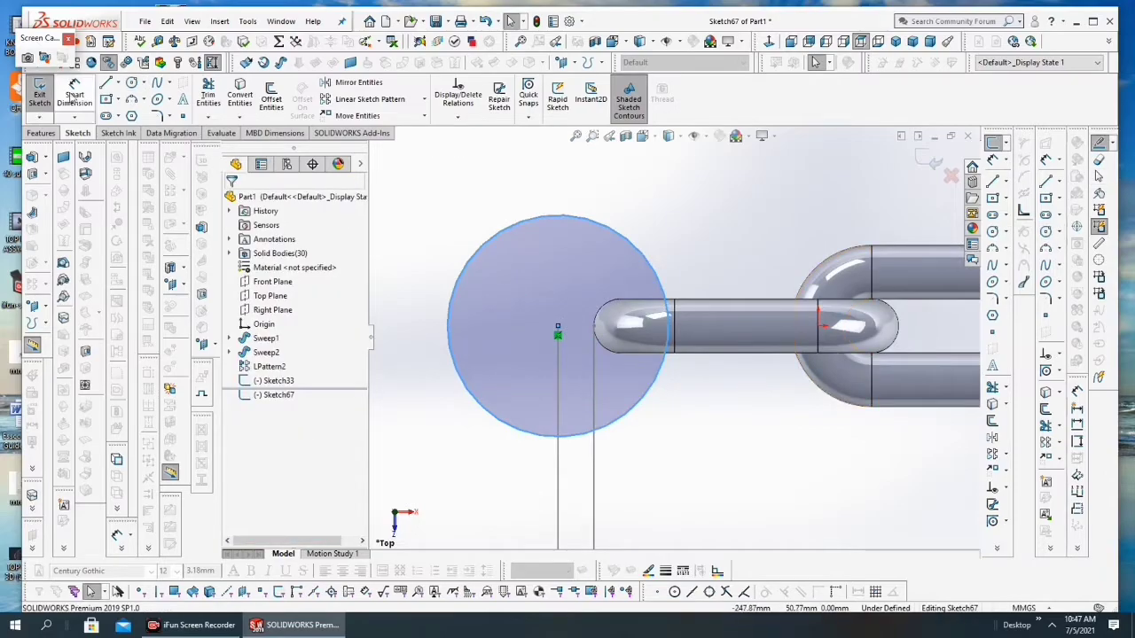
Step: Dimension the circle's diameter as 130 mm
left_click(75, 93)
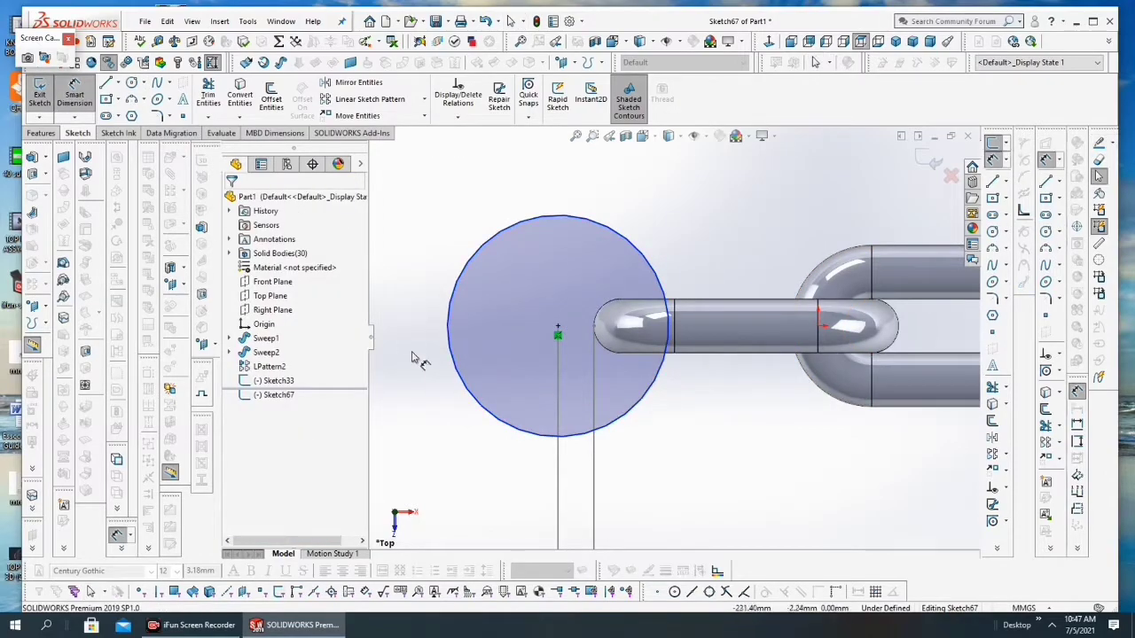
left_click(459, 387)
left_click(411, 394)
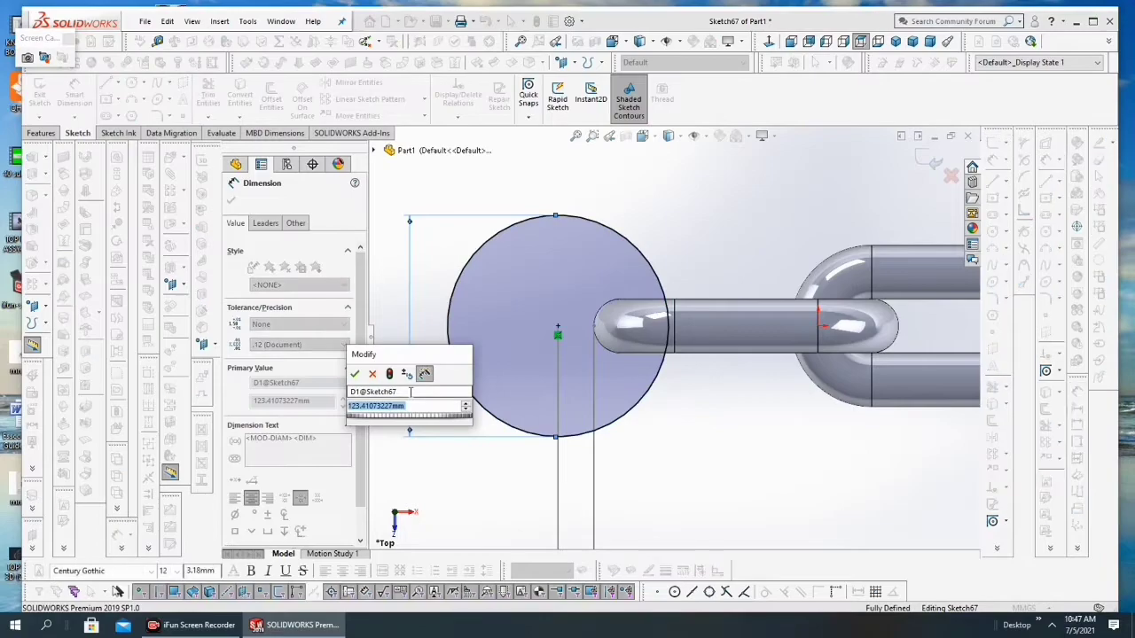
type("130")
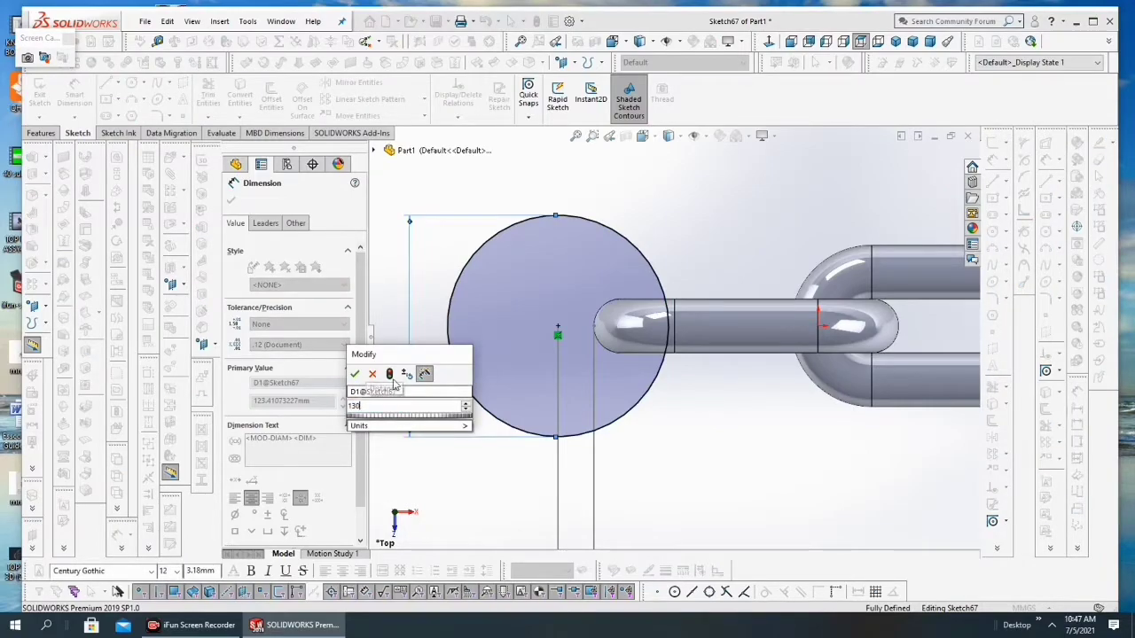
key("Return")
scroll(611, 409, "down", 3)
key("Escape")
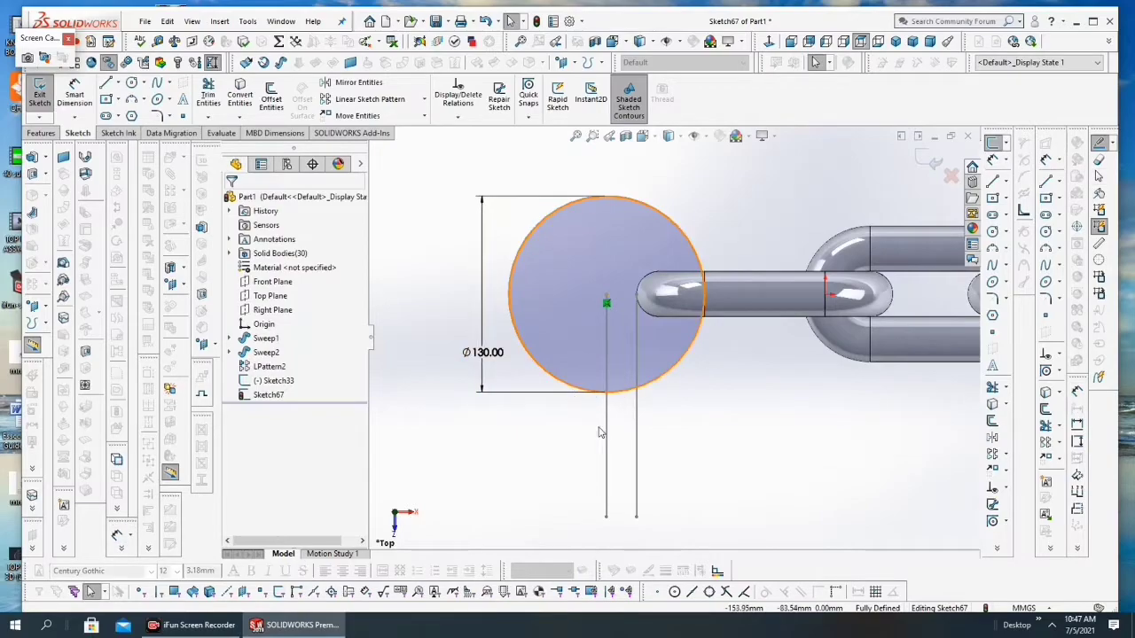
Step: Hide Sketch33, which holds the two vertical reference lines
right_click(606, 444)
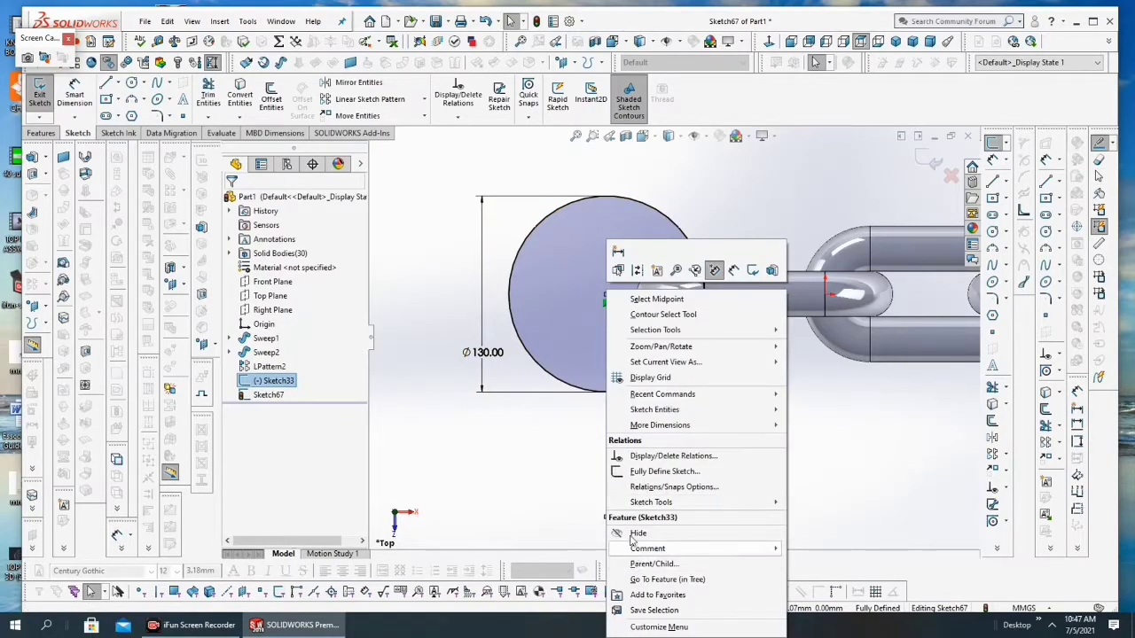
left_click(632, 535)
right_click(608, 475)
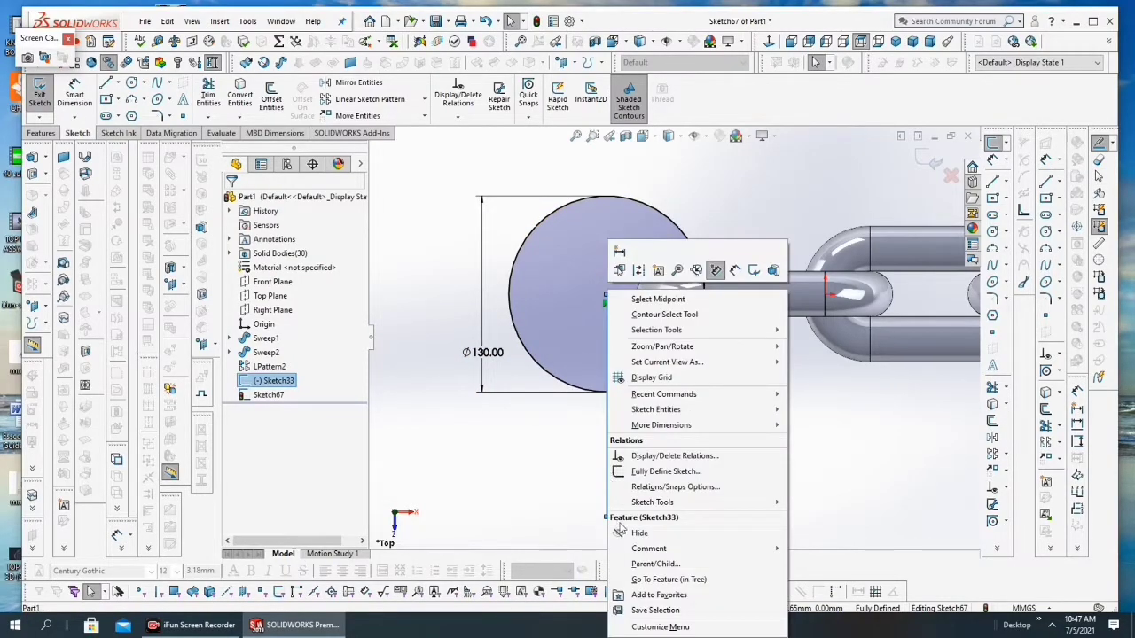
left_click(638, 532)
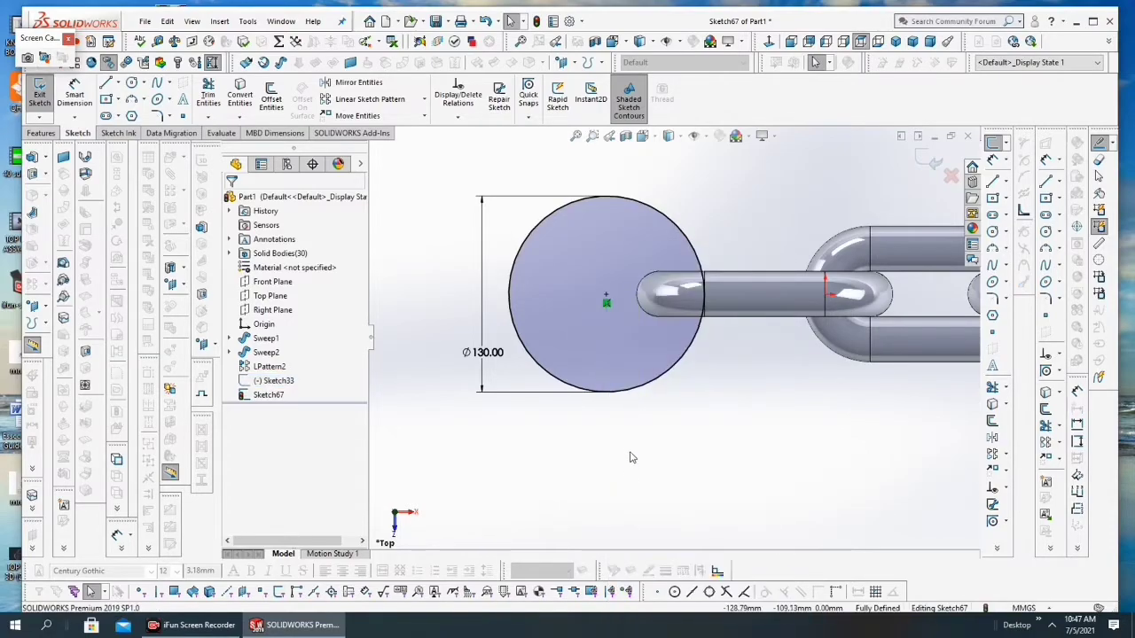
Step: Delete the circle's diameter dimension and close the circle sketch
right_click(486, 355)
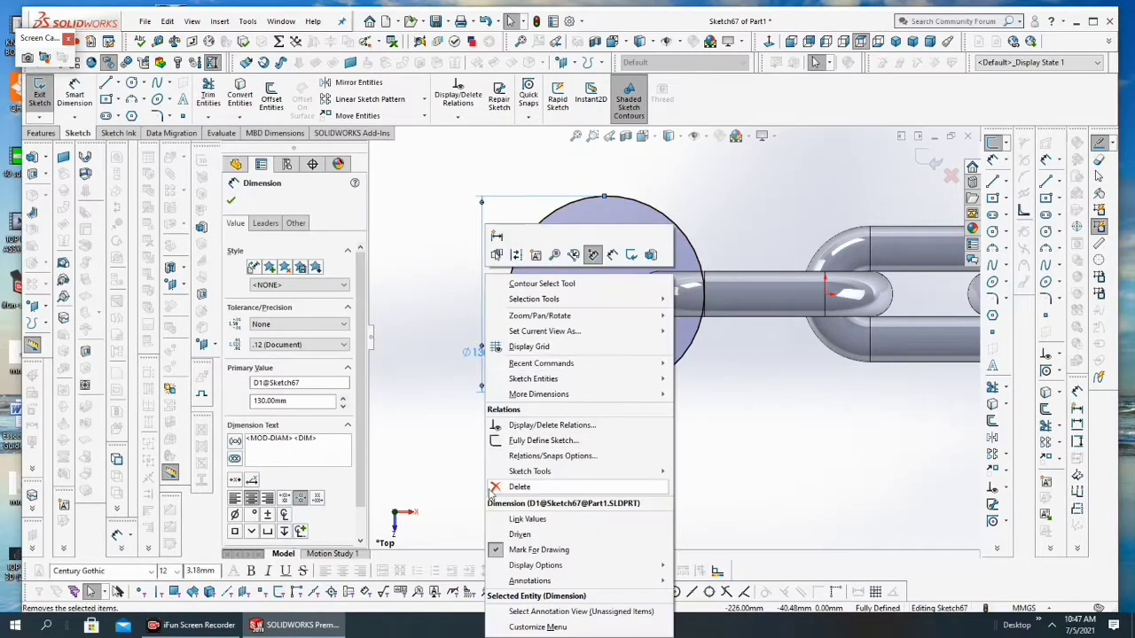
left_click(493, 488)
scroll(641, 372, "up", 3)
mouse_move(641, 372)
middle_mouse_down()
mouse_move(630, 294)
mouse_move(648, 393)
middle_mouse_up()
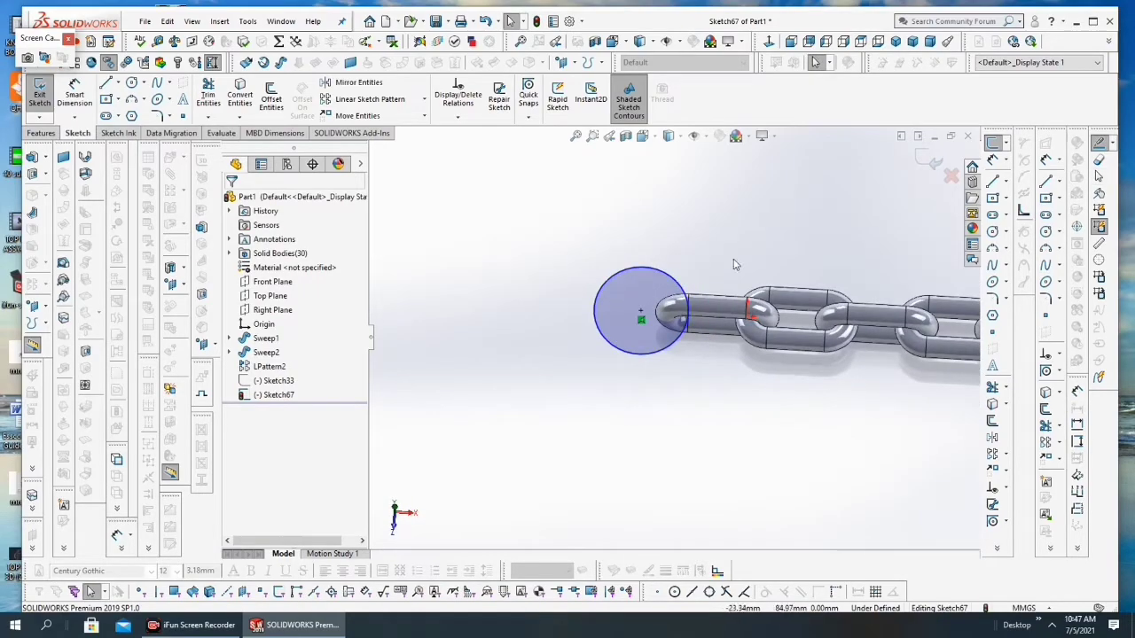
scroll(837, 309, "up", 3)
left_click(924, 164)
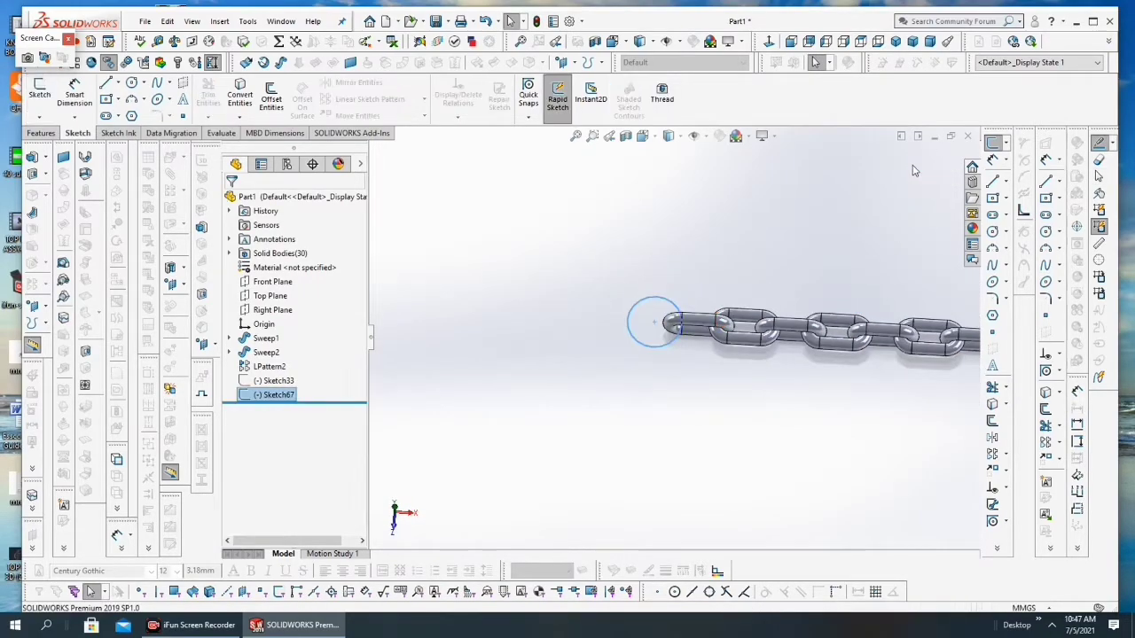
scroll(718, 328, "down", 3)
Step: Sweep a 30 mm circular profile along the circle to create a solid ring through the chain's end link
left_click(40, 133)
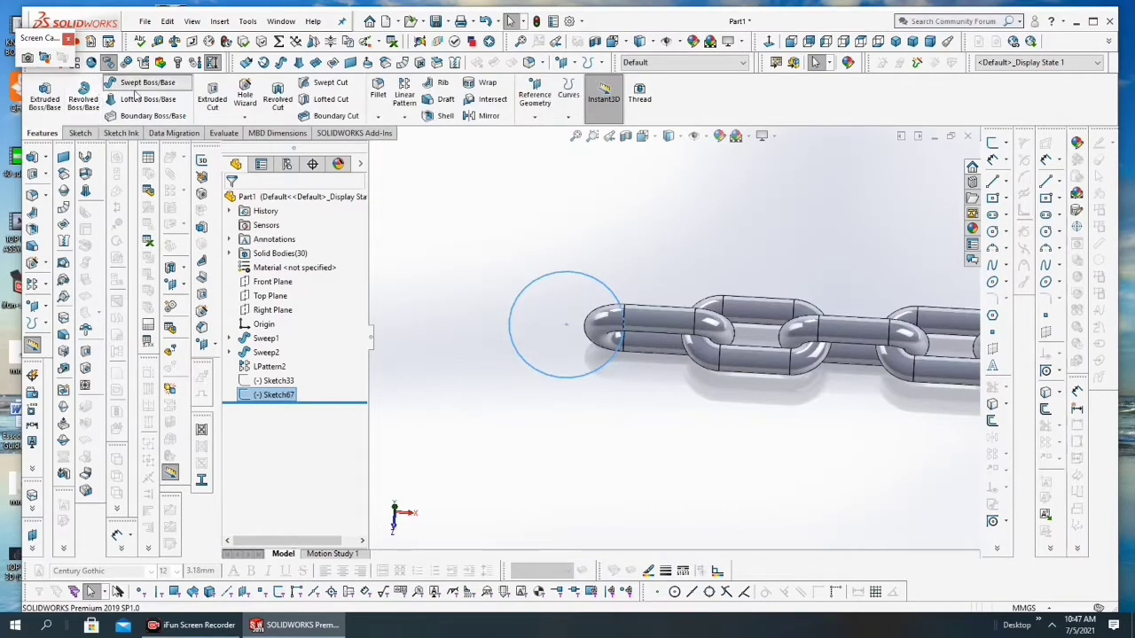
left_click(114, 84)
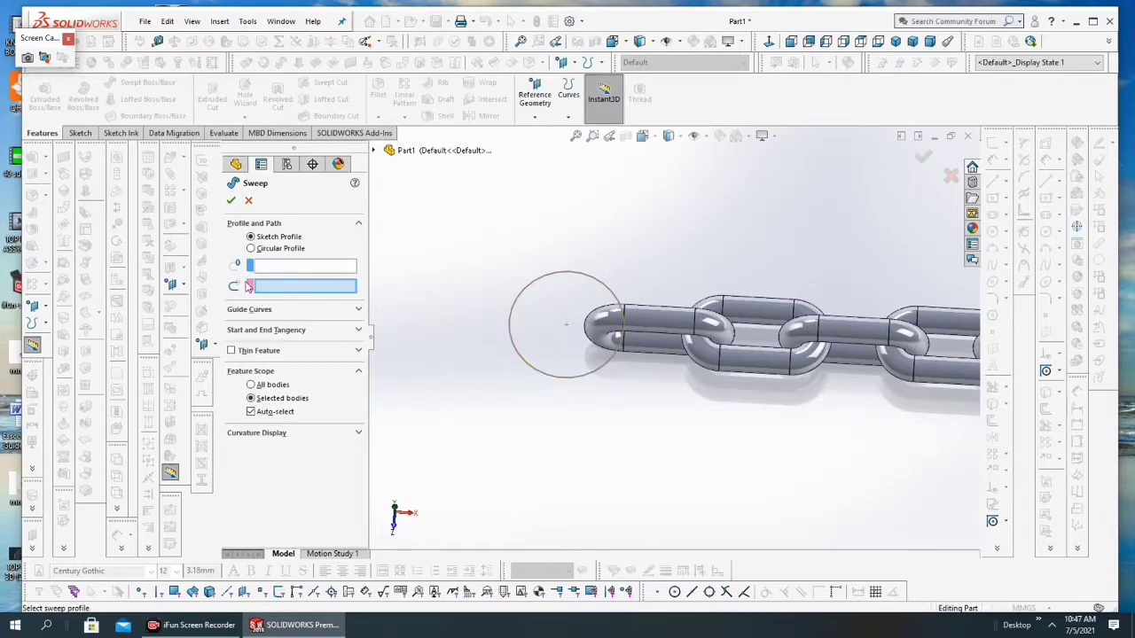
left_click(251, 249)
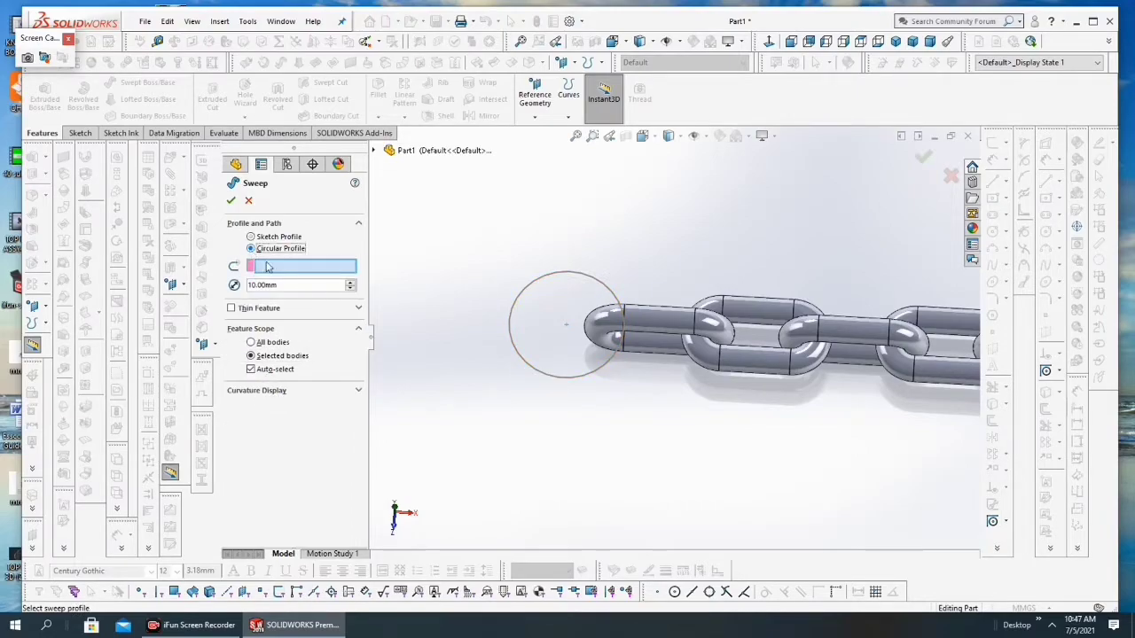
left_click(522, 365)
left_click(351, 283)
left_click(350, 284)
left_click(231, 202)
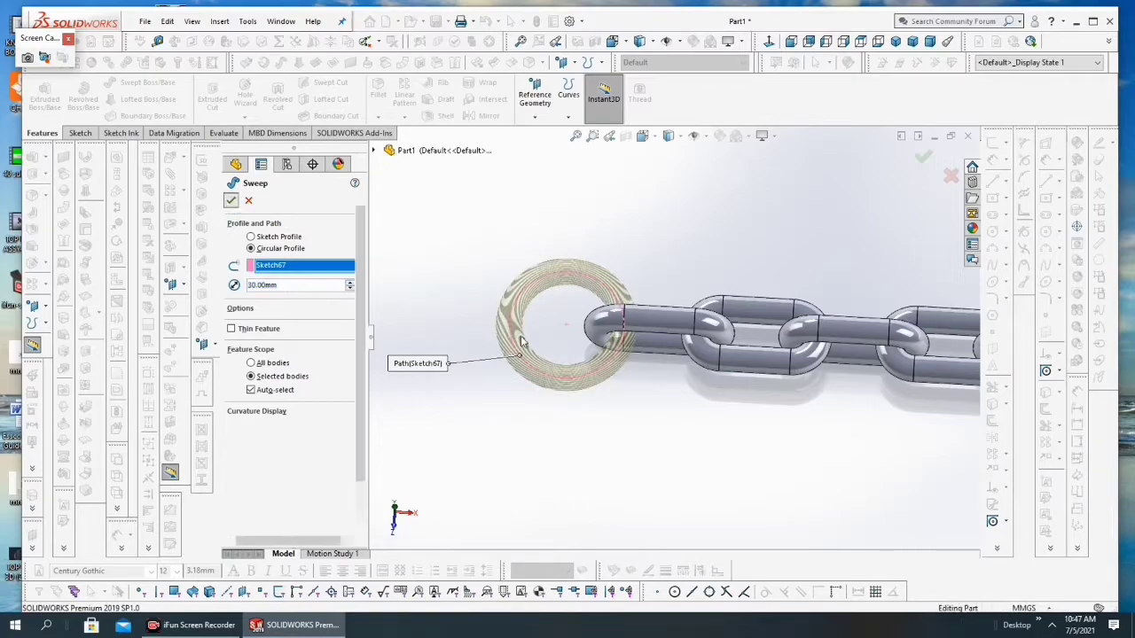
scroll(608, 433, "up", 3)
left_click(609, 432)
Step: Enlarge the Front Plane's borders around the chain's ringless end in front view and start a sketch on that plane
scroll(648, 359, "up", 5)
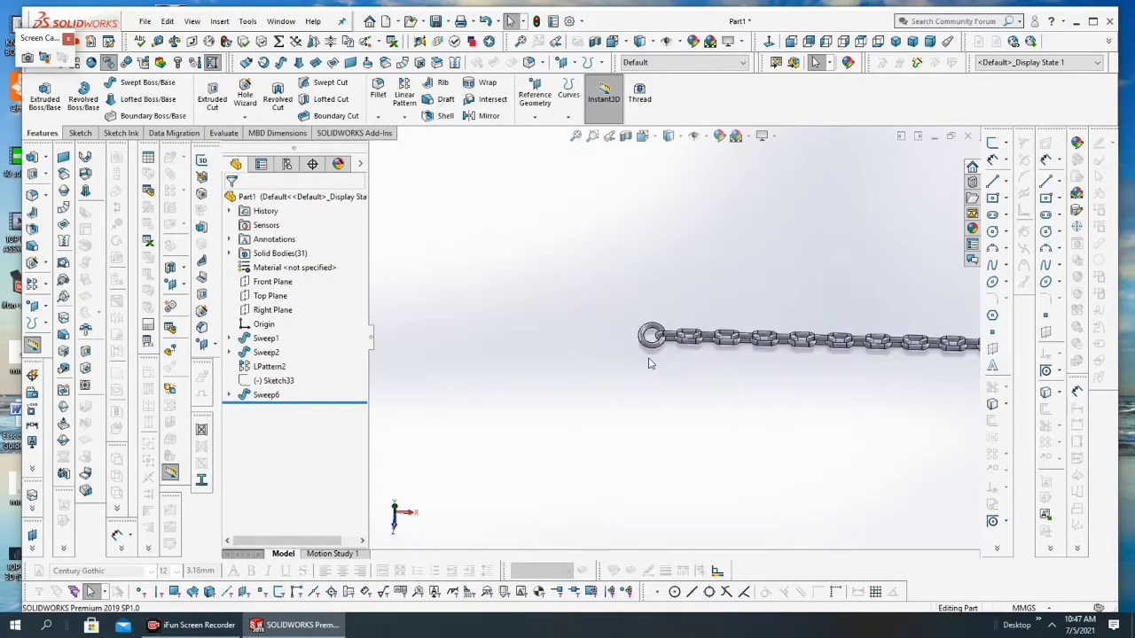
scroll(812, 332, "down", 3)
scroll(812, 332, "down", 4)
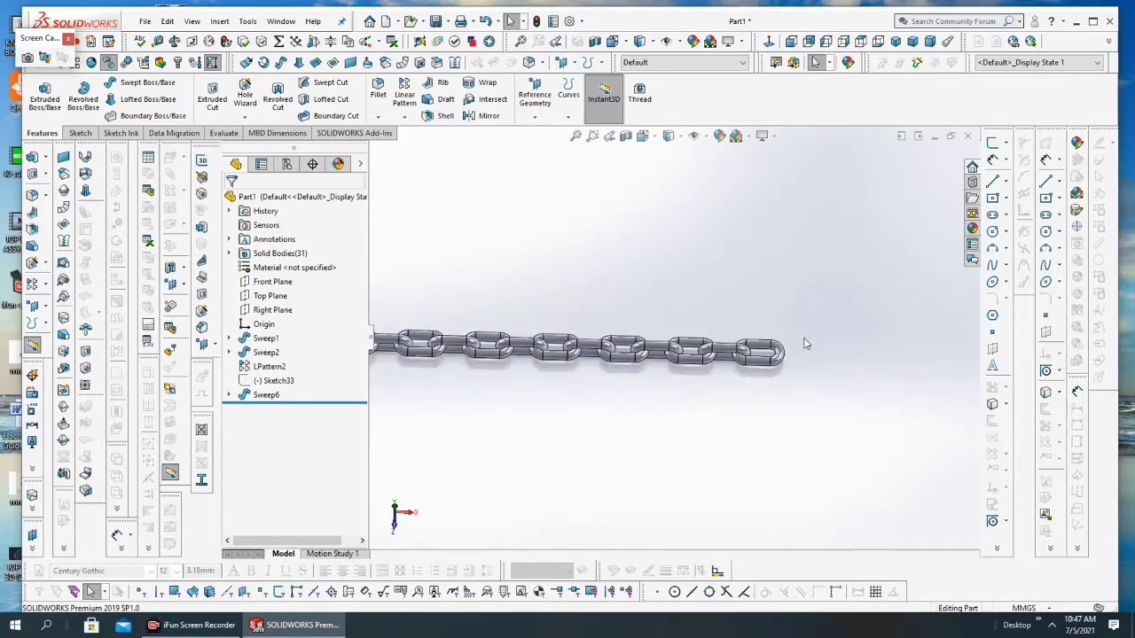
left_click(257, 282)
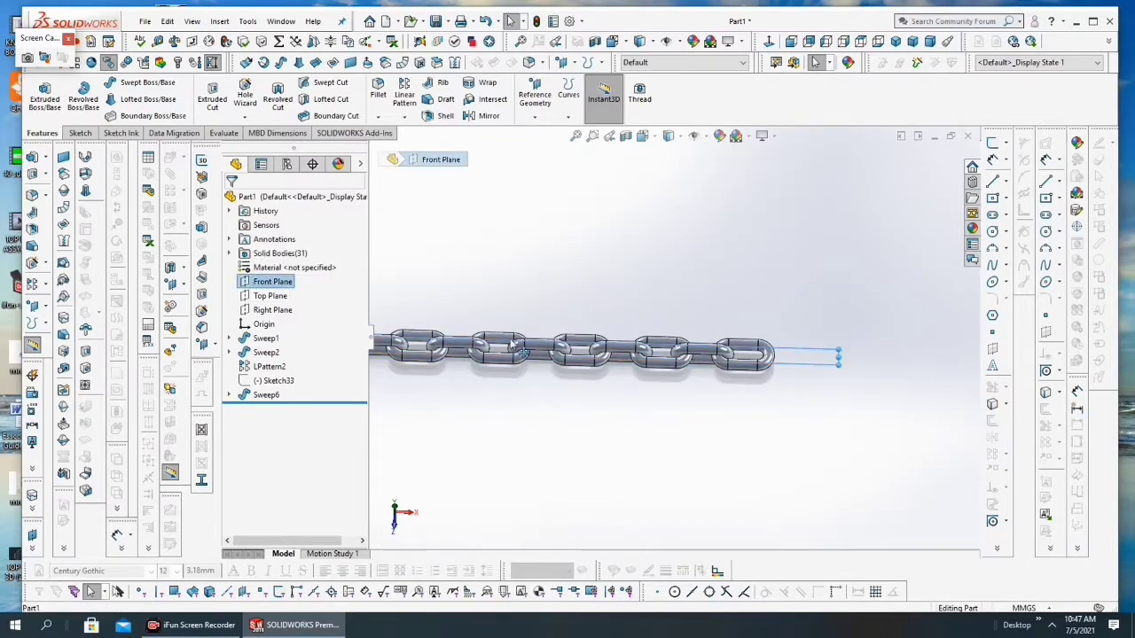
left_click(653, 140)
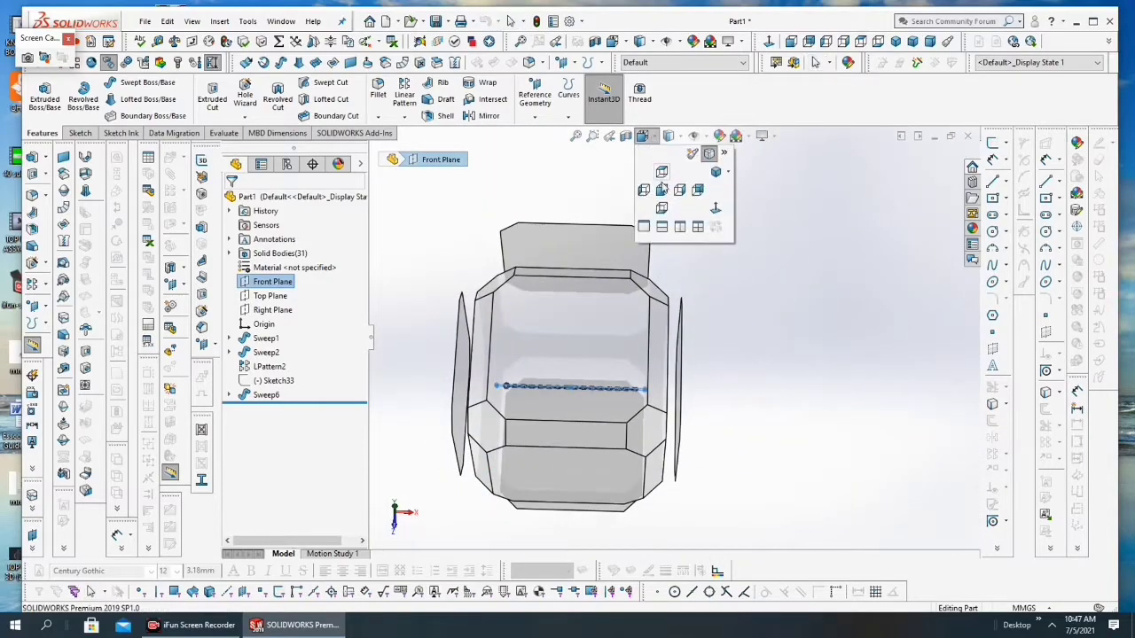
left_click(661, 190)
scroll(887, 341, "down", 8)
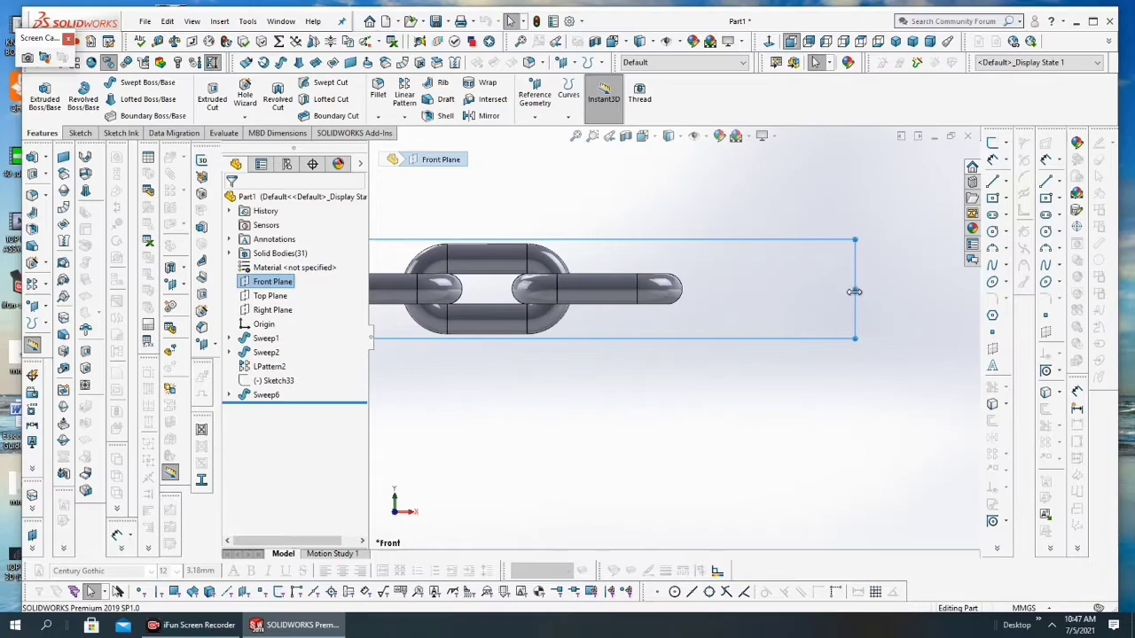
left_click_drag(854, 240, 852, 155)
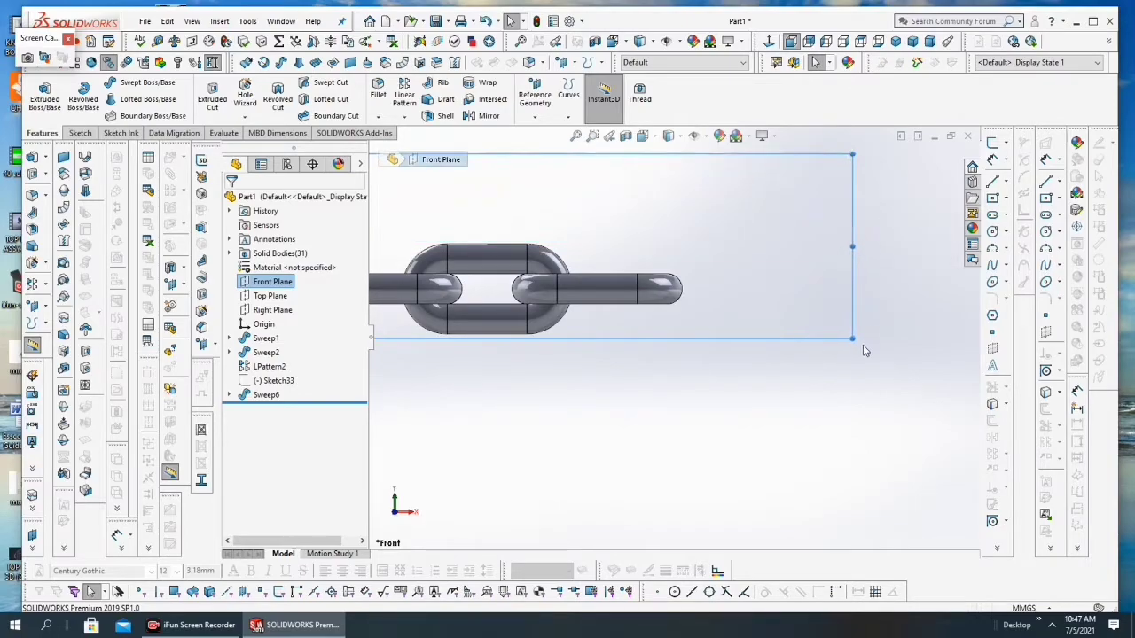
left_click_drag(852, 338, 873, 534)
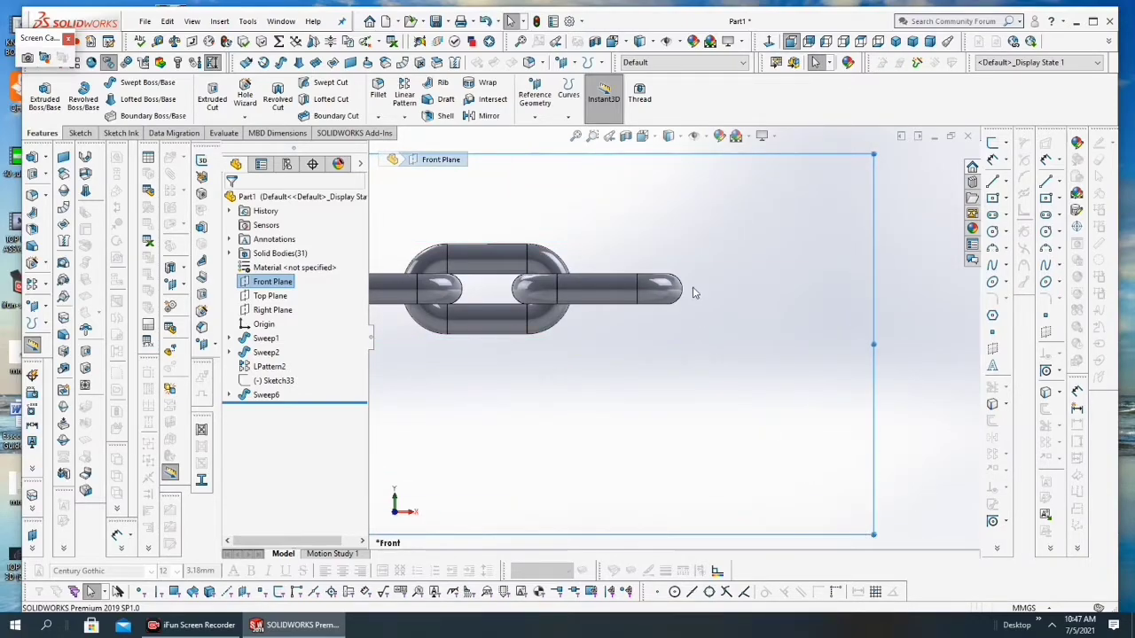
scroll(705, 302, "up", 1)
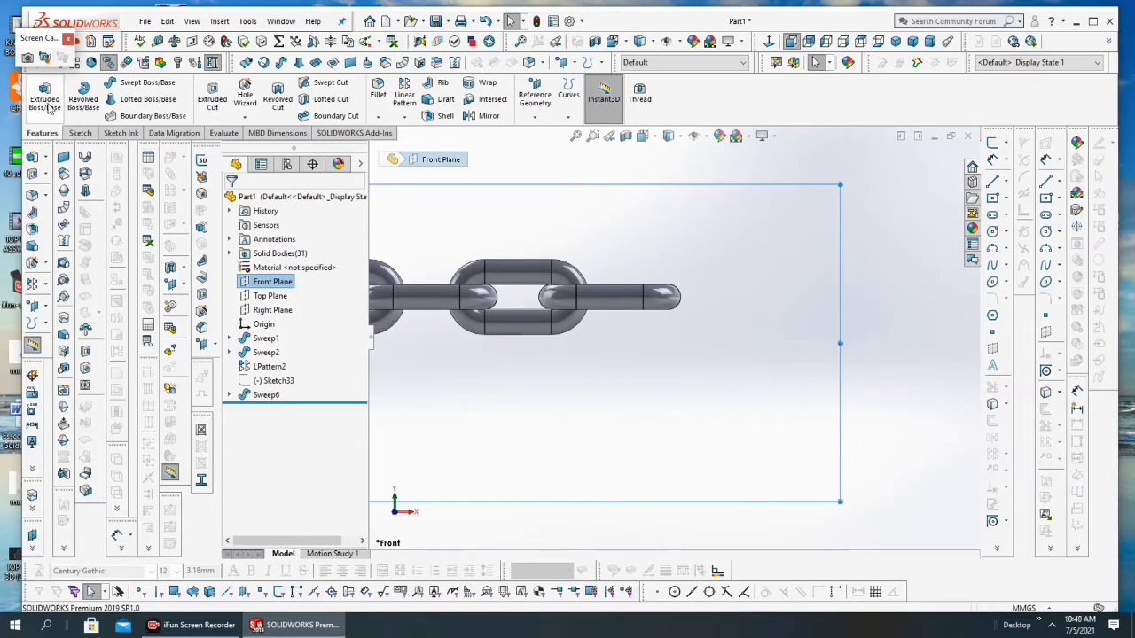
left_click(80, 133)
left_click(40, 93)
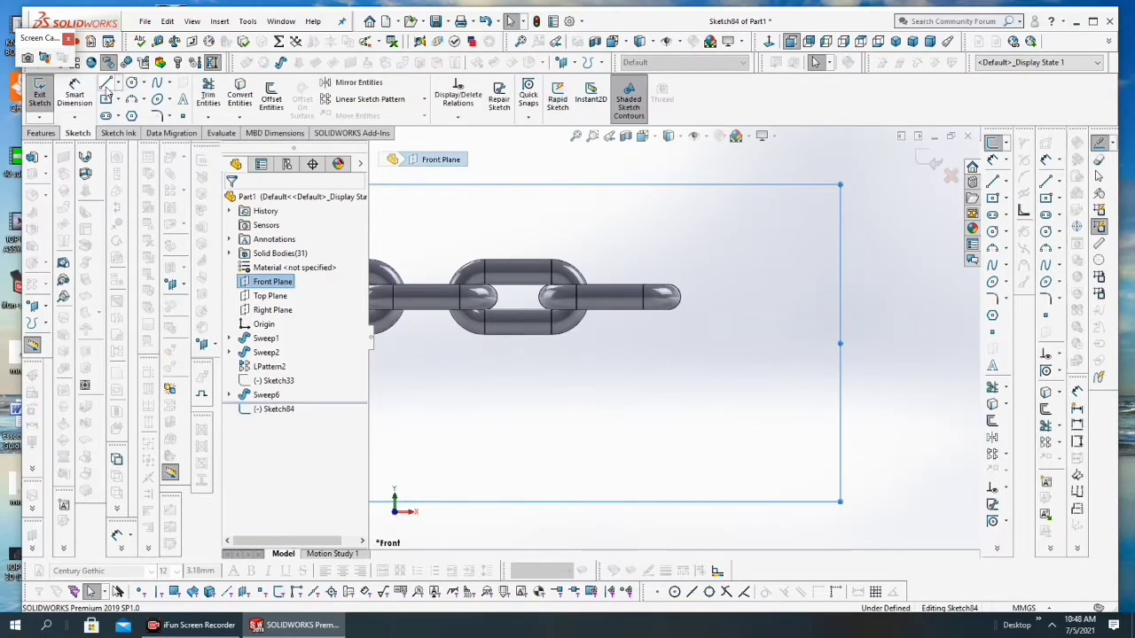
left_click(105, 82)
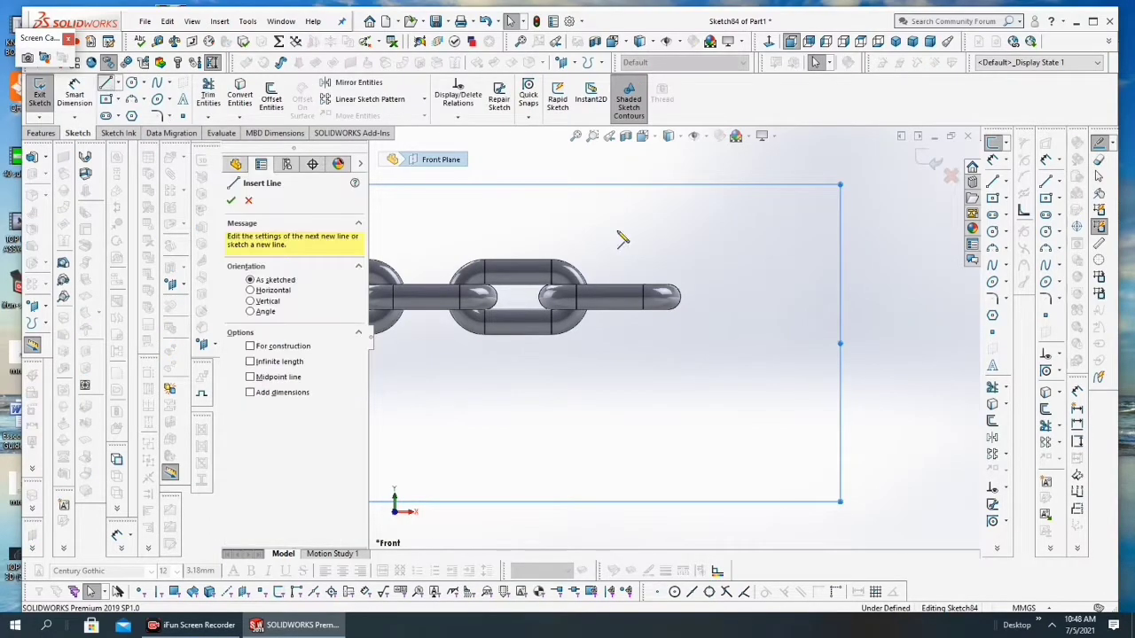
left_click(681, 303)
left_click(682, 406)
key("Escape")
left_click(273, 100)
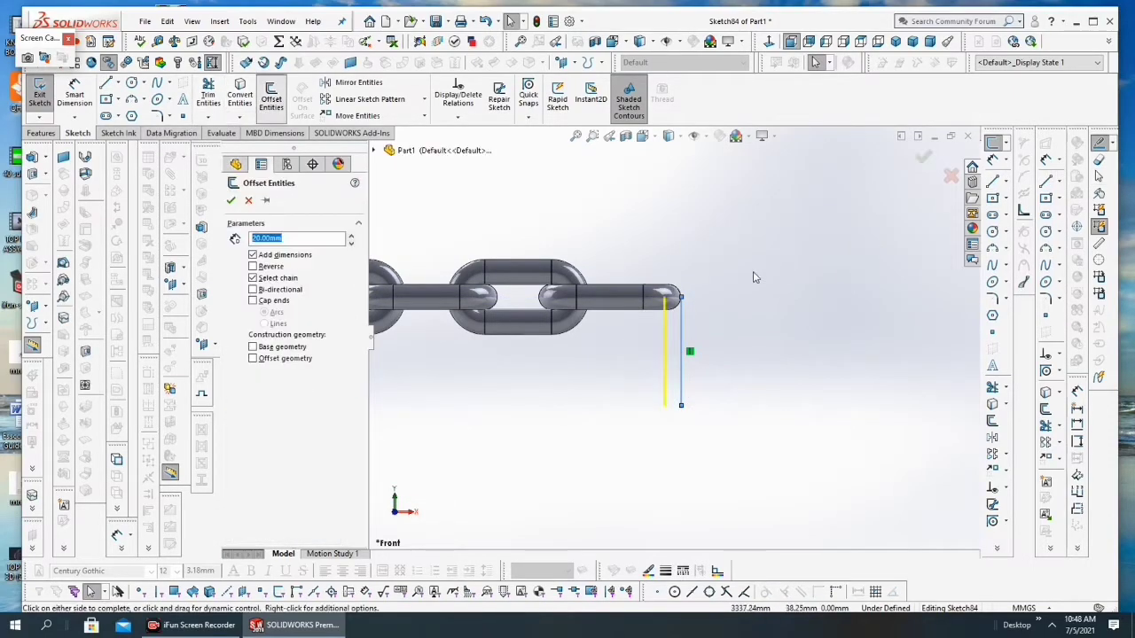
scroll(679, 324, "down", 10)
key("Escape")
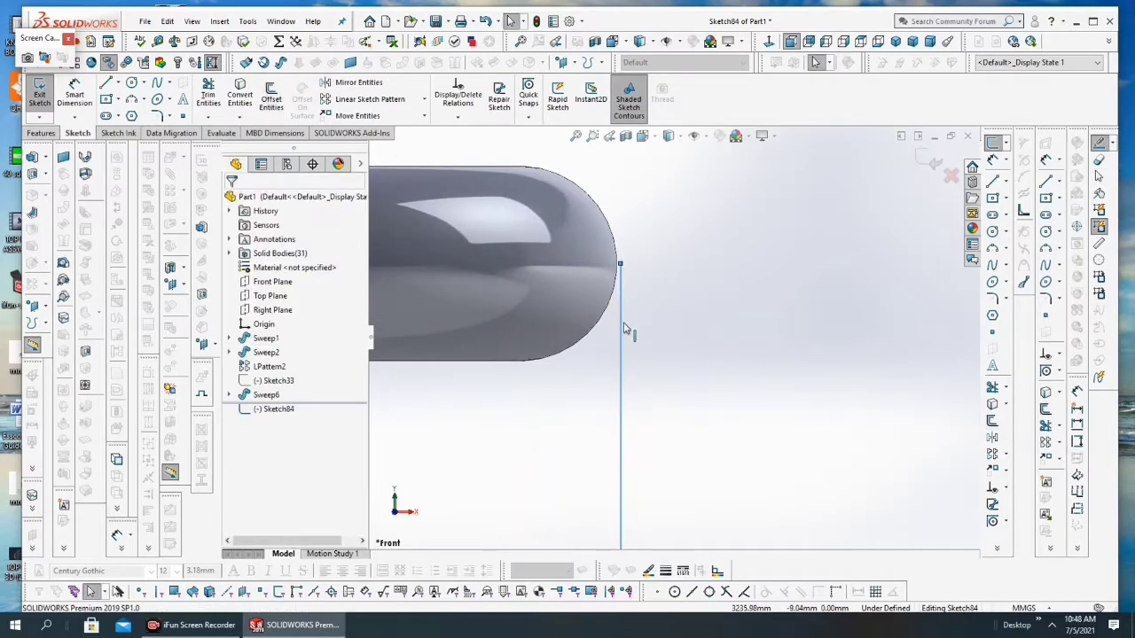
right_click(623, 328)
left_click(656, 555)
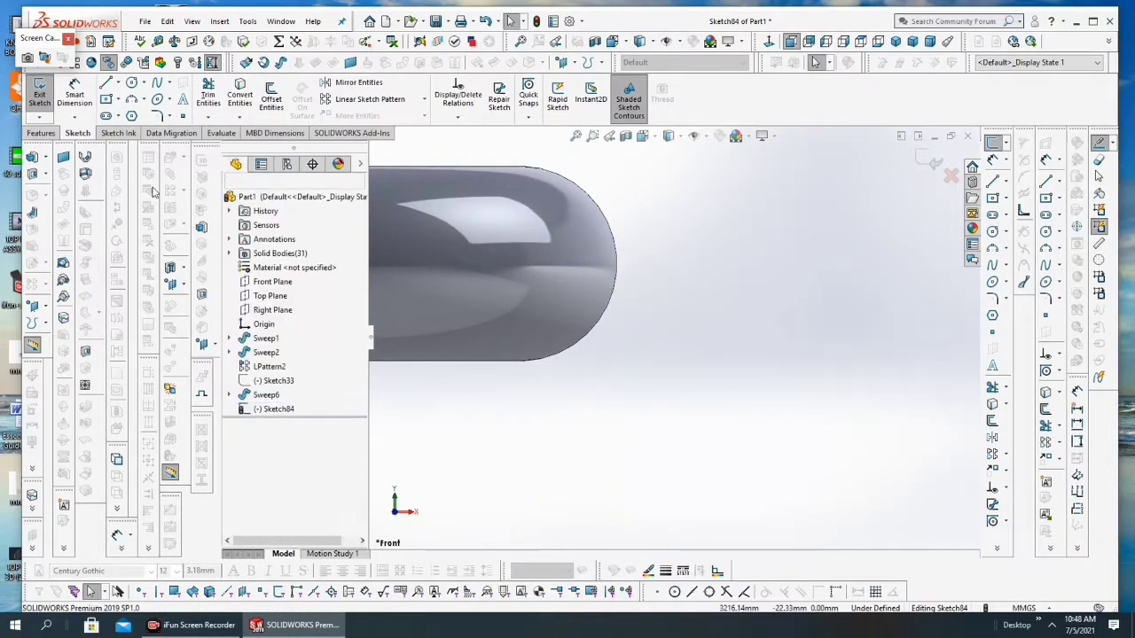
Step: Sketch a vertical line about 109 mm long running downward from the outer tip of the chain's ringless end link
left_click(105, 82)
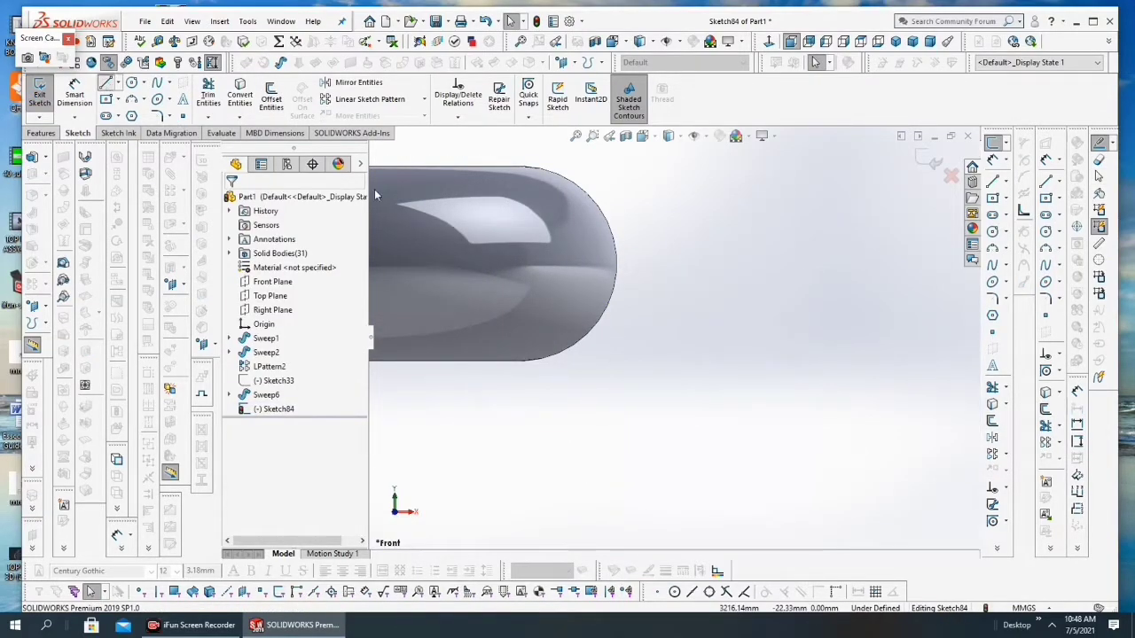
left_click(623, 273)
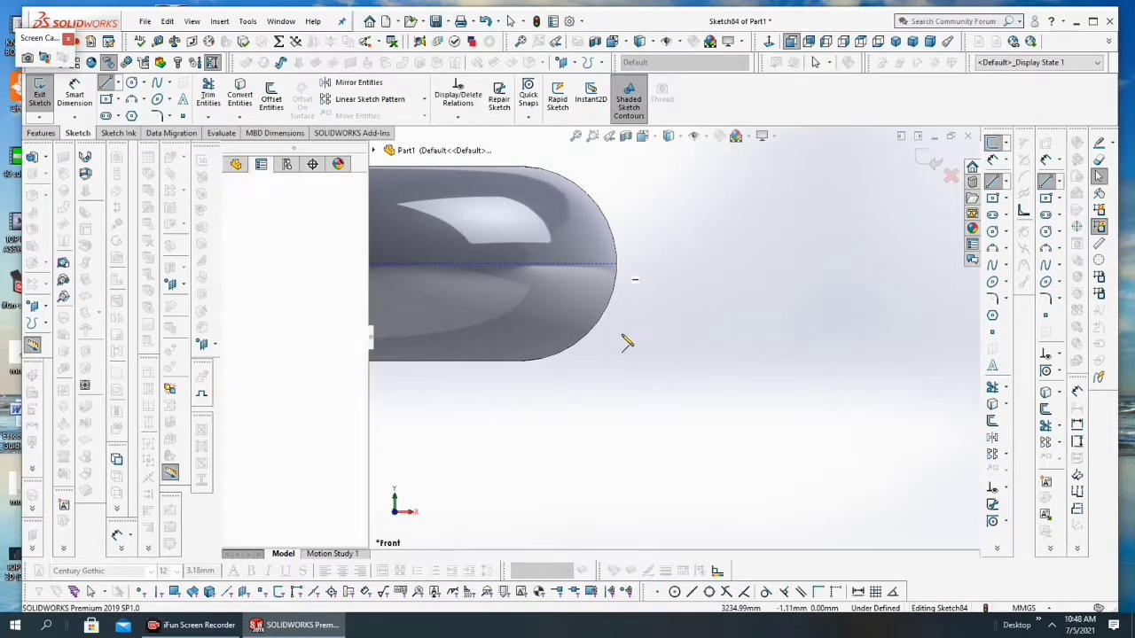
scroll(625, 348, "up", 4)
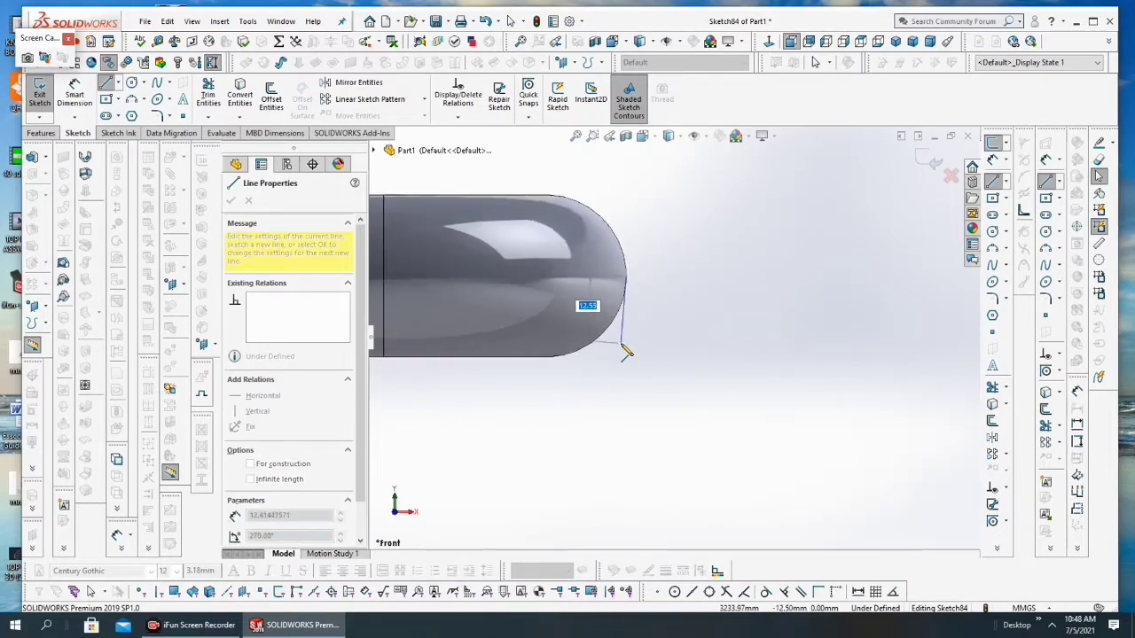
left_click(663, 523)
key("Escape")
Step: Offset the vertical line by 20 mm in the reversed direction, away from the chain
scroll(738, 390, "up", 3)
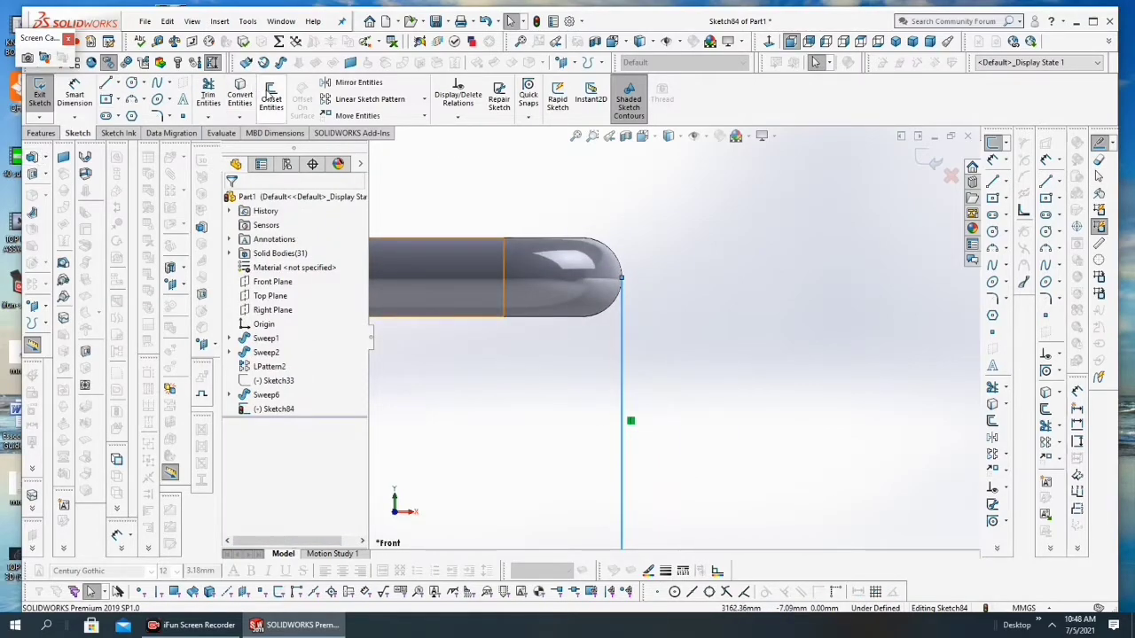
left_click(272, 97)
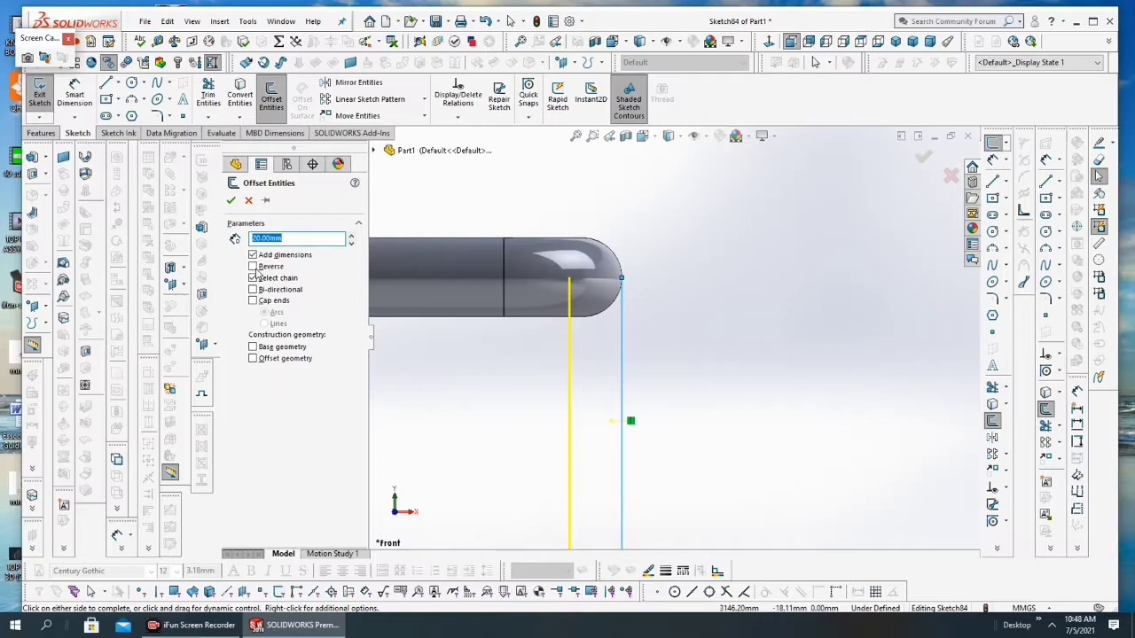
left_click(253, 267)
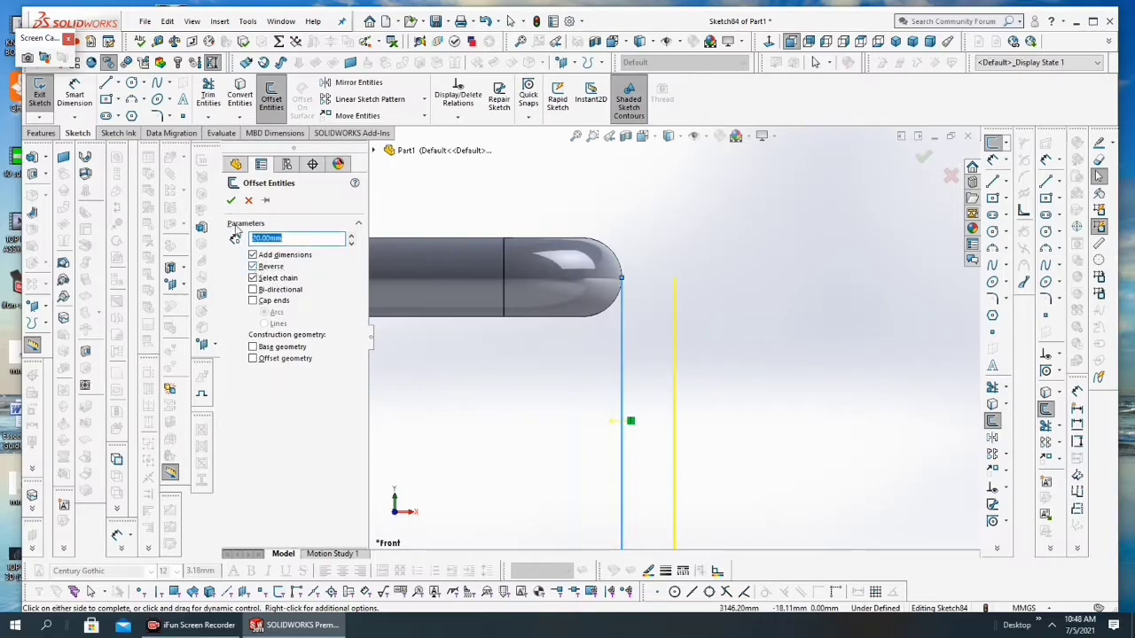
left_click(231, 201)
Step: Sketch a circle about 138 mm in diameter centred on the upper endpoint of the offset line
scroll(673, 337, "down", 3)
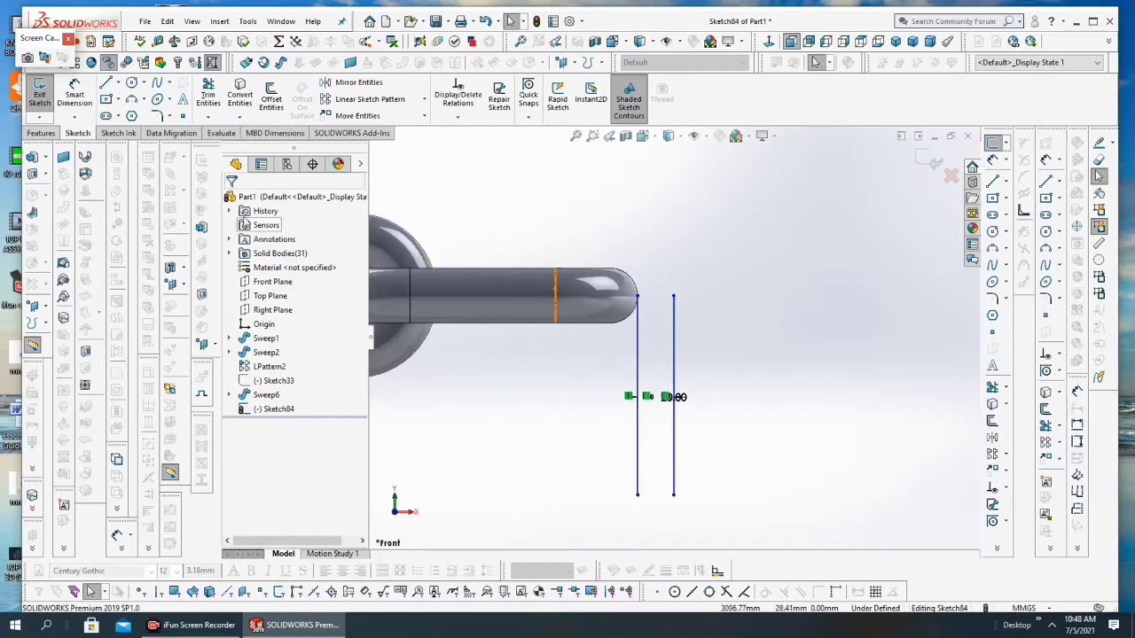
left_click(132, 83)
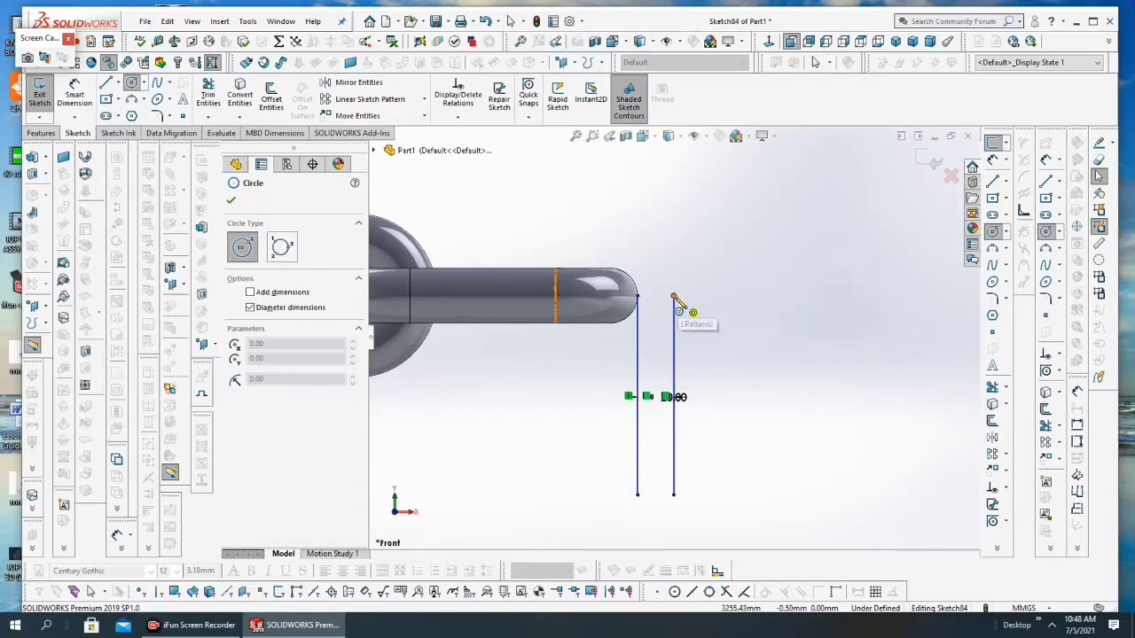
left_click(674, 296)
left_click(566, 355)
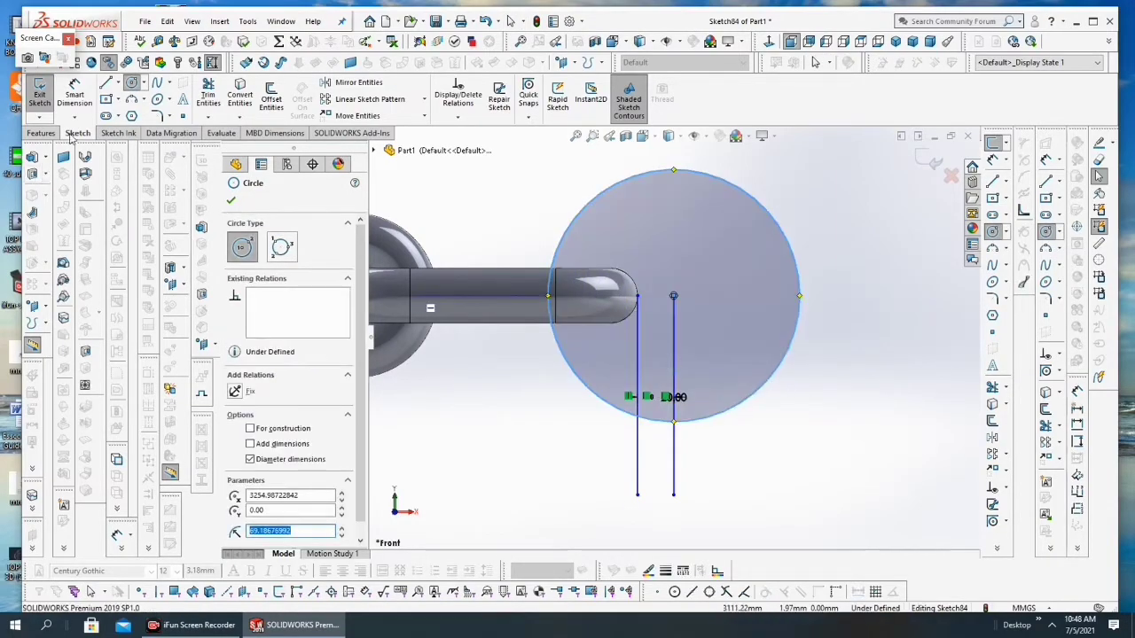
key("Escape")
Step: Dimension the circle's diameter as 130 mm
left_click(803, 299)
left_click(848, 362)
type("130")
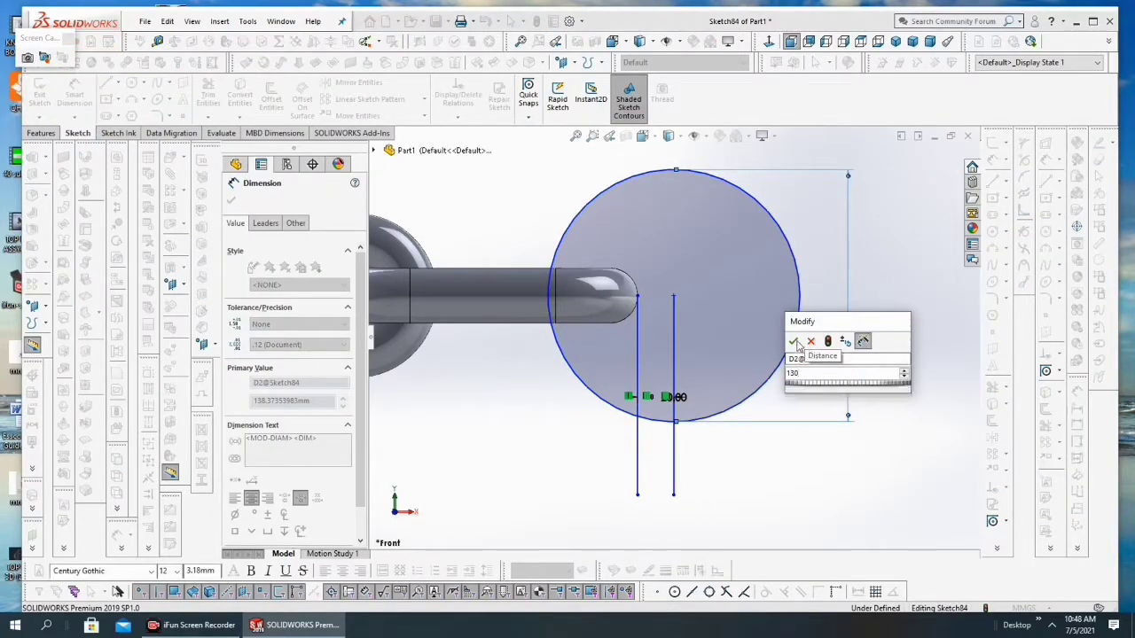
left_click(792, 341)
key("Escape")
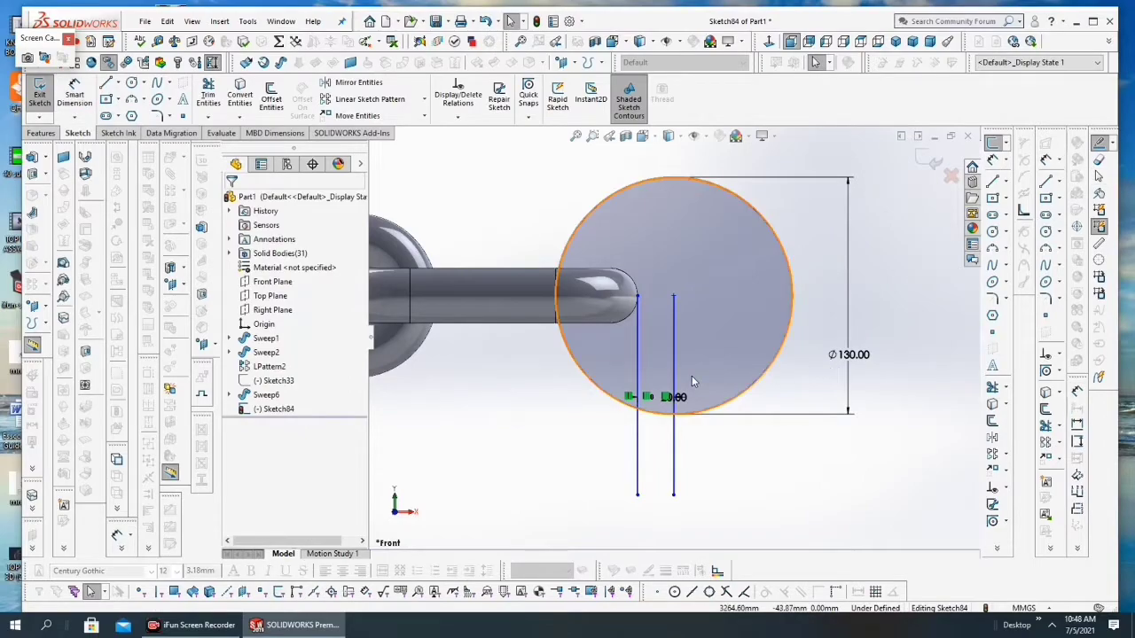
Step: Delete both vertical reference lines beneath the end link from the sketch
right_click(676, 441)
left_click(693, 580)
right_click(639, 469)
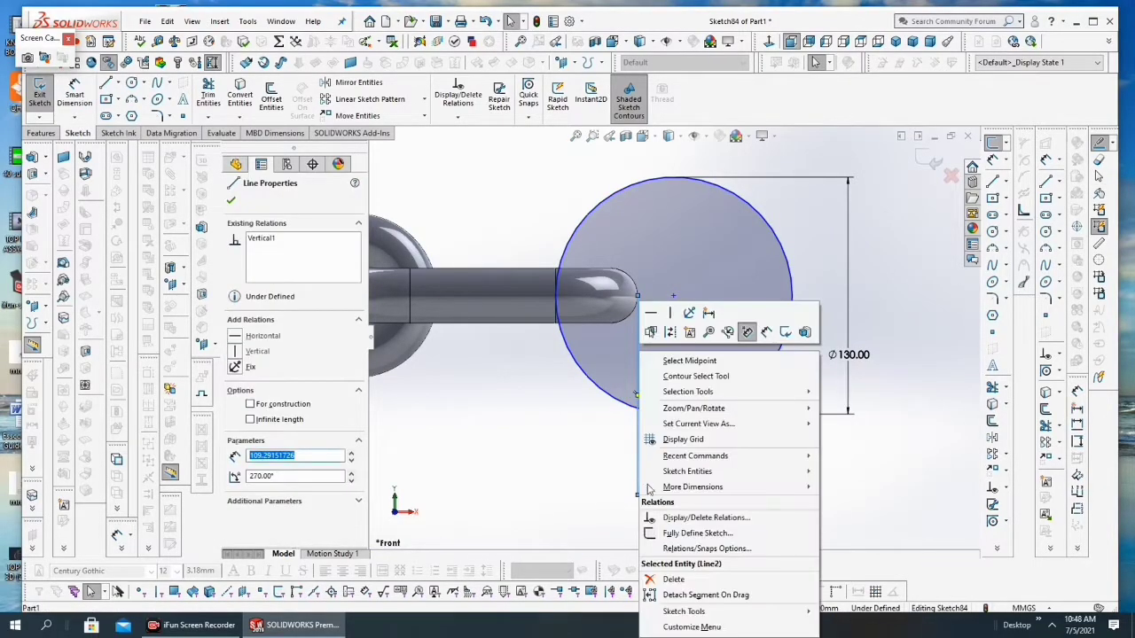
left_click(673, 579)
Step: Delete the diameter dimension of the circle at the end link and exit the sketch
scroll(701, 442, "up", 3)
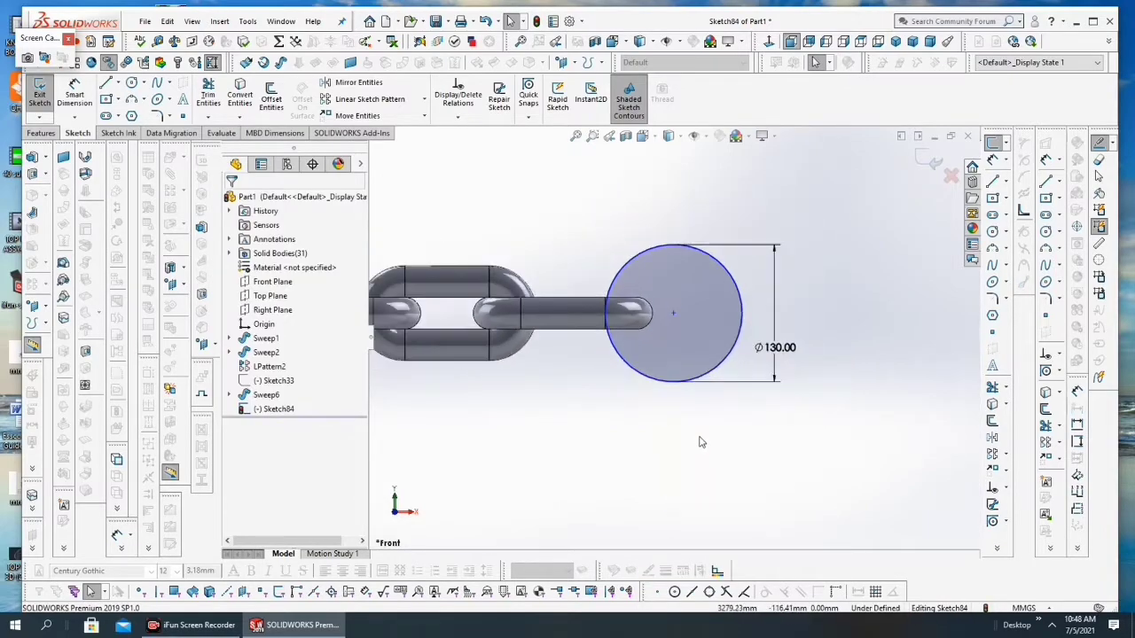
left_click(774, 351)
right_click(773, 350)
left_click(788, 469)
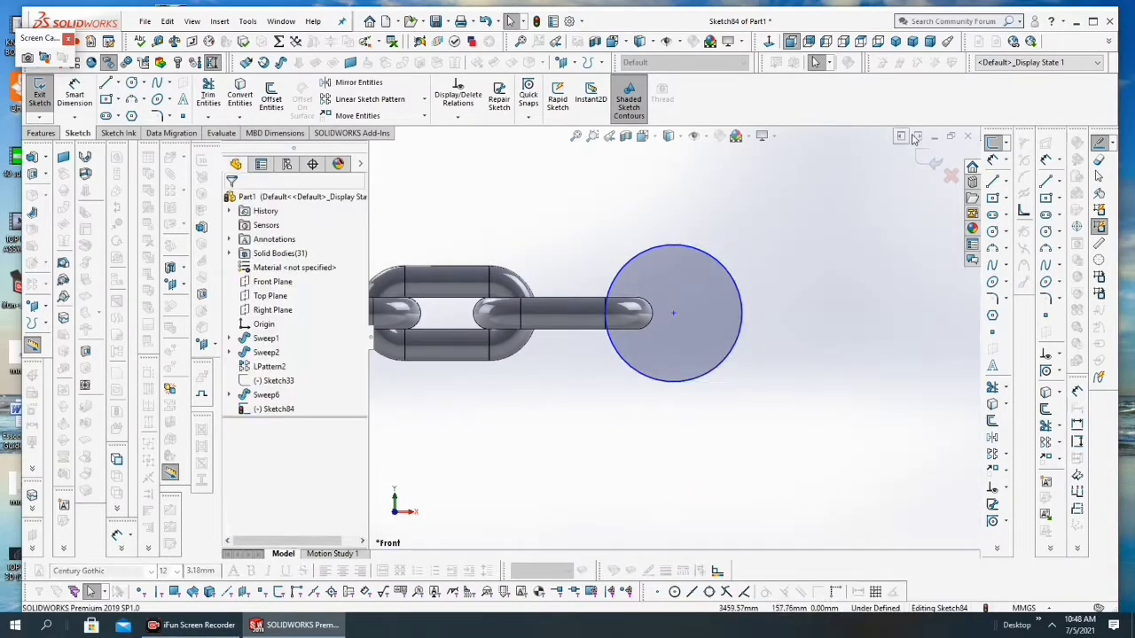
left_click(930, 164)
Step: Sweep a 30 mm circular profile along the new circle to form a ring through the chain's other end link
mouse_move(779, 346)
middle_mouse_down()
mouse_move(760, 307)
mouse_move(743, 367)
middle_mouse_up()
left_click(744, 308)
mouse_move(620, 446)
middle_mouse_down()
mouse_move(586, 373)
mouse_move(586, 283)
mouse_move(588, 298)
middle_mouse_up()
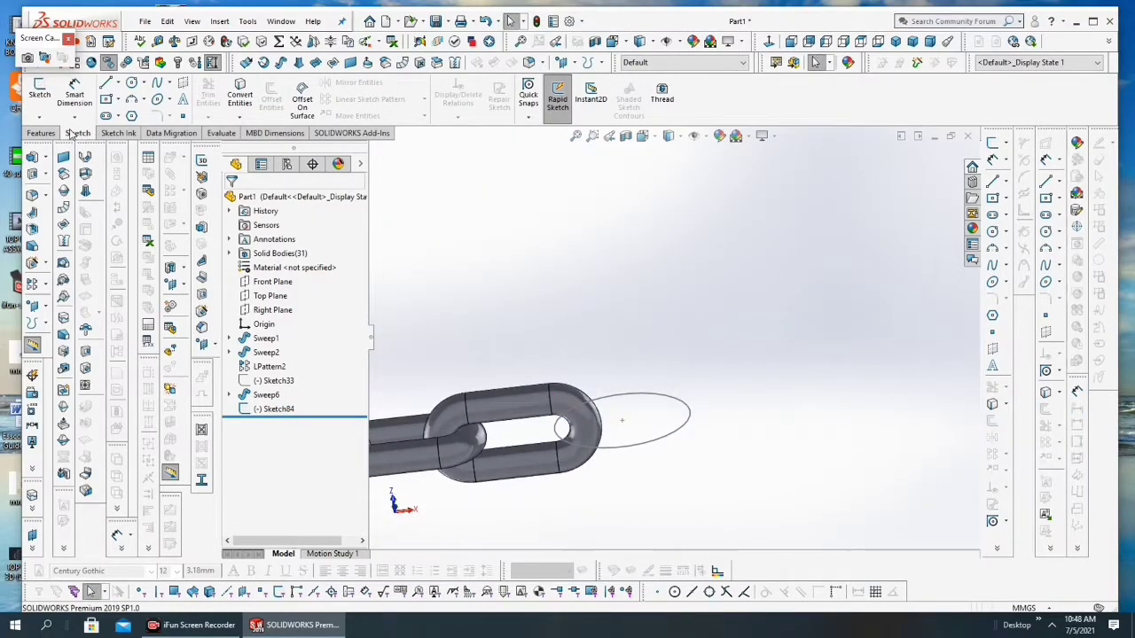
left_click(41, 133)
left_click(142, 81)
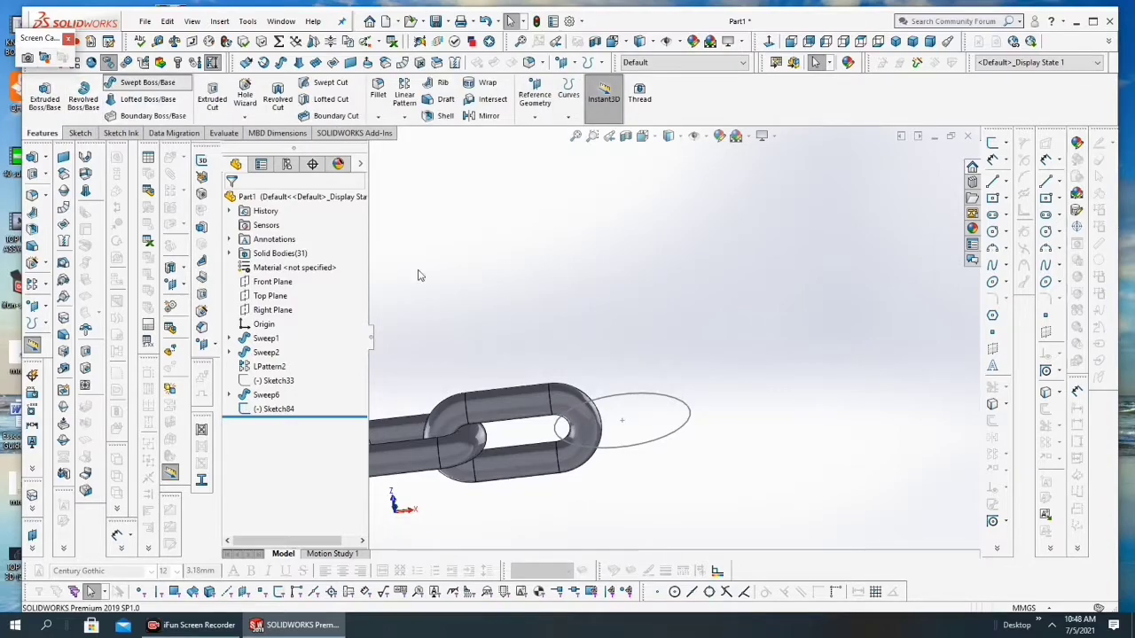
left_click(630, 447)
left_click(251, 249)
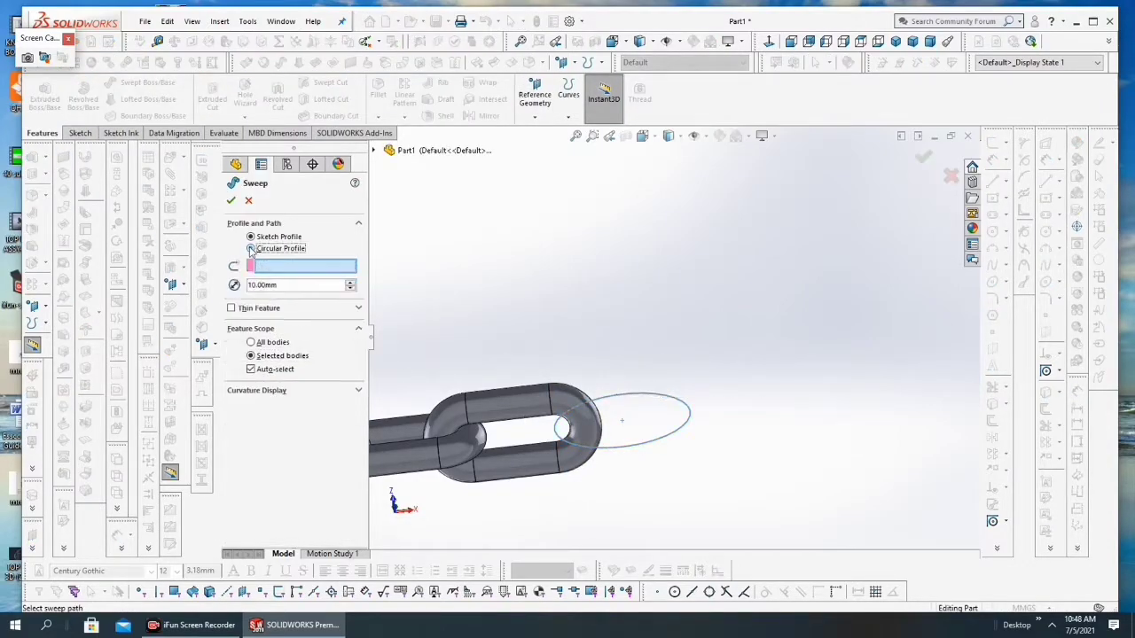
left_click(617, 452)
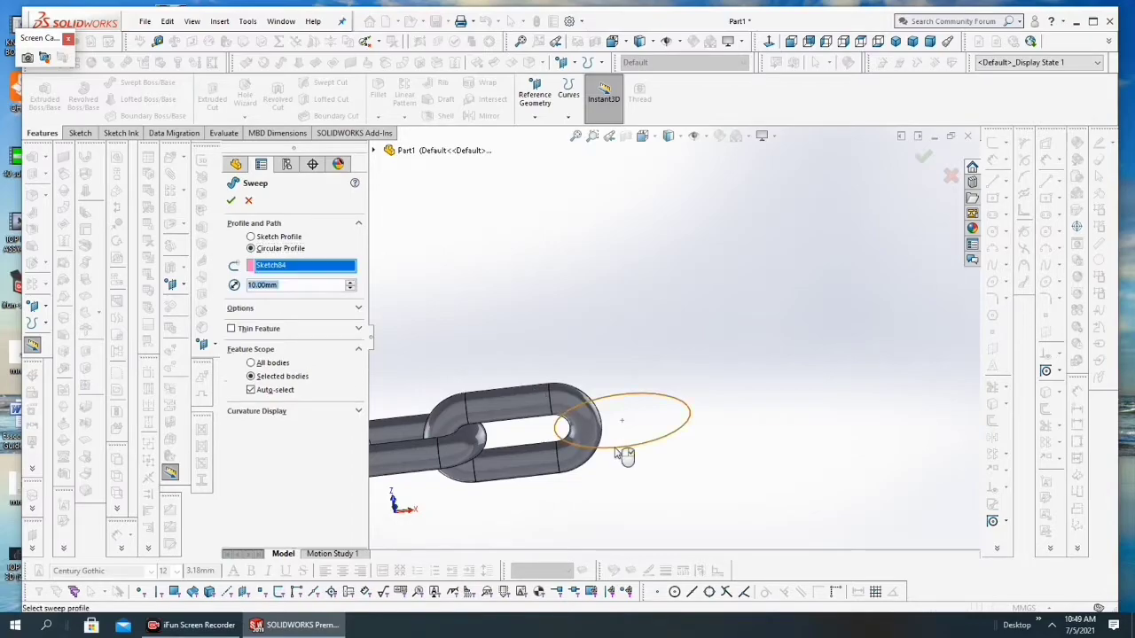
left_click(351, 284)
left_click(351, 284)
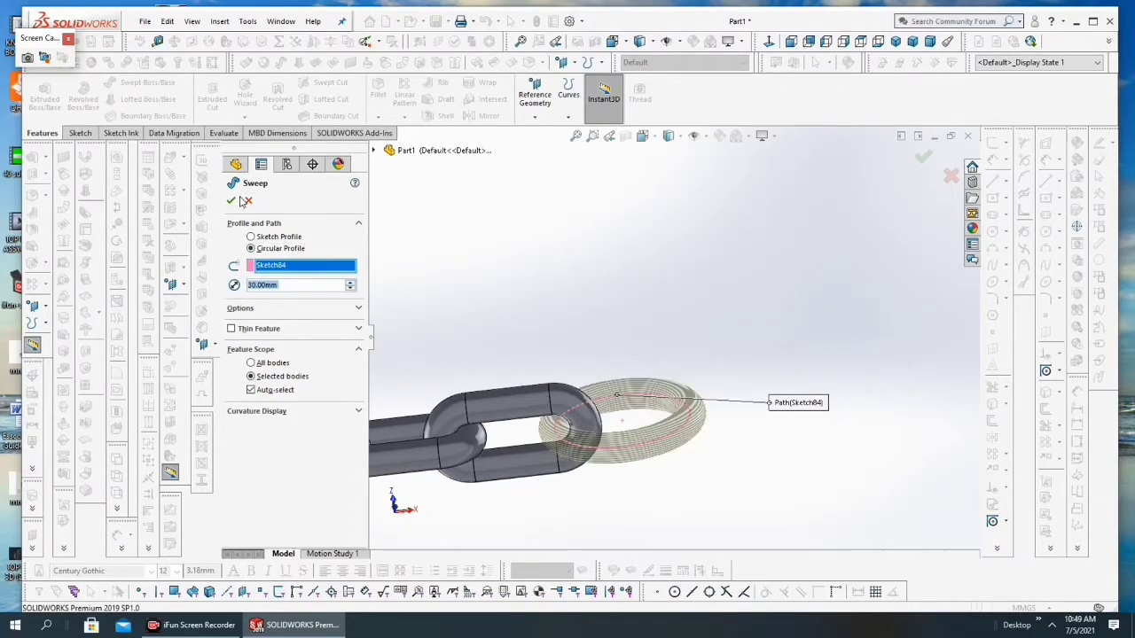
left_click(231, 202)
Step: Examine the complete chain and the rings at both of its ends from several zoom levels and angles
scroll(648, 451, "up", 3)
middle_click_drag(648, 452, 613, 503)
scroll(615, 503, "up", 12)
scroll(563, 352, "down", 3)
scroll(537, 352, "down", 3)
scroll(576, 371, "up", 2)
scroll(620, 363, "down", 1)
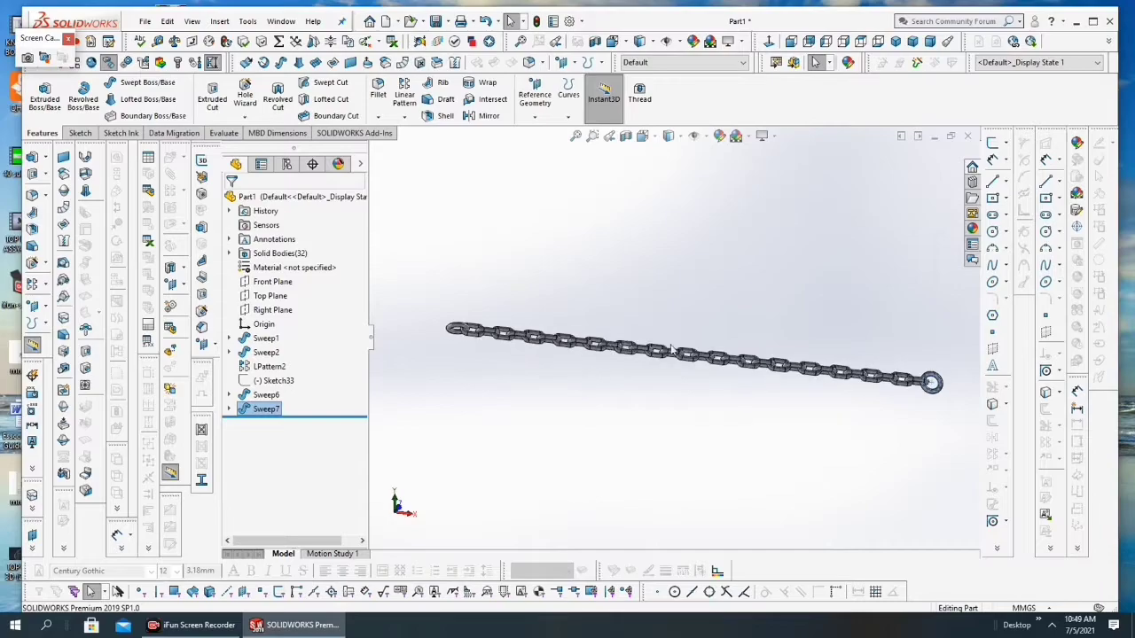
scroll(755, 385, "down", 1)
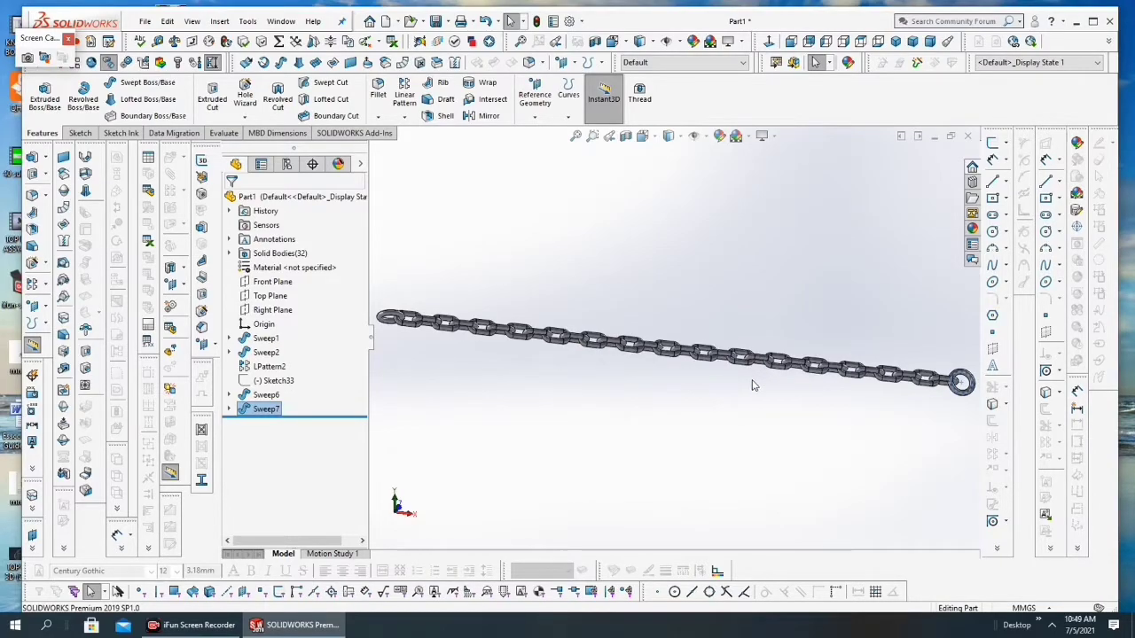
scroll(752, 385, "up", 1)
left_click_drag(955, 322, 425, 422)
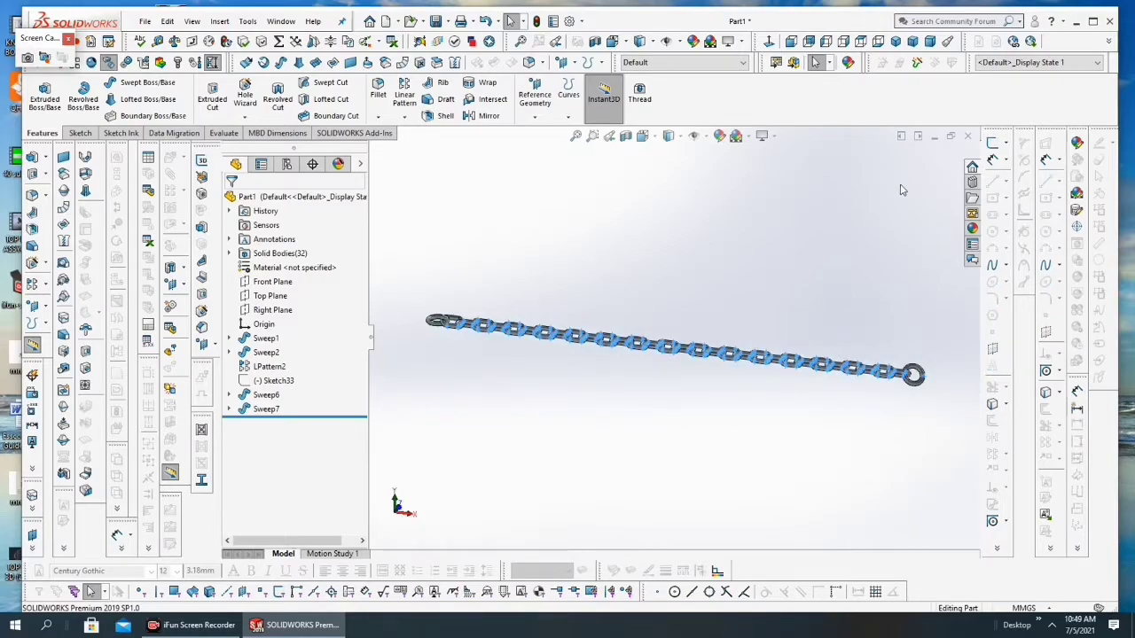
Step: Try to apply the polished steel appearance from the Metal library's Steel folder to the chain
left_click(970, 229)
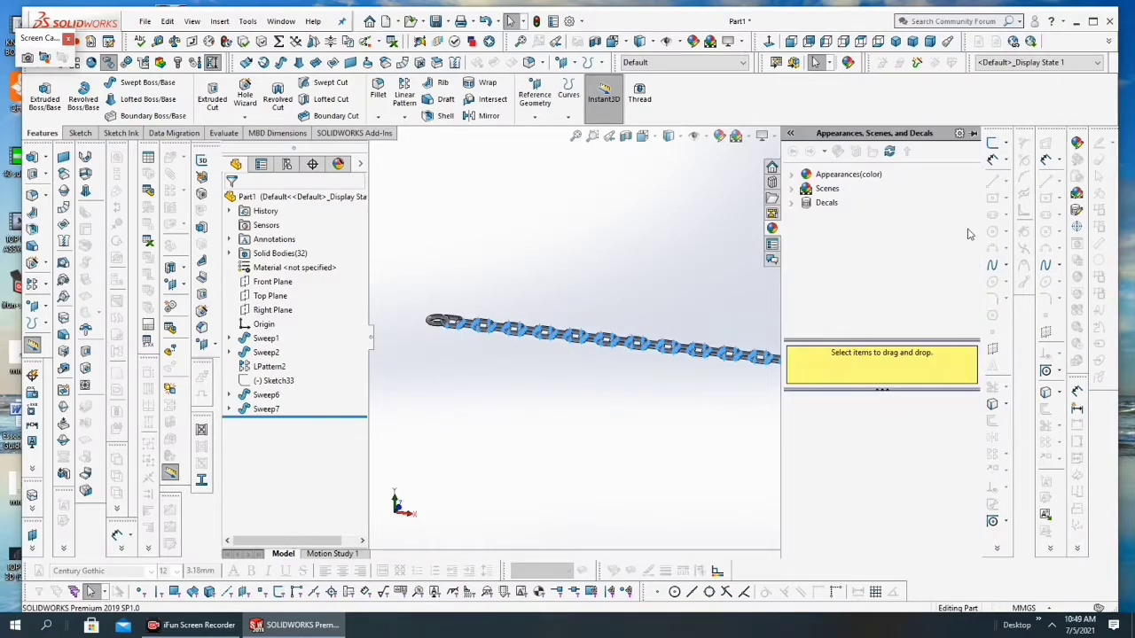
left_click(868, 180)
double_click(868, 181)
double_click(840, 202)
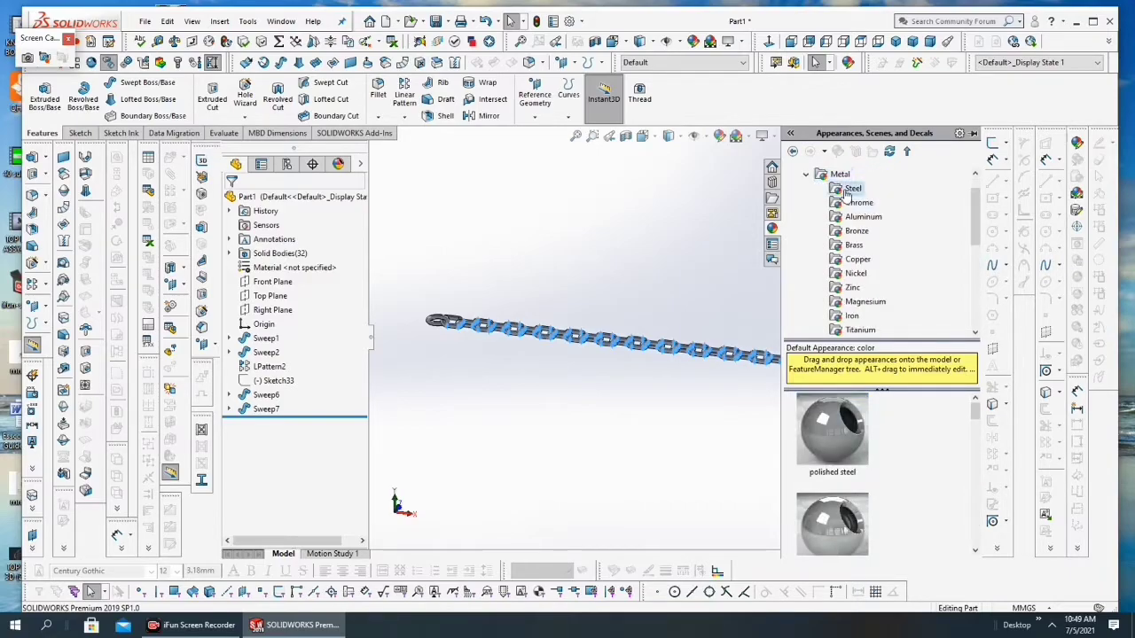
left_click_drag(834, 430, 612, 339)
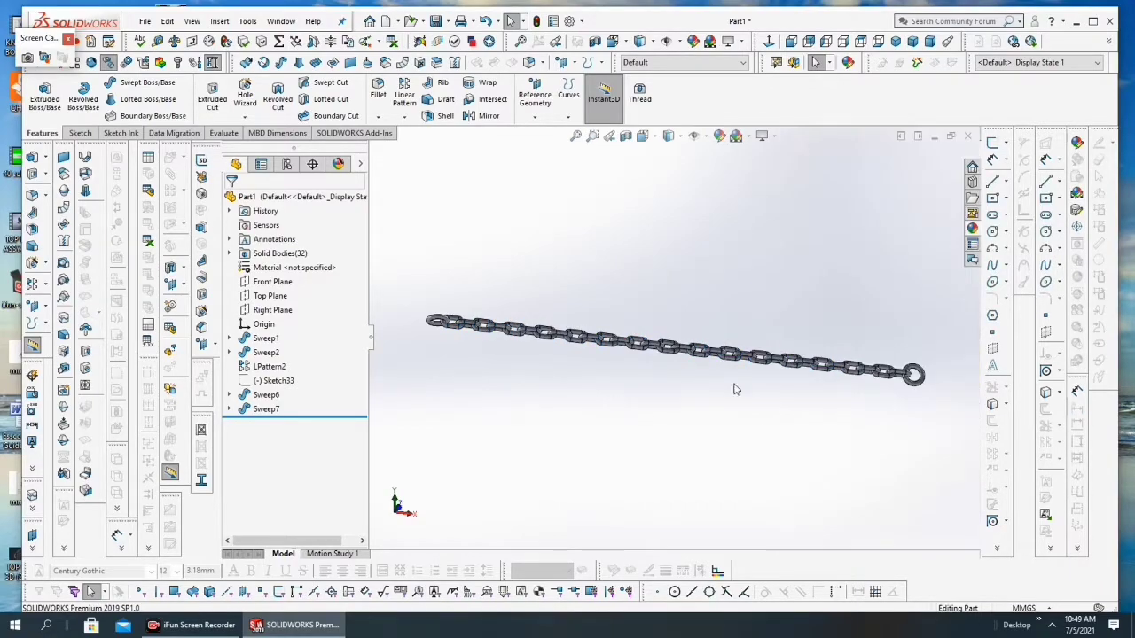
Step: Try to apply a yellow color to the chain with all of its links selected as a group
left_click_drag(944, 346, 428, 314)
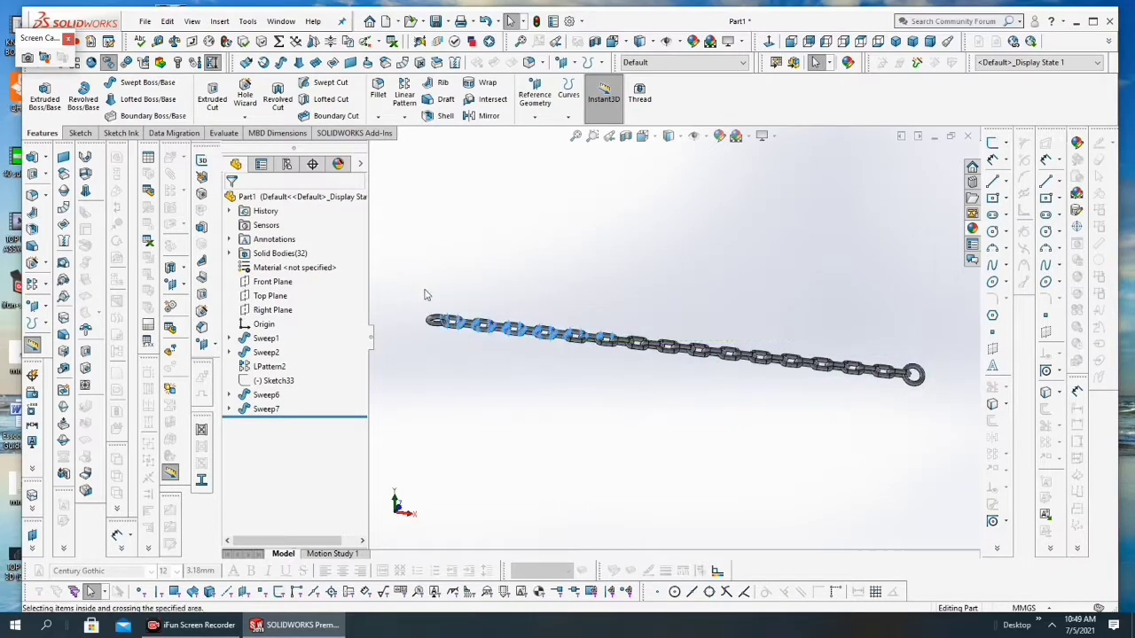
left_click_drag(938, 216, 413, 424)
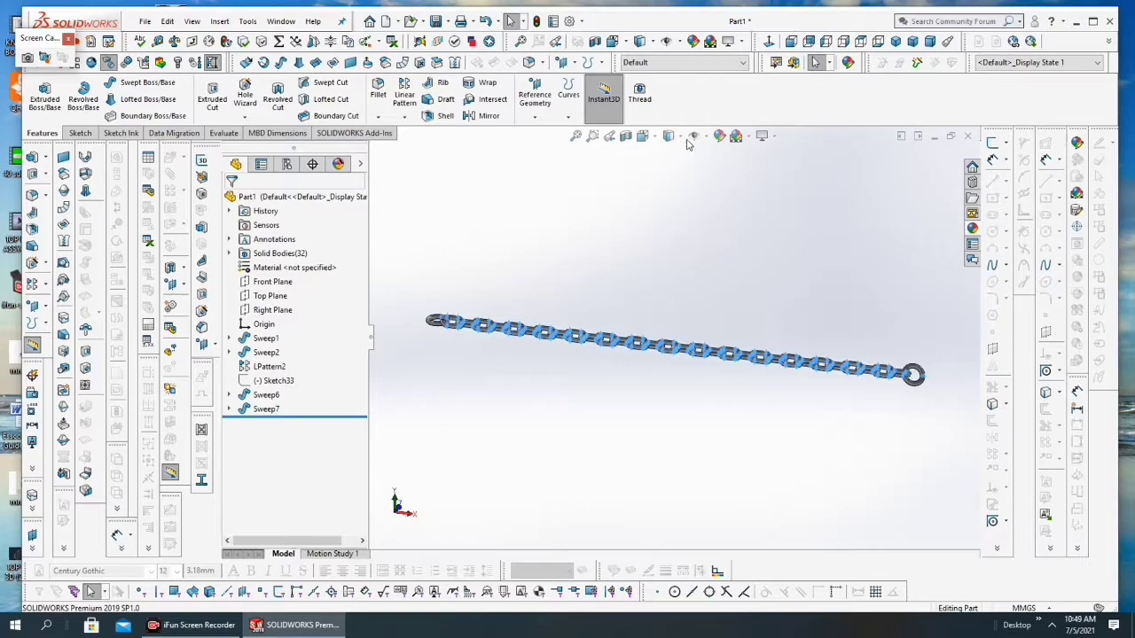
left_click(719, 136)
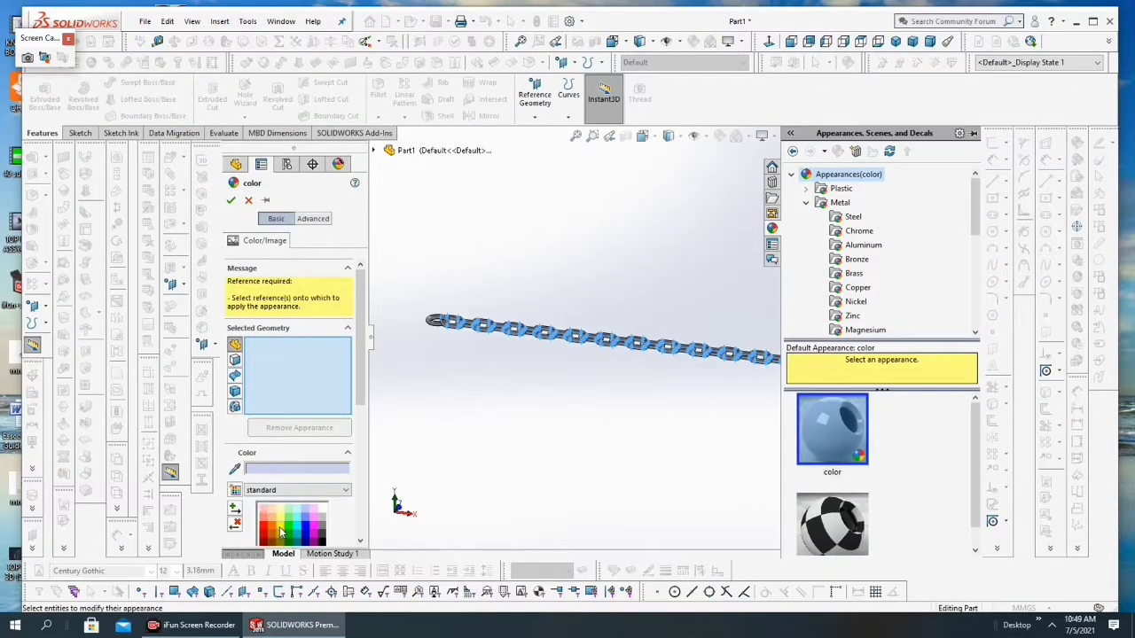
left_click(229, 202)
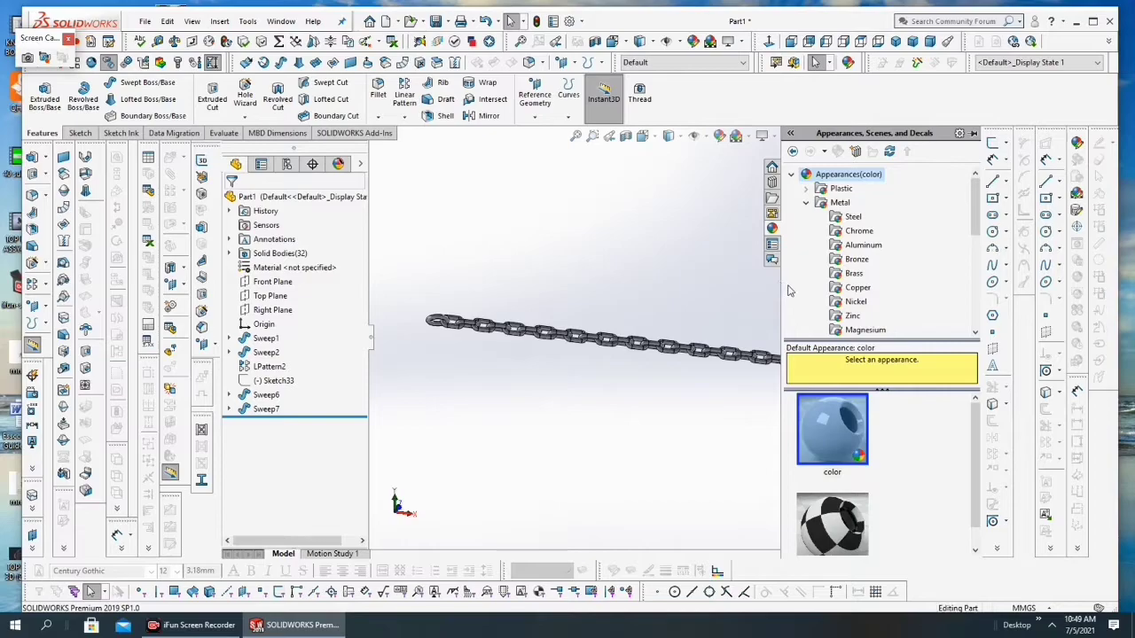
Step: Apply a yellow color appearance to the whole part
left_click_drag(782, 284, 980, 344)
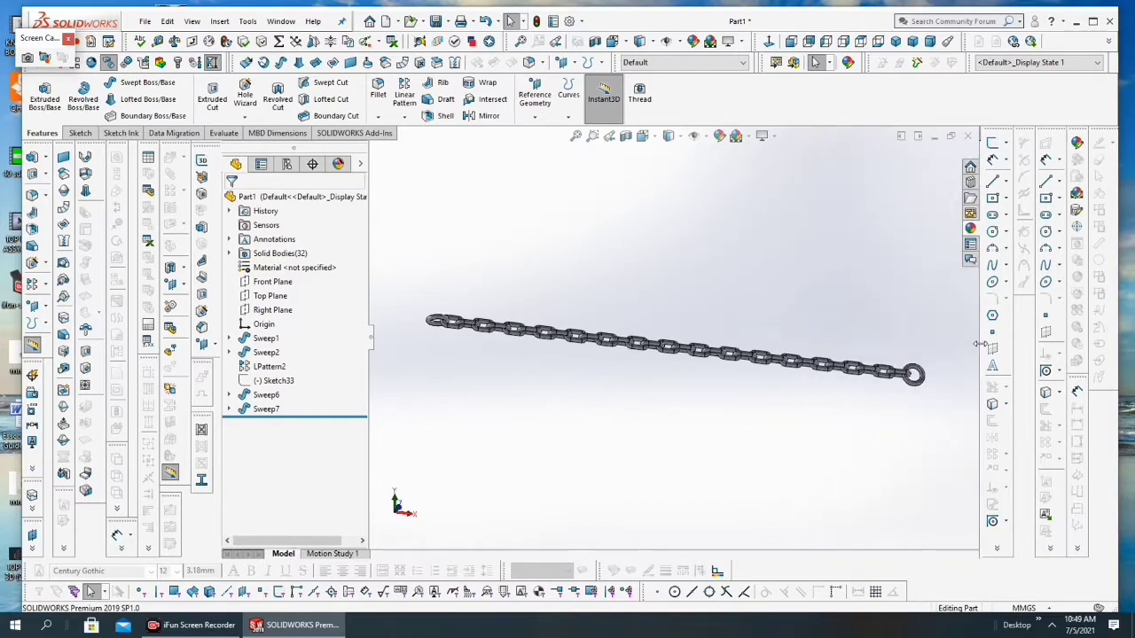
left_click(719, 136)
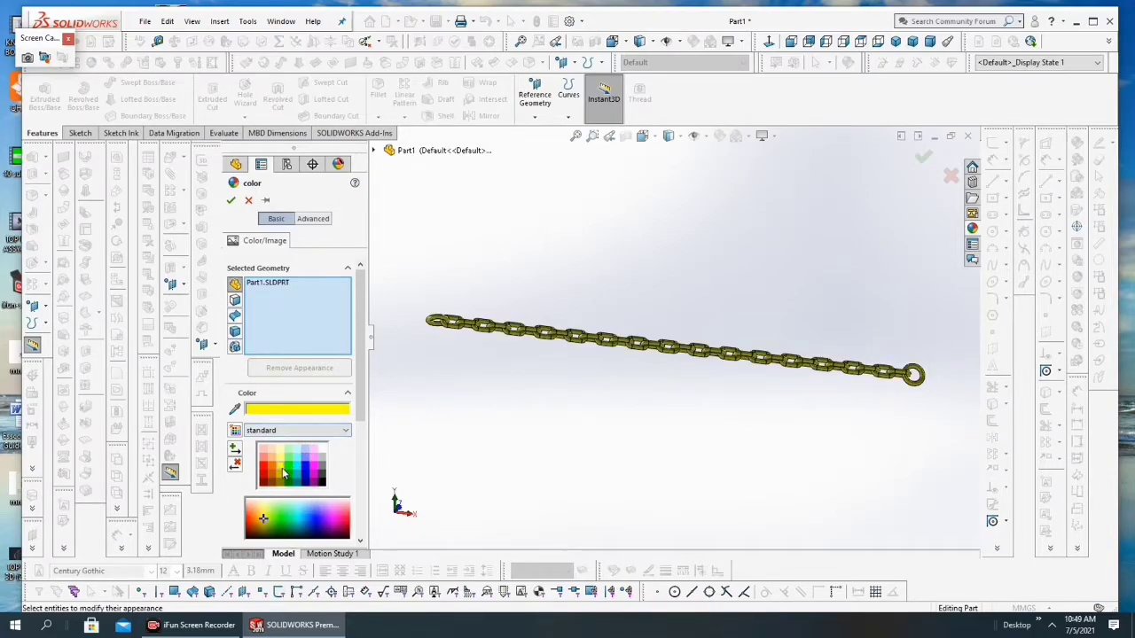
left_click(231, 201)
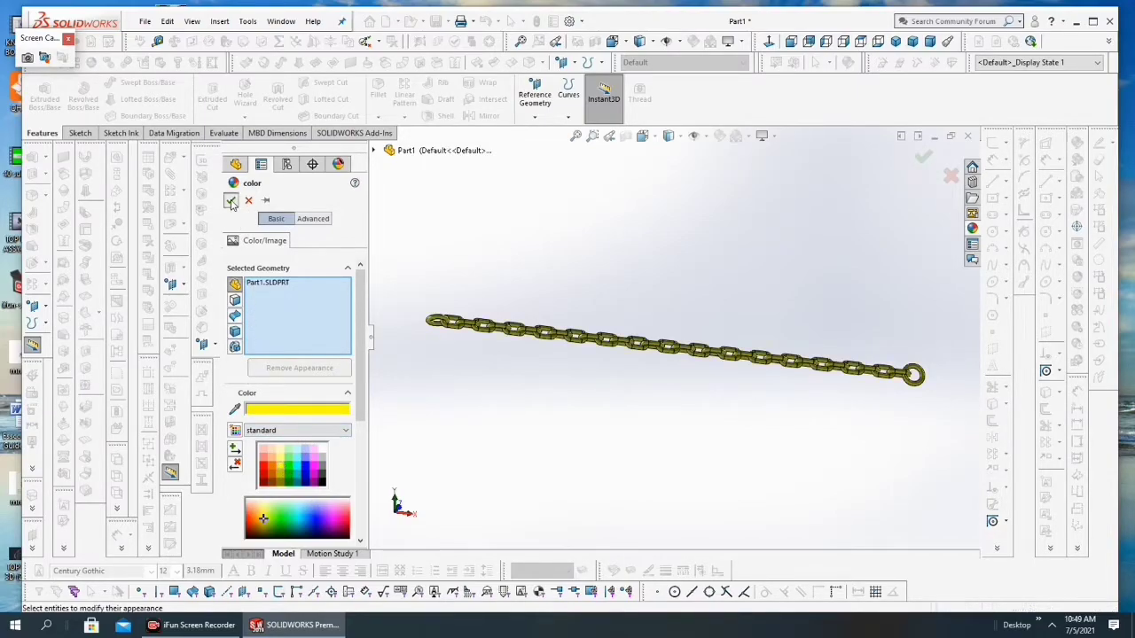
Step: Examine the yellow chain and its end rings from several zoom levels and angles
scroll(720, 359, "down", 3)
scroll(719, 358, "down", 2)
scroll(665, 364, "up", 6)
scroll(582, 329, "down", 2)
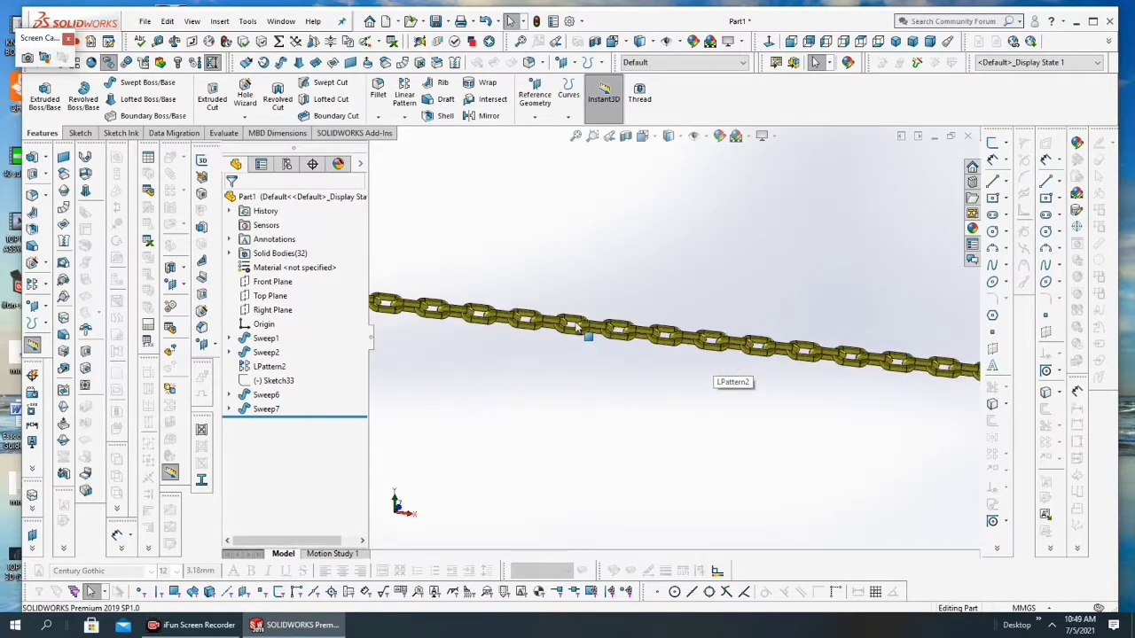
scroll(540, 319, "up", 3)
scroll(549, 323, "down", 3)
scroll(857, 366, "down", 3)
middle_click_drag(851, 365, 778, 389)
scroll(781, 394, "down", 3)
scroll(780, 397, "up", 5)
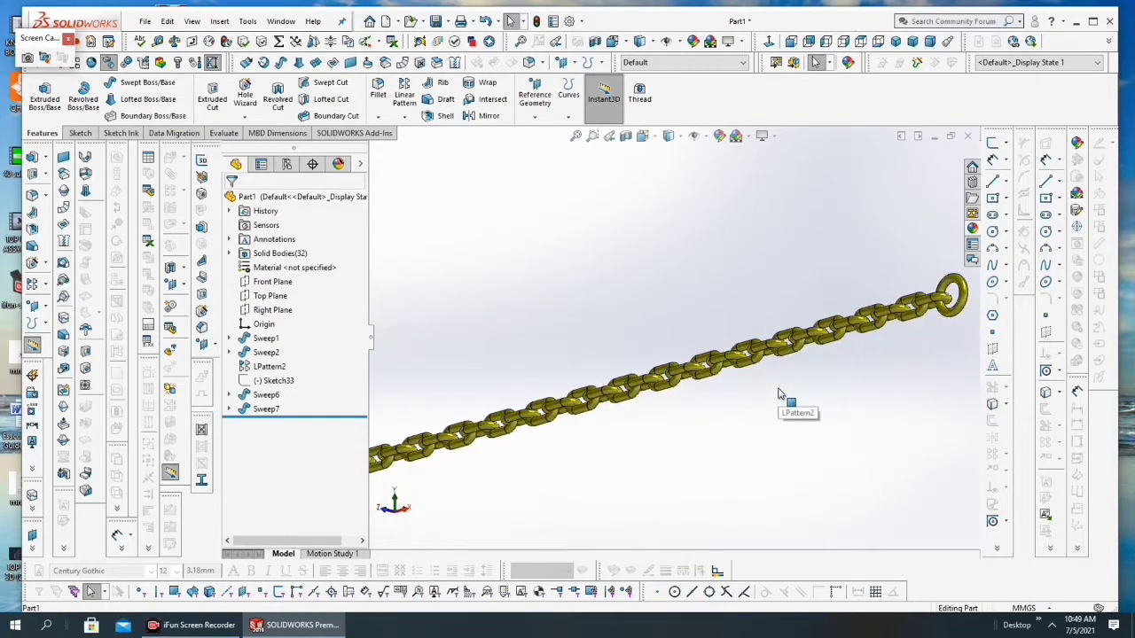
scroll(652, 384, "down", 2)
scroll(651, 385, "up", 2)
scroll(625, 376, "down", 2)
scroll(612, 380, "up", 2)
middle_click_drag(598, 385, 600, 449)
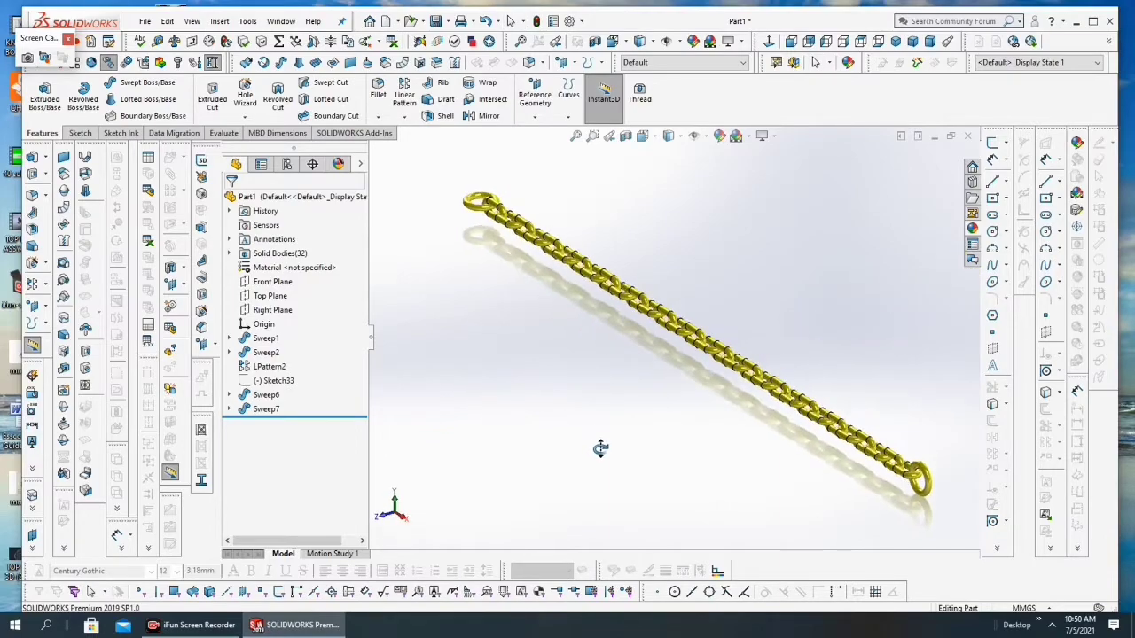
scroll(735, 361, "down", 3)
scroll(741, 360, "up", 1)
scroll(743, 359, "up", 2)
middle_click_drag(748, 358, 801, 358)
scroll(774, 356, "down", 2)
scroll(768, 348, "up", 3)
scroll(767, 349, "down", 1)
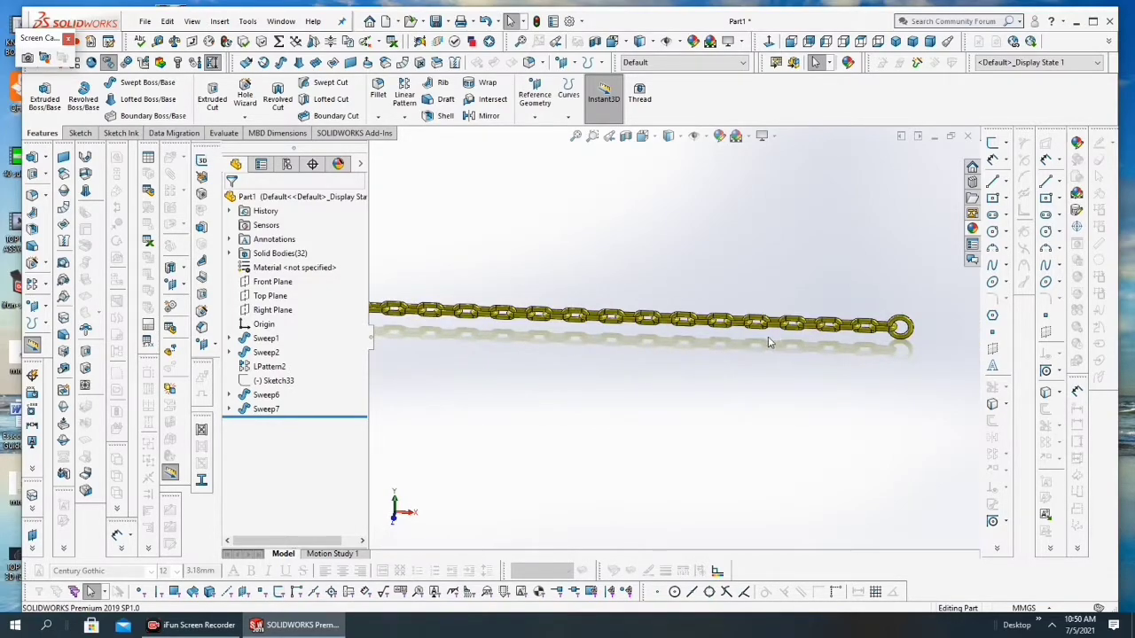
scroll(725, 358, "up", 1)
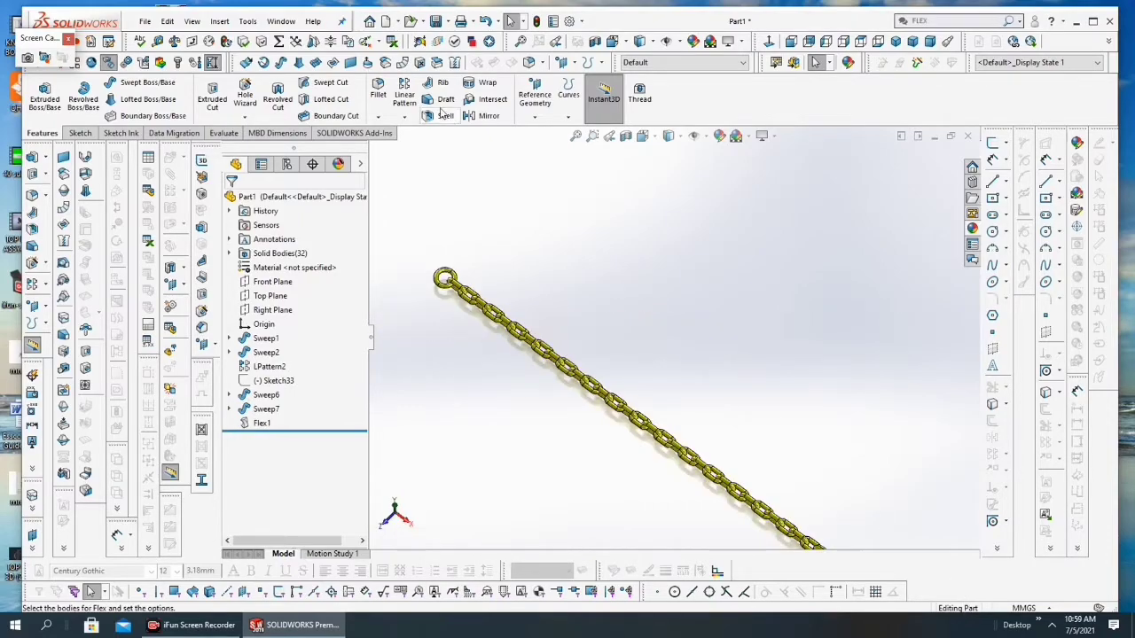
Step: Start a Flex feature with bending and choose the rings at both ends of the chain as bodies
left_click(227, 23)
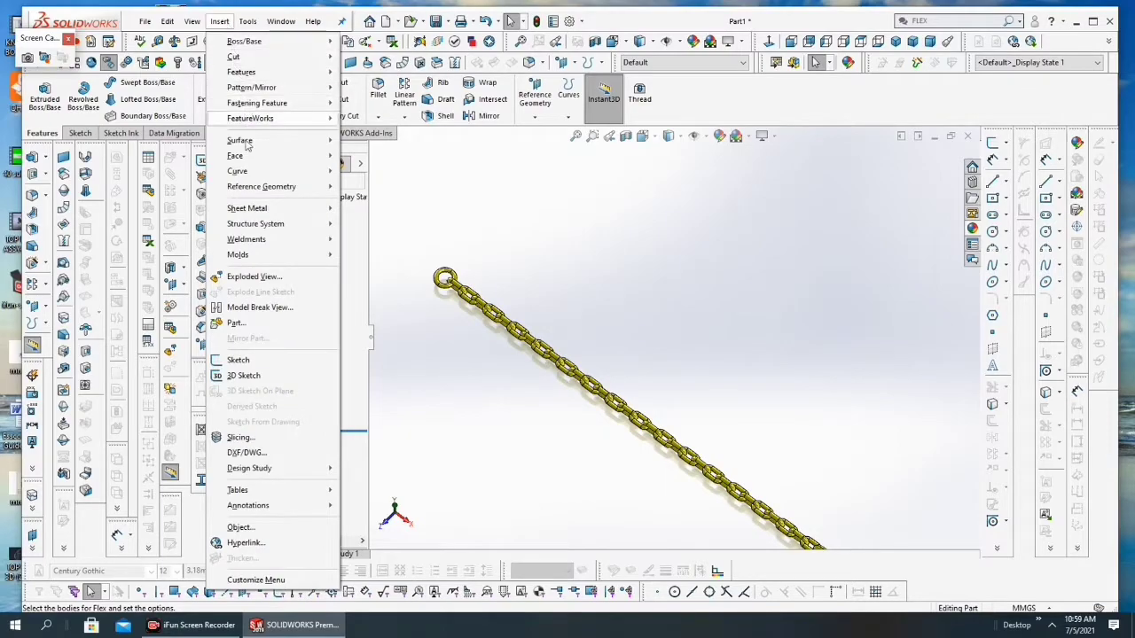
mouse_move(237, 71)
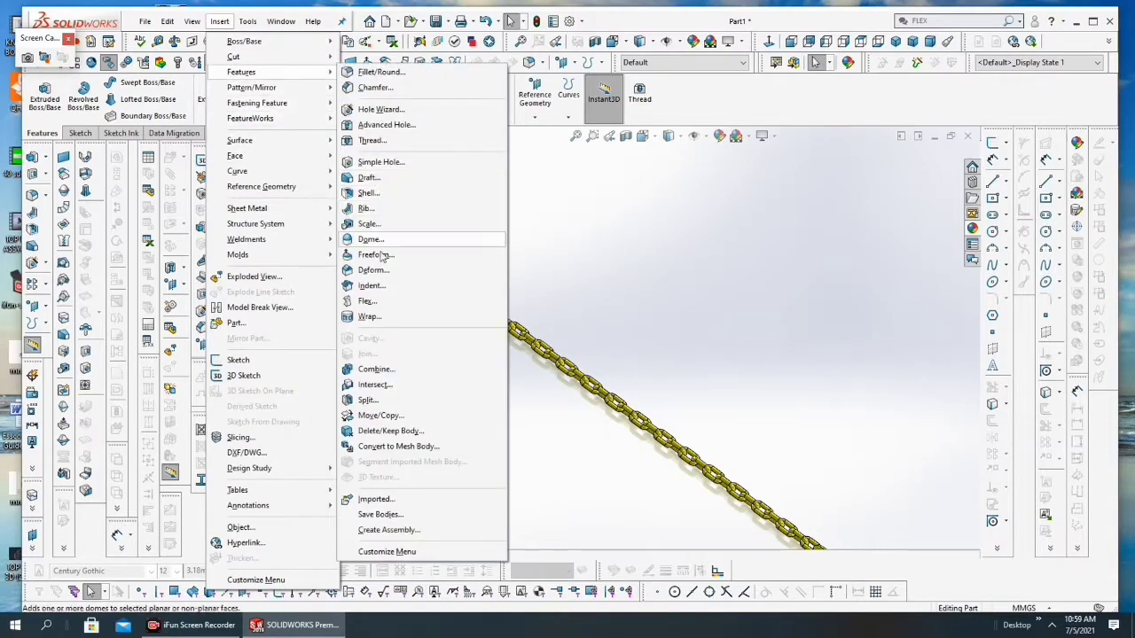
left_click(366, 302)
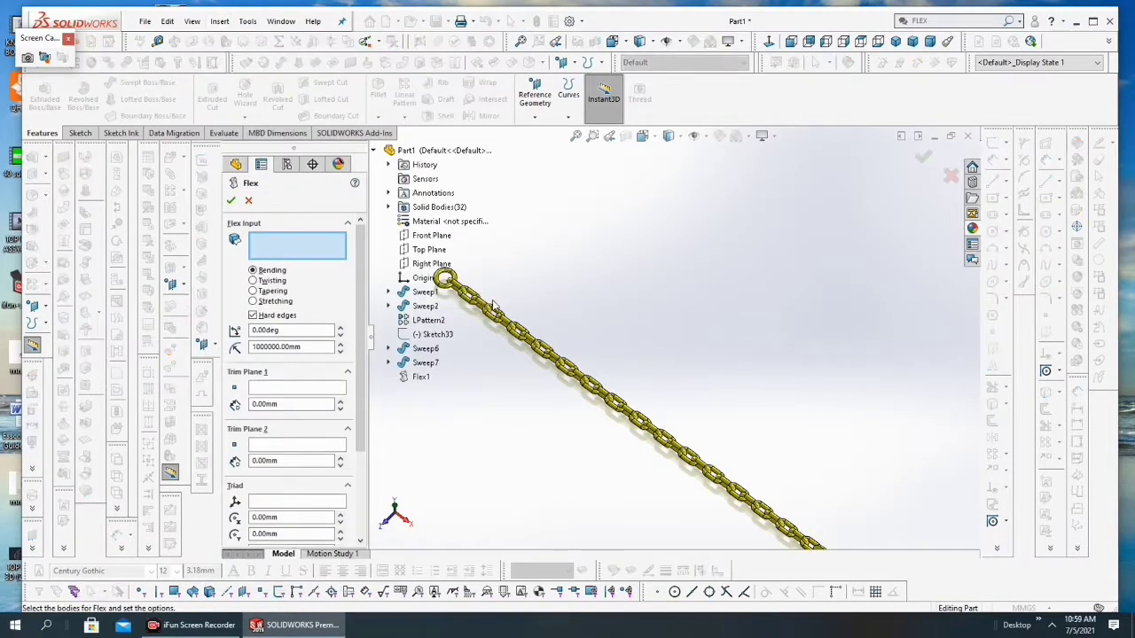
scroll(600, 356, "down", 2)
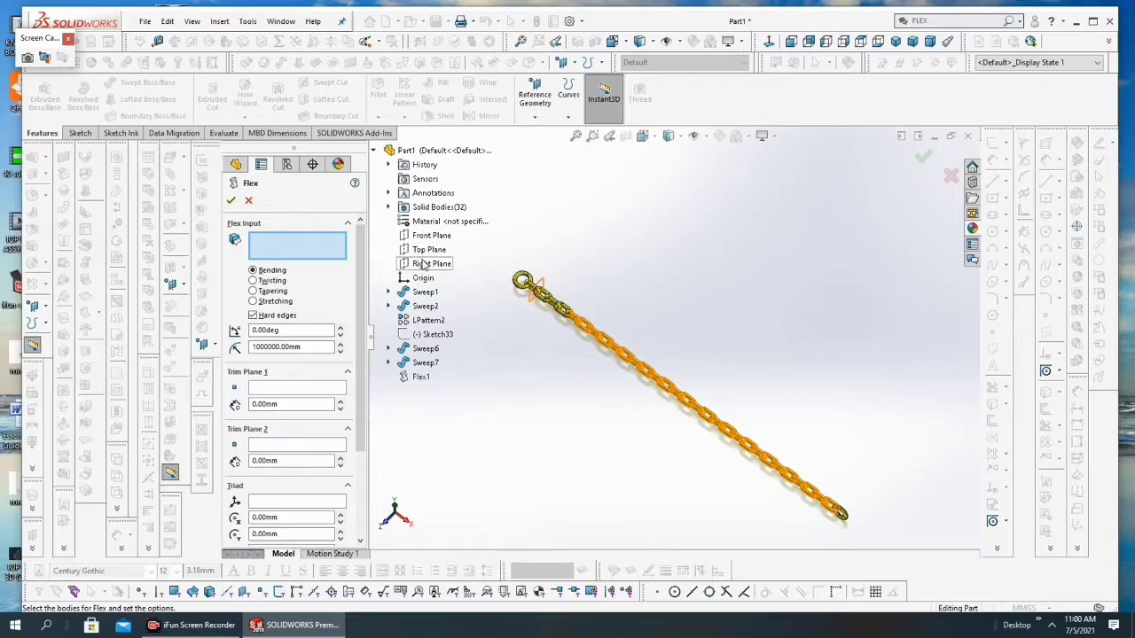
left_click(709, 397)
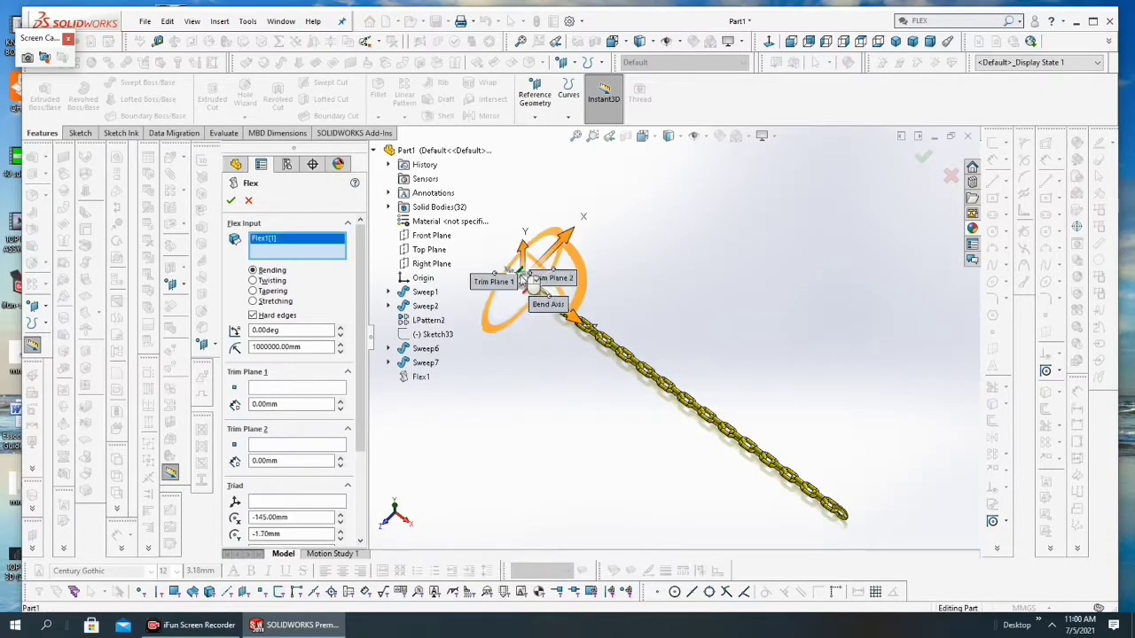
left_click(852, 532)
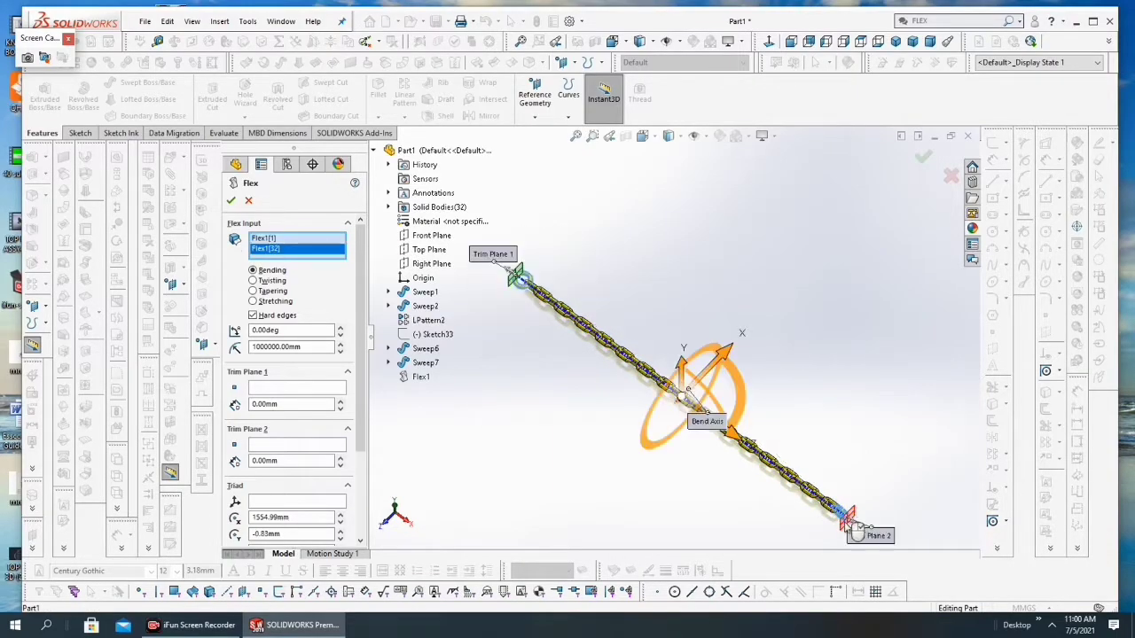
Step: Add the links following the first end ring, bodies Flex1[2] to Flex1[7], to the Flex input
scroll(638, 344, "down", 1)
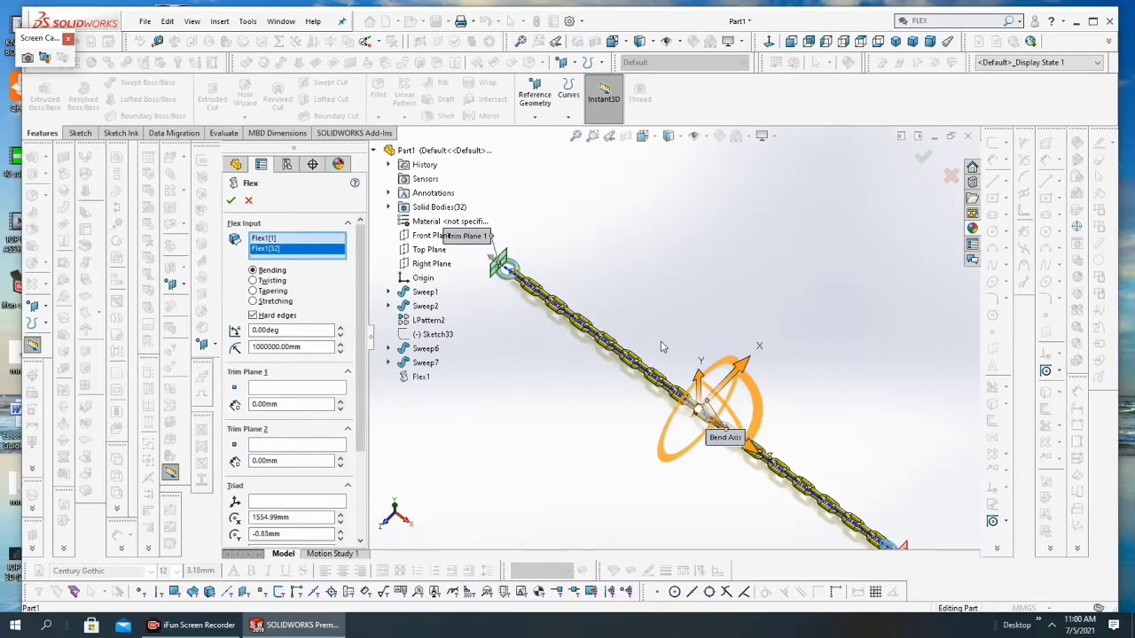
scroll(625, 334, "up", 1)
scroll(532, 282, "down", 1)
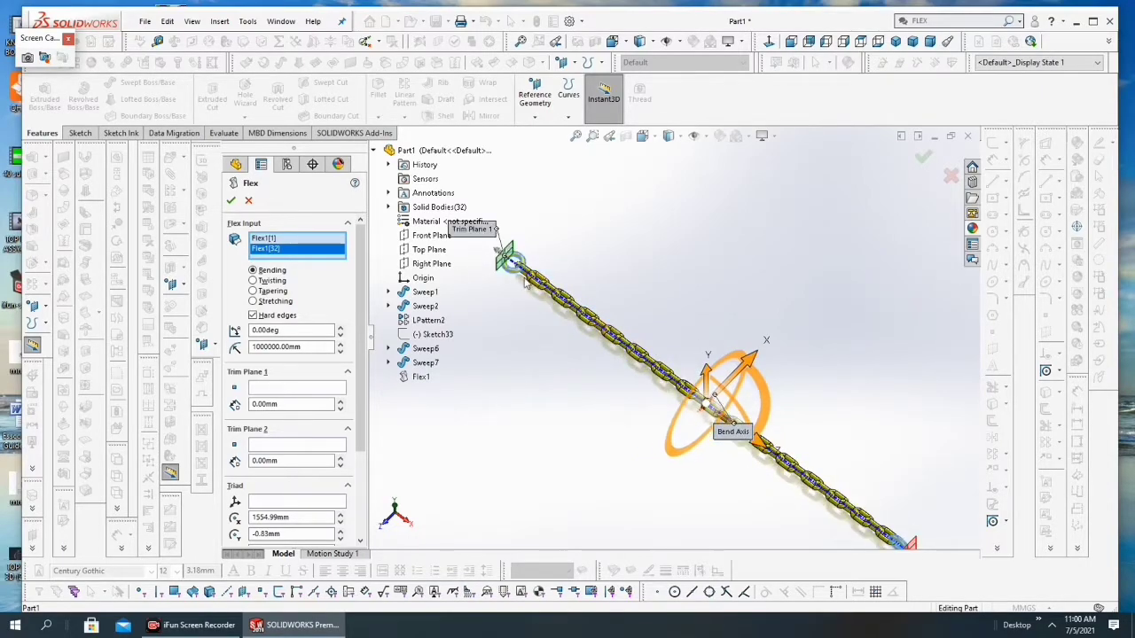
scroll(592, 306, "down", 2)
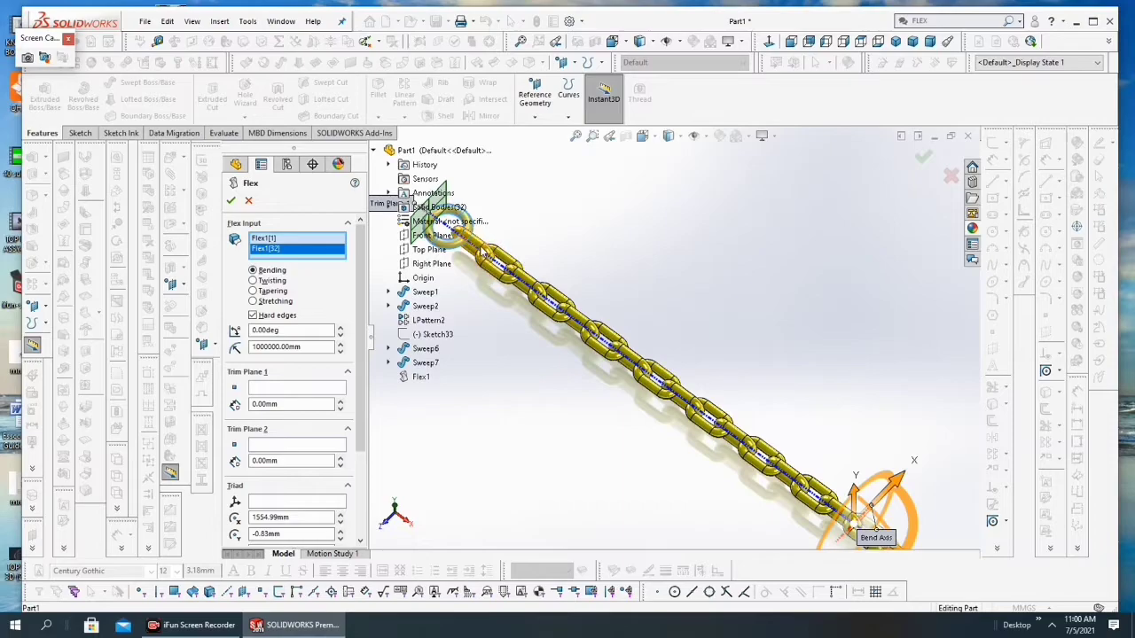
left_click(480, 246)
left_click(502, 278)
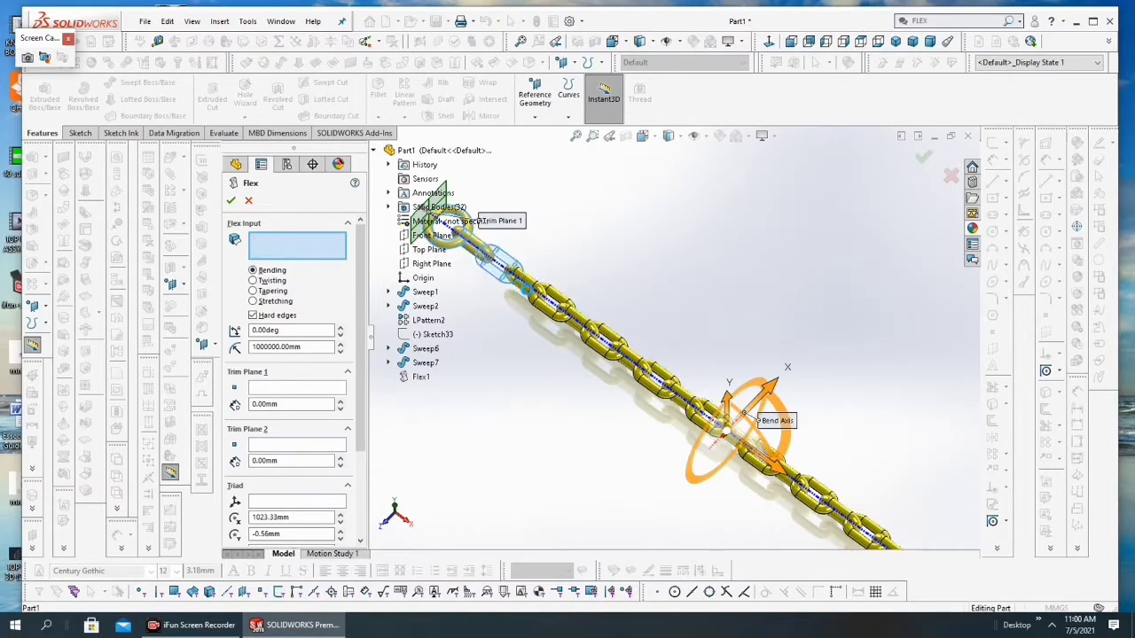
left_click(543, 289)
left_click(563, 313)
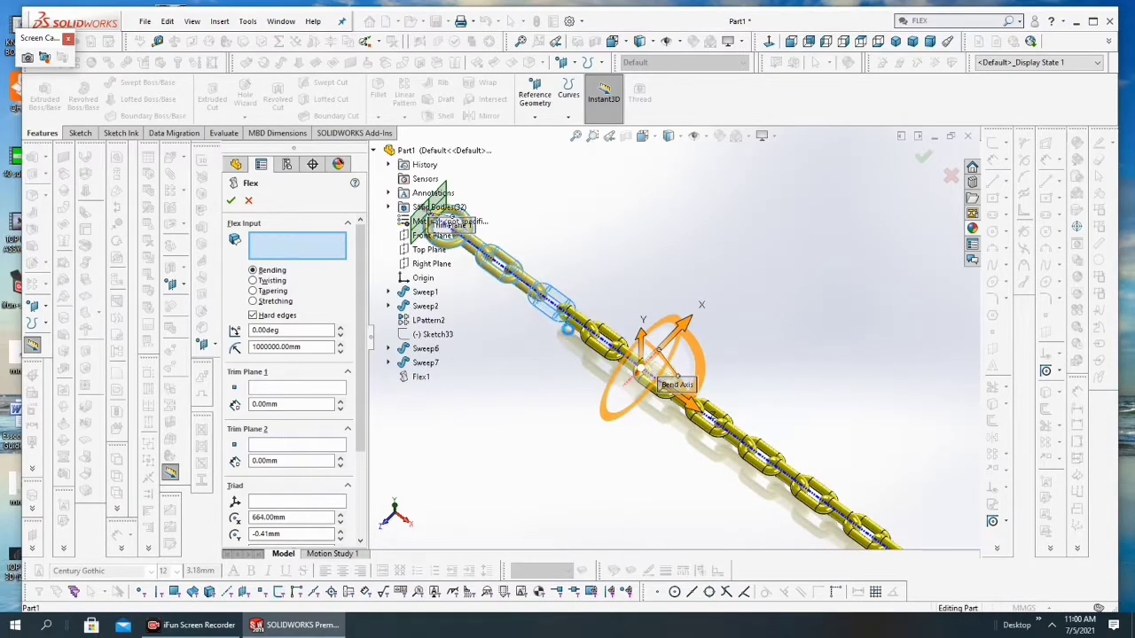
left_click(584, 326)
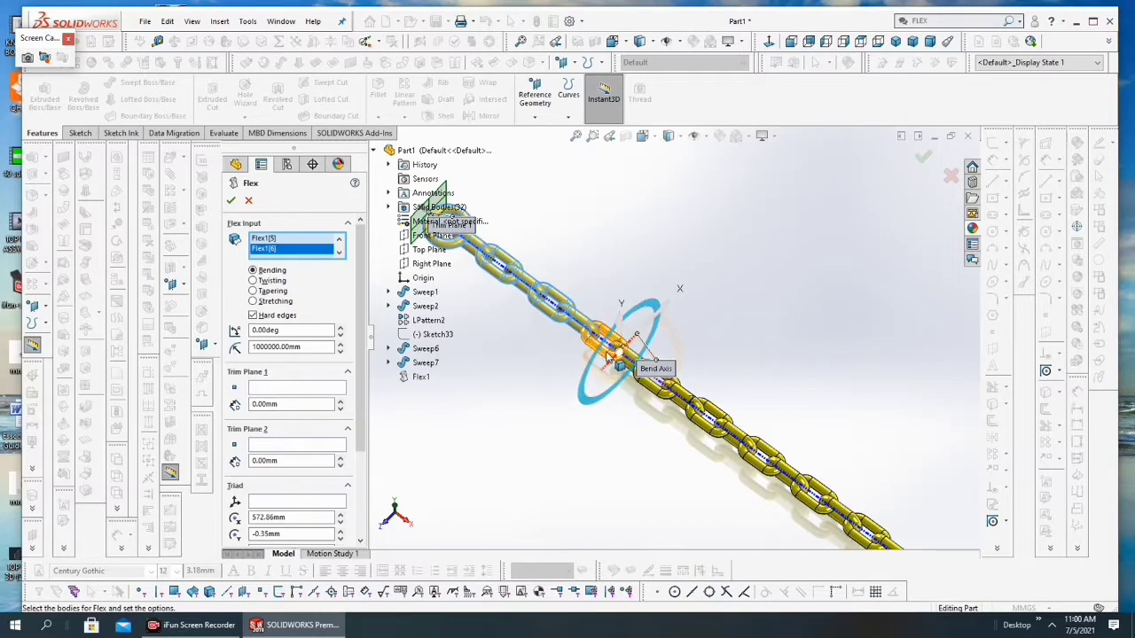
left_click(609, 353)
Step: Extend the Flex input along the chain with the next four links, Flex1[8] to Flex1[11]
scroll(640, 370, "down", 3)
scroll(635, 340, "down", 1)
left_click(632, 318)
left_click(676, 397)
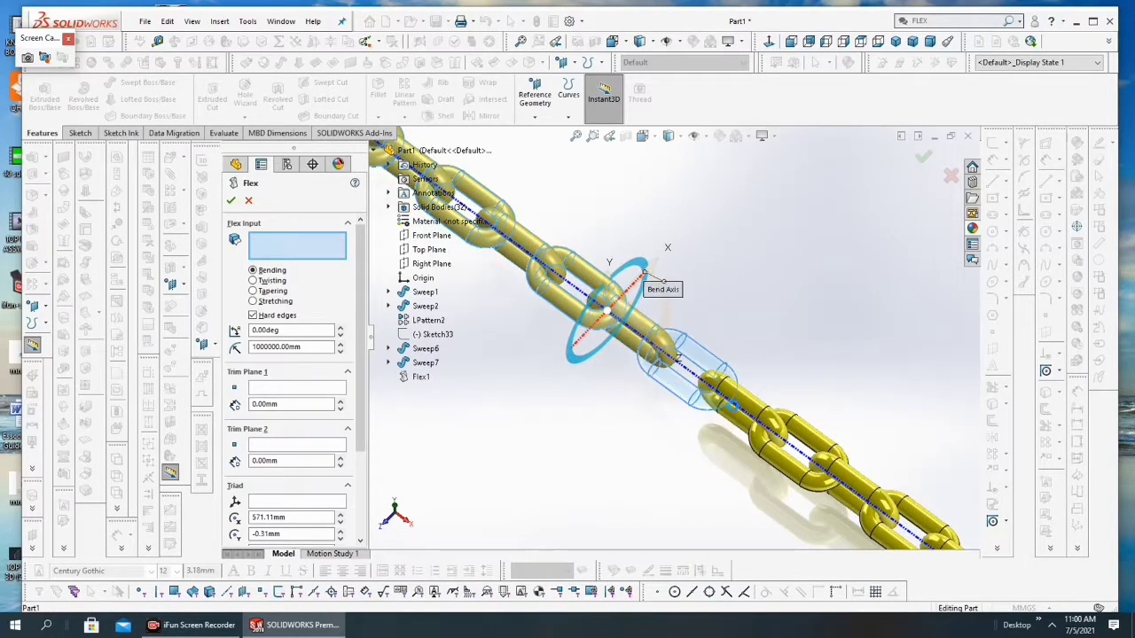
left_click(756, 414)
left_click(797, 468)
Step: Include the links in the middle of the chain, Flex1[12] to Flex1[18], in the Flex input
scroll(773, 367, "up", 5)
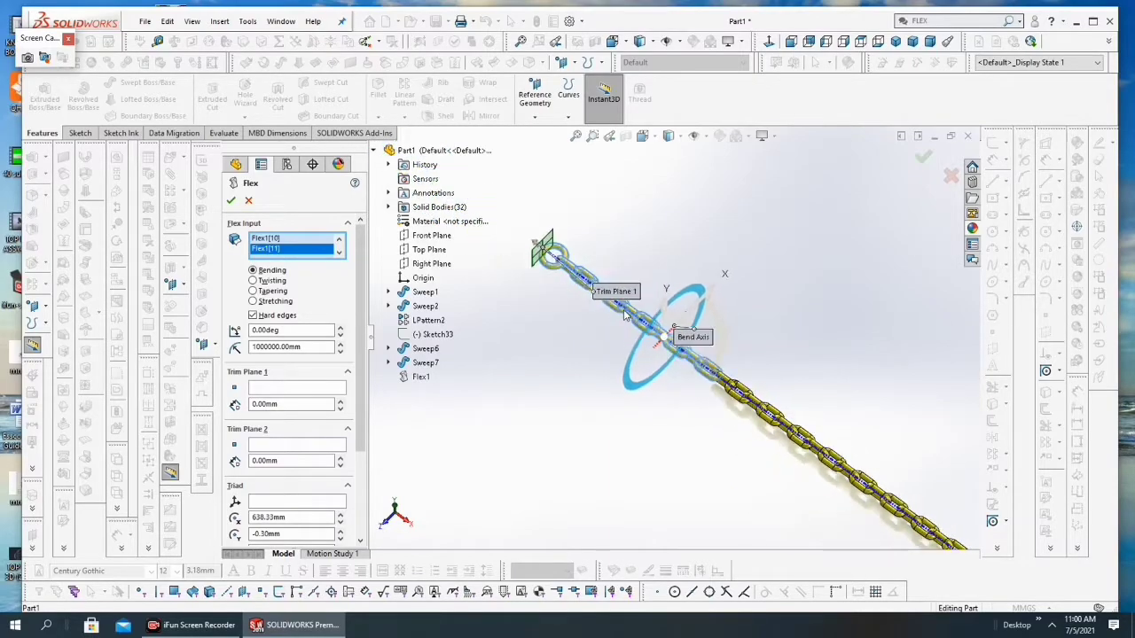
scroll(772, 367, "down", 6)
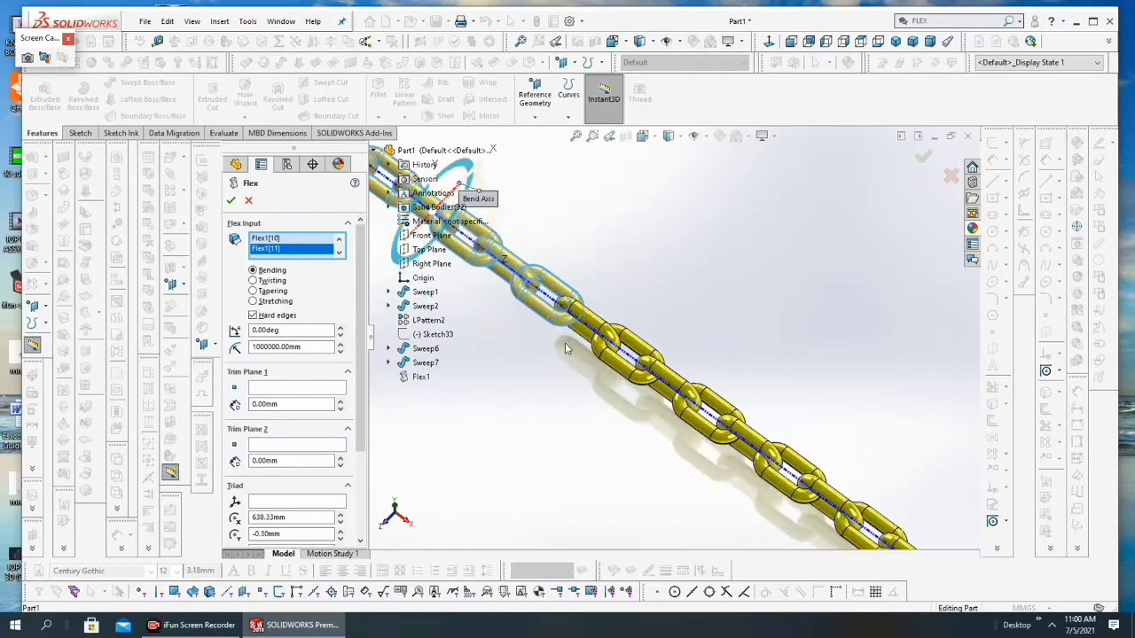
left_click(595, 326)
left_click(631, 376)
left_click(681, 387)
left_click(717, 431)
left_click(747, 447)
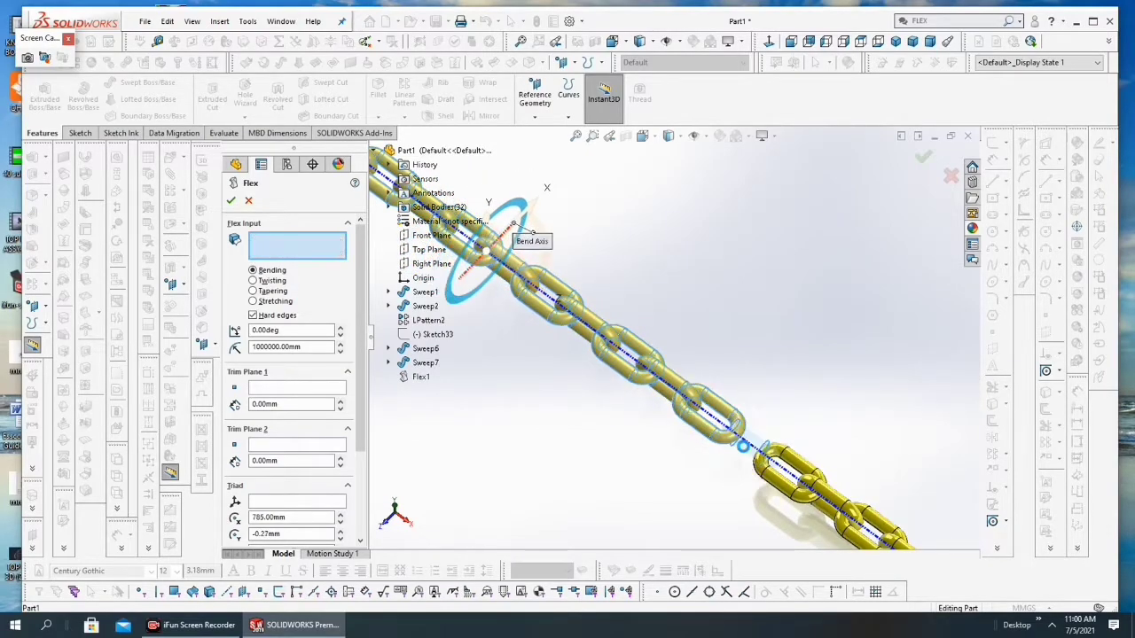
left_click(787, 489)
left_click(824, 507)
Step: Extend the Flex input with the links beyond the chain's middle, bodies Flex1[19] to Flex1[25]
scroll(717, 352, "up", 6)
scroll(717, 350, "down", 6)
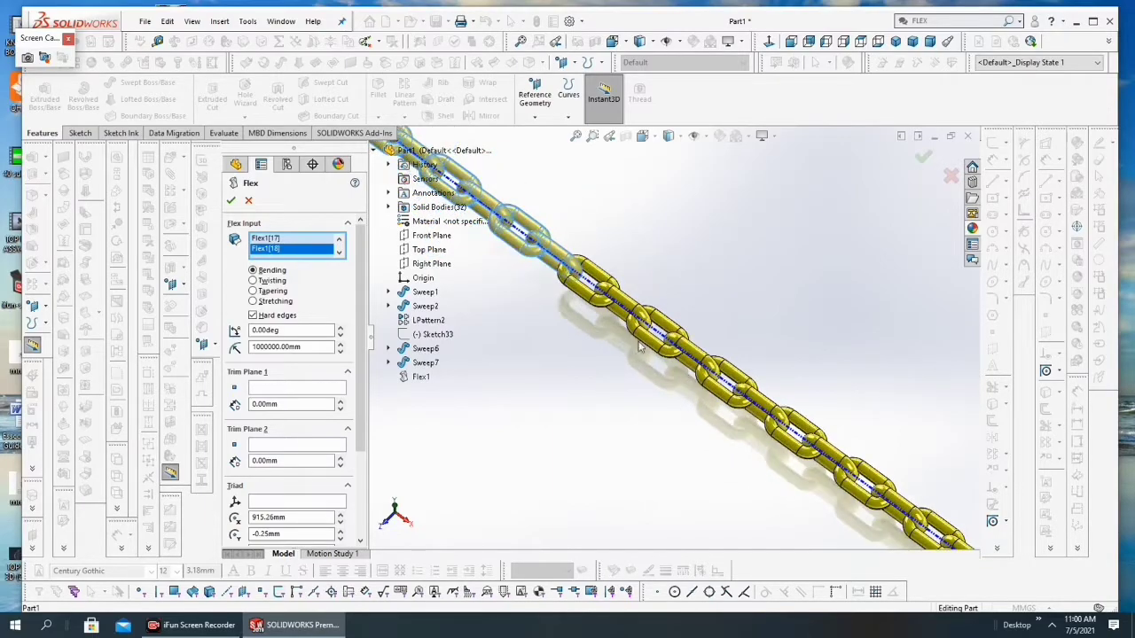
left_click(583, 293)
left_click(626, 303)
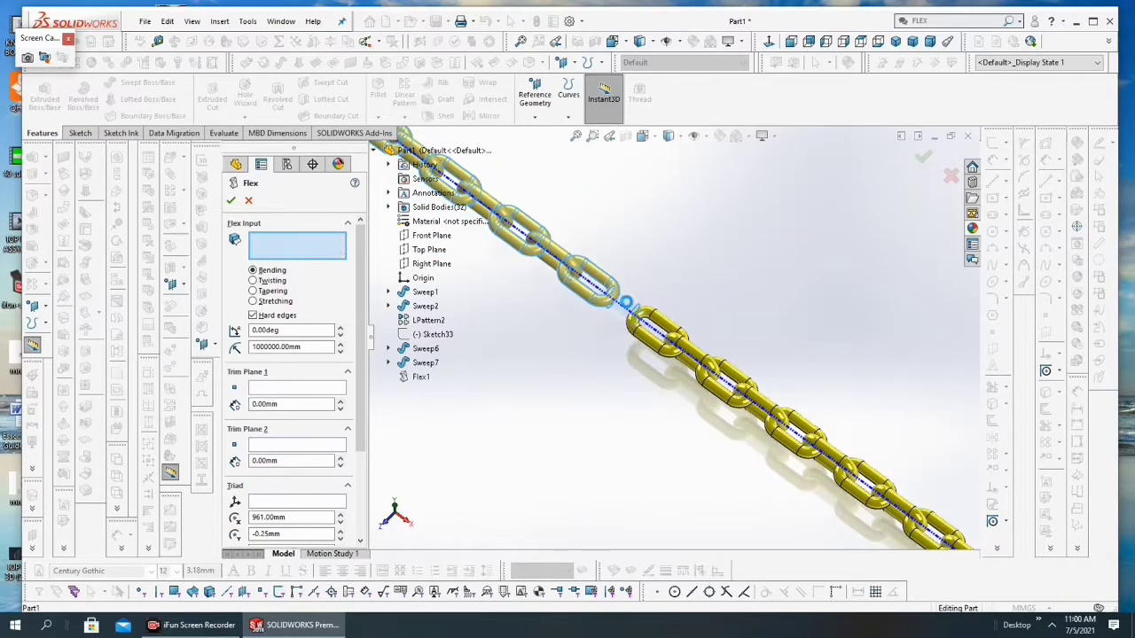
left_click(720, 367)
left_click(750, 388)
left_click(801, 417)
Step: Add the remaining links up to the second end ring, Flex1[26] to Flex1[31], to the Flex input
scroll(783, 375, "up", 3)
scroll(837, 470, "down", 3)
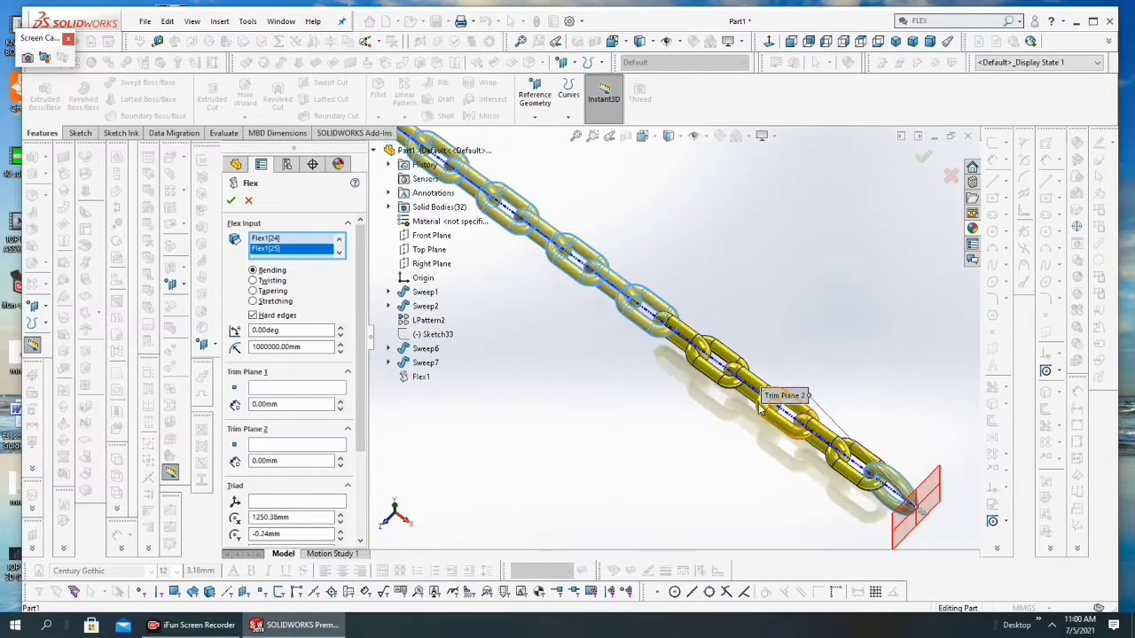
left_click(706, 361)
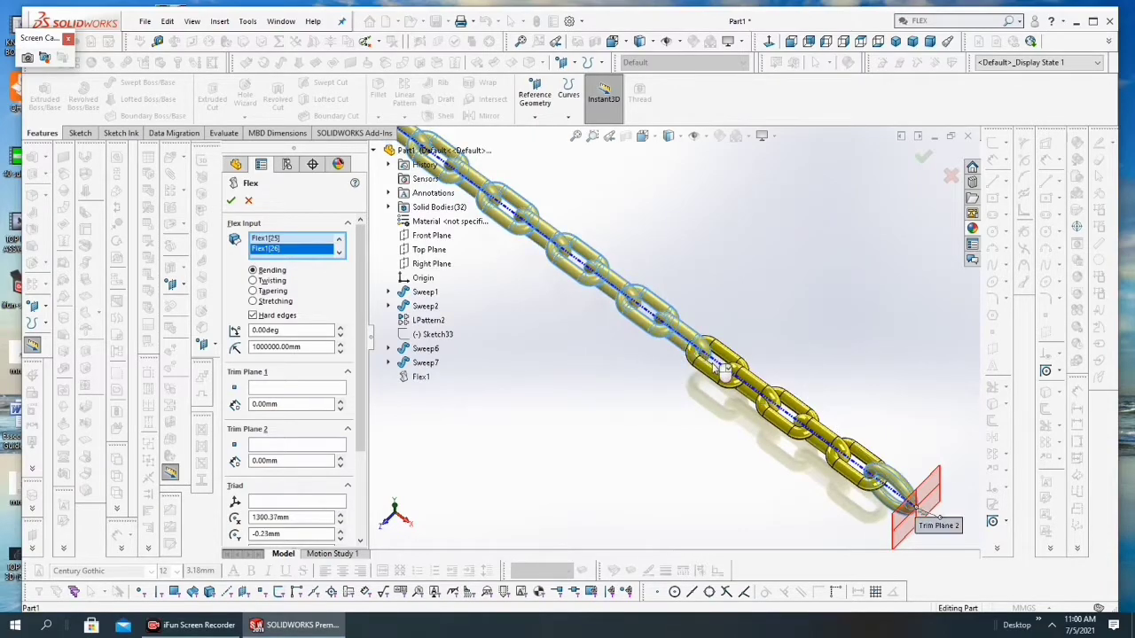
left_click(792, 406)
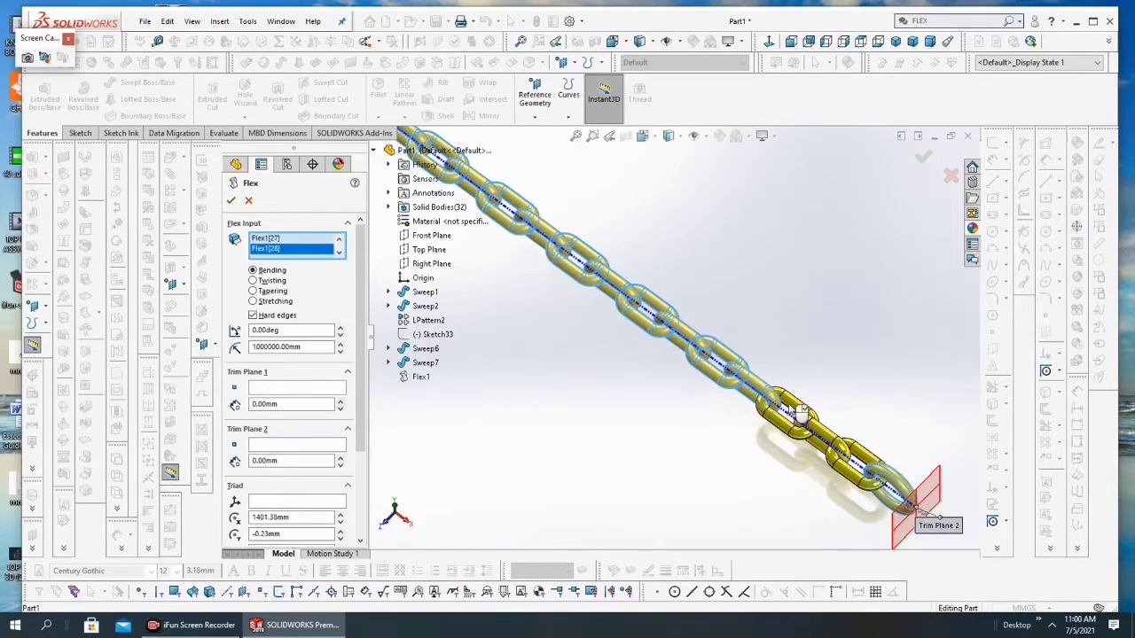
left_click(826, 432)
left_click(861, 447)
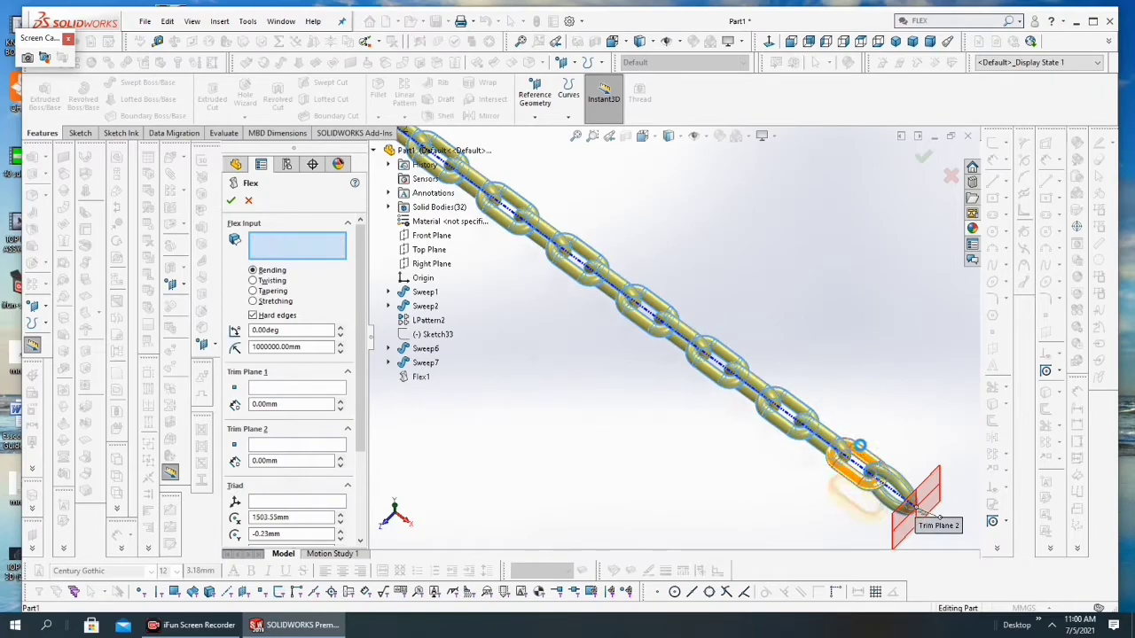
Step: Turn off hard edges for the bending Flex of the whole chain
scroll(881, 469, "up", 9)
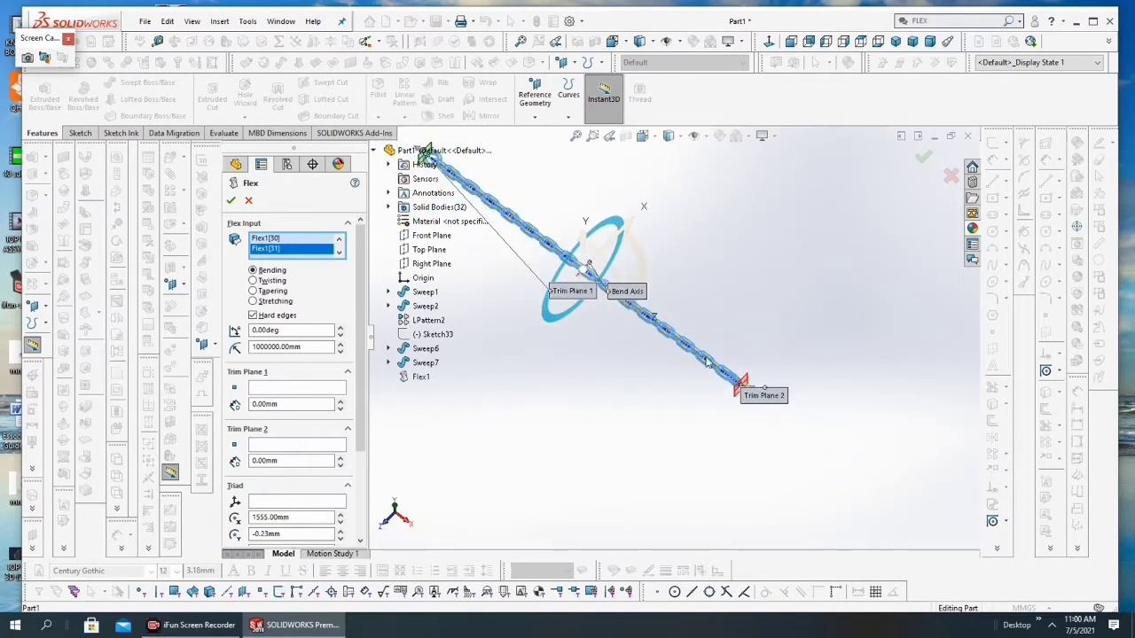
scroll(551, 211, "down", 5)
scroll(604, 250, "up", 4)
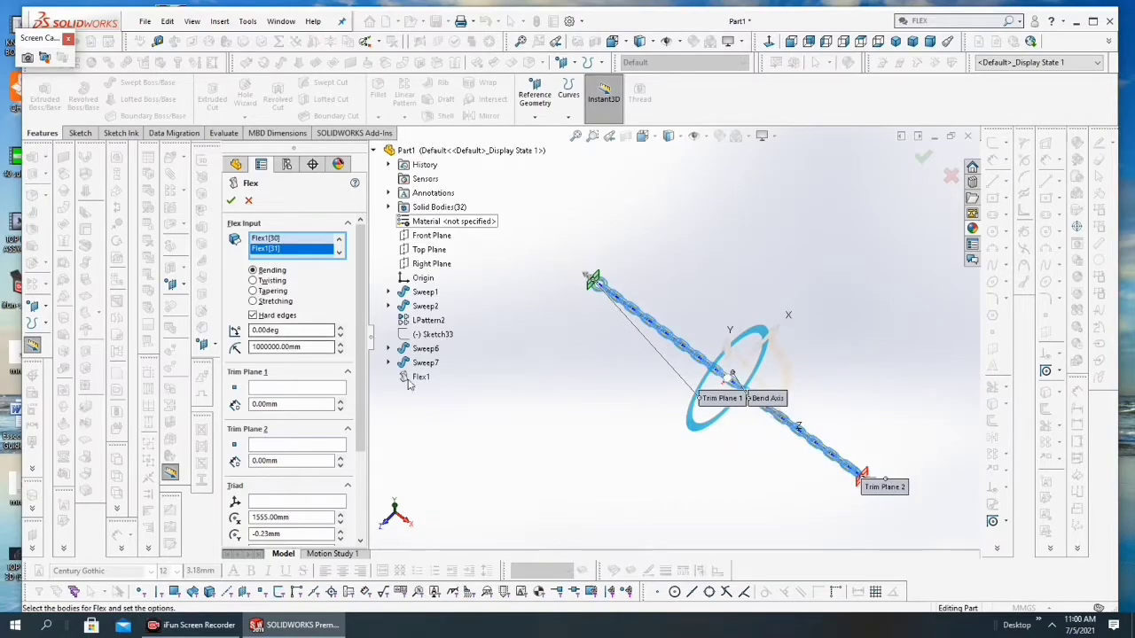
scroll(669, 339, "up", 2)
scroll(595, 370, "down", 2)
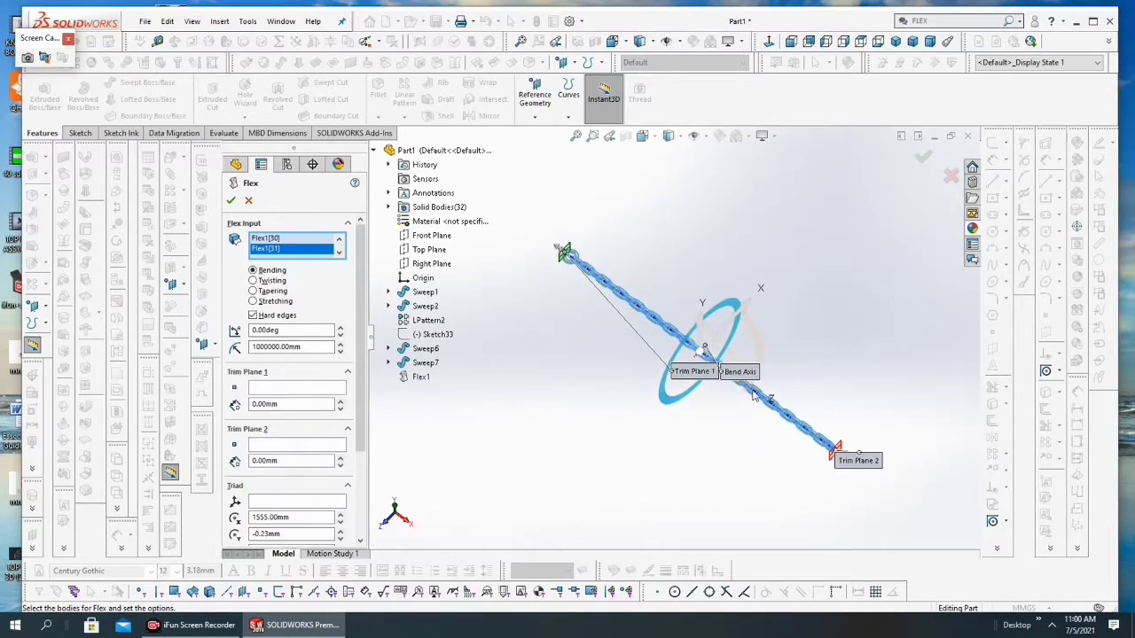
left_click(253, 317)
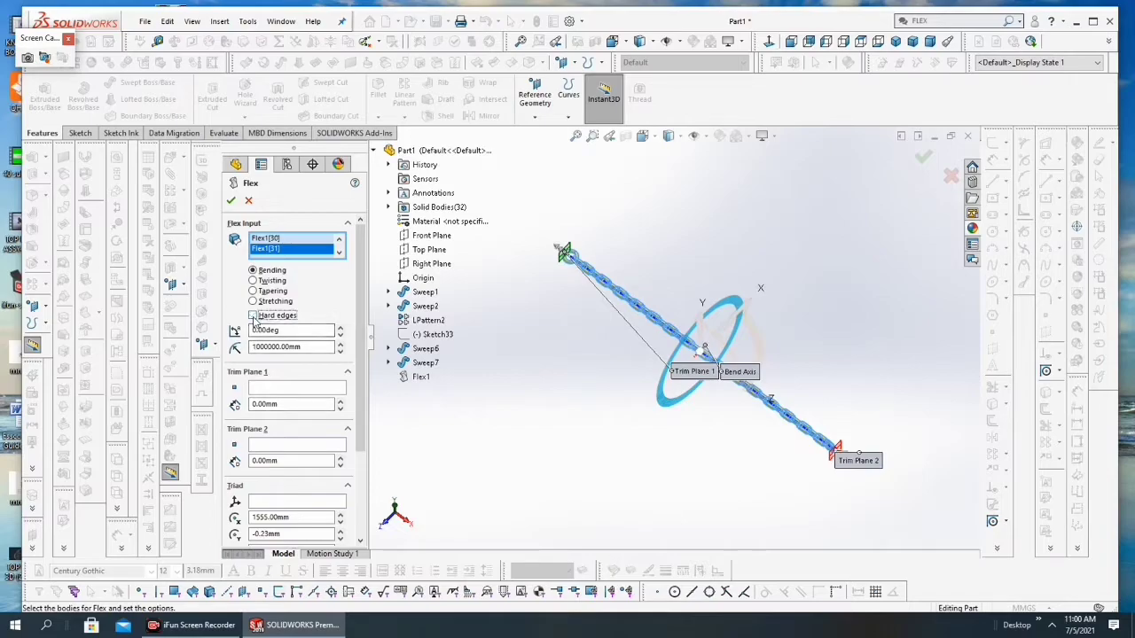
Step: Raise the Flex bend angle gradually to 41 degrees
left_click(340, 329)
left_click(341, 329)
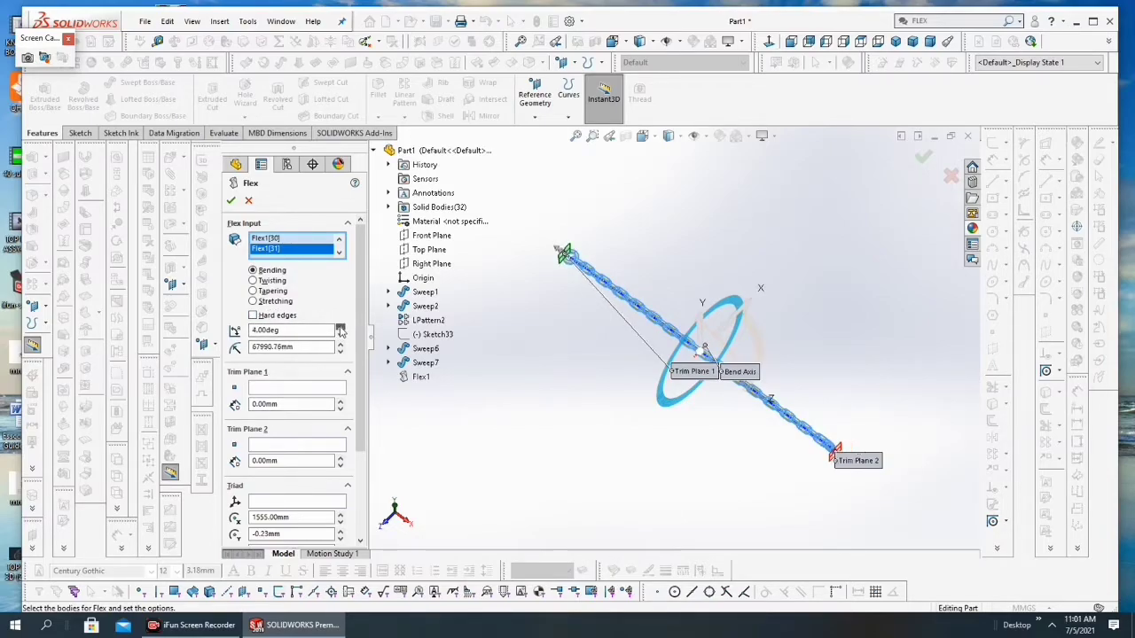
left_click(340, 330)
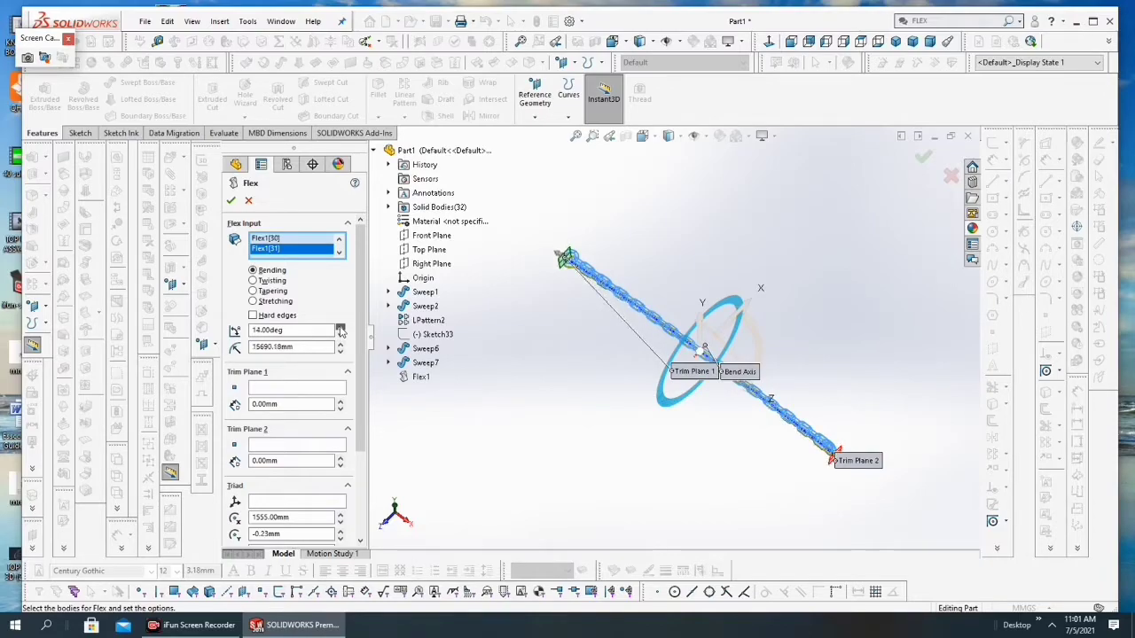
left_click(340, 329)
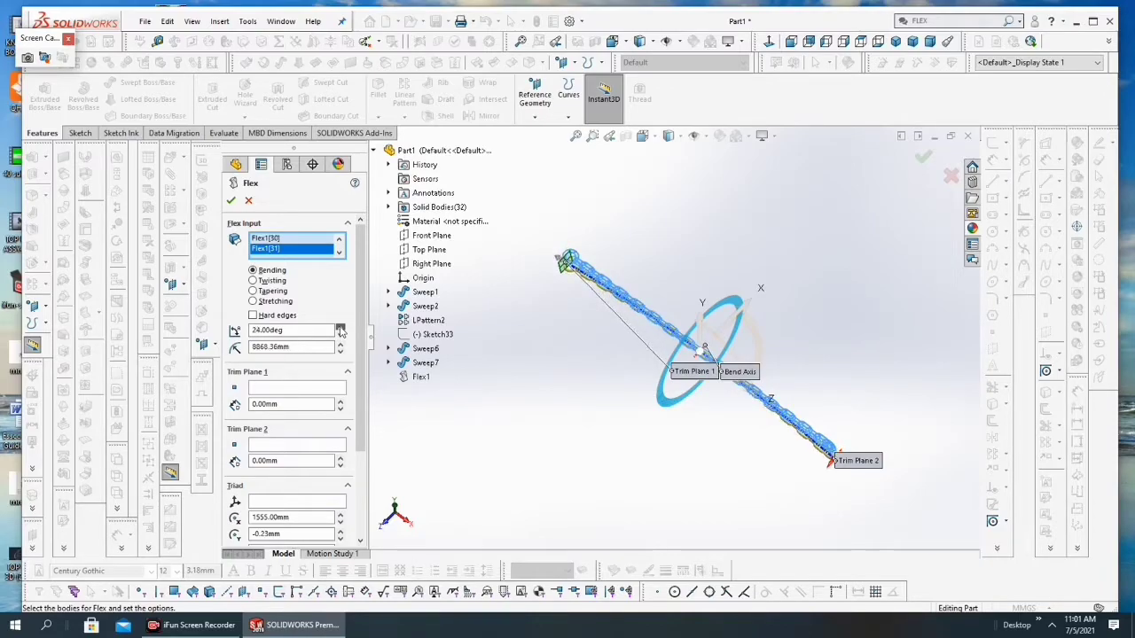
left_click(340, 330)
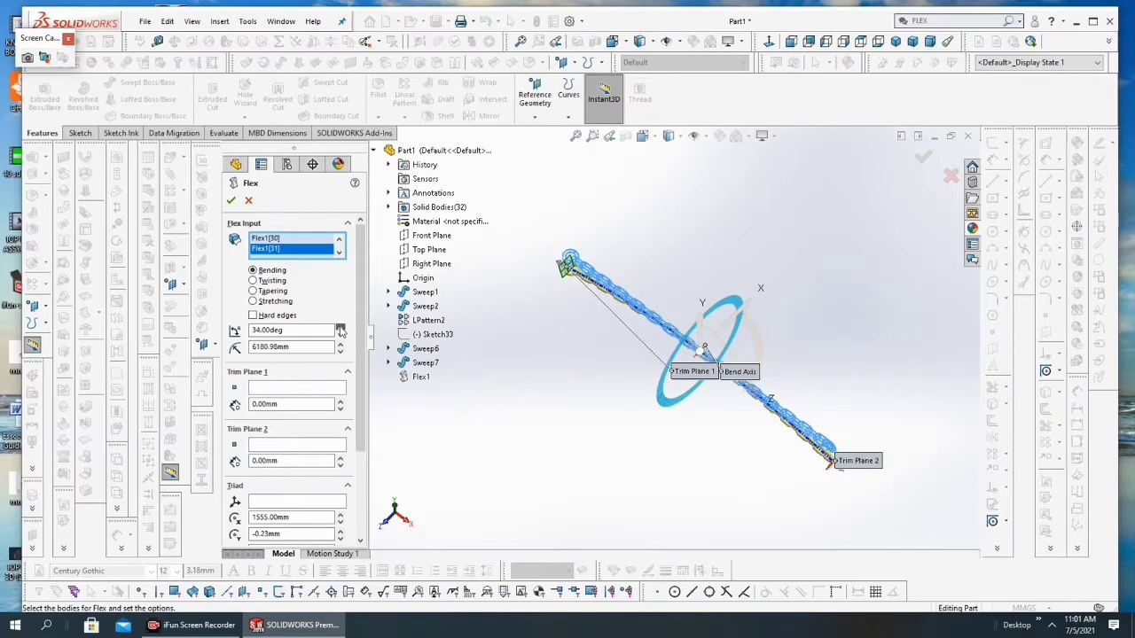
Step: Set the Flex bend angle to 280 degrees and accept the feature to curve the whole chain
left_click_drag(295, 333, 242, 367)
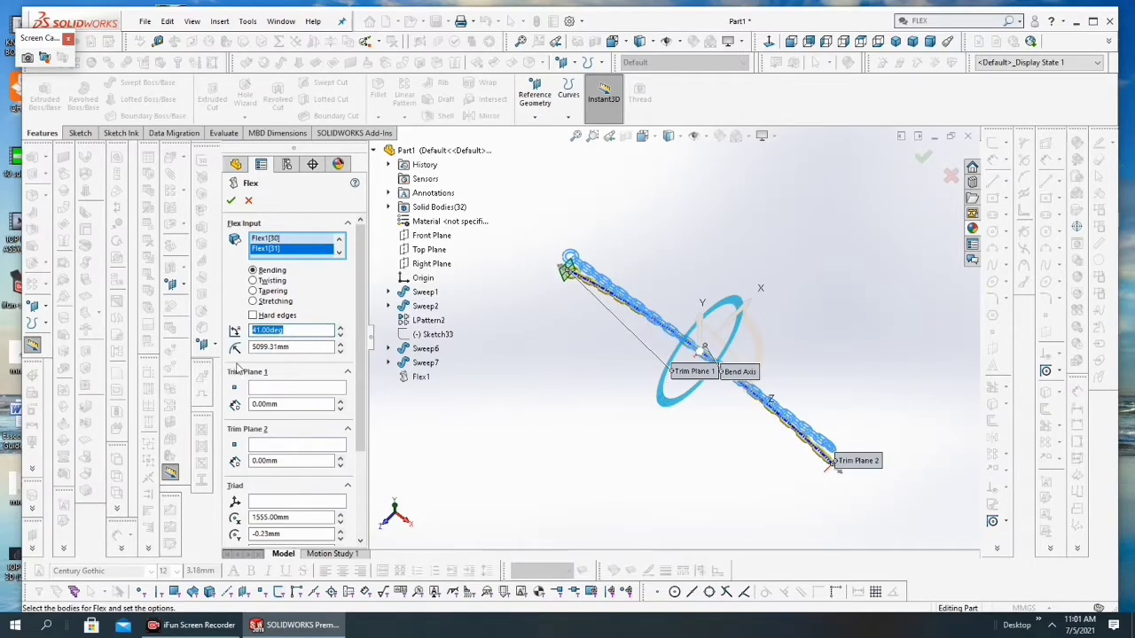
type("2")
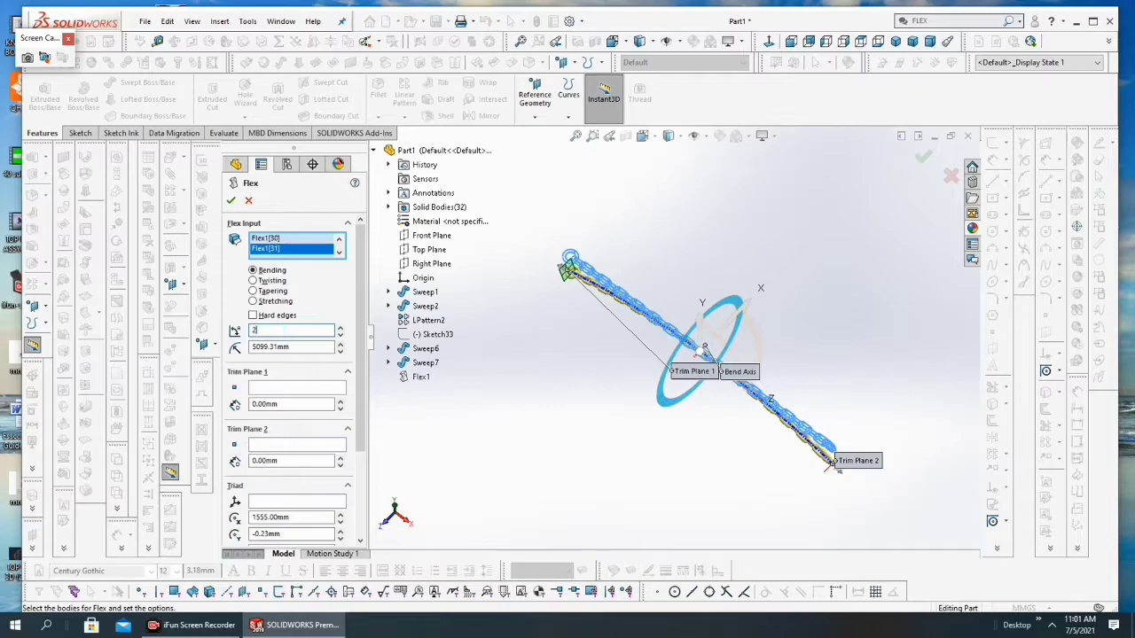
type("80.00deg")
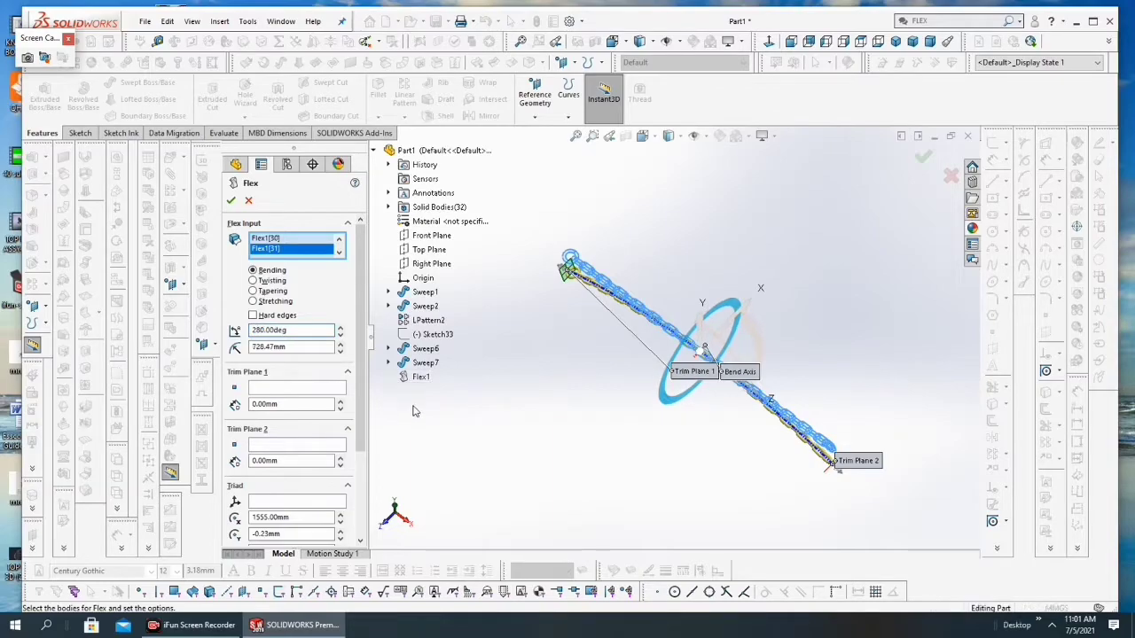
key("Return")
middle_click_drag(722, 370, 698, 327)
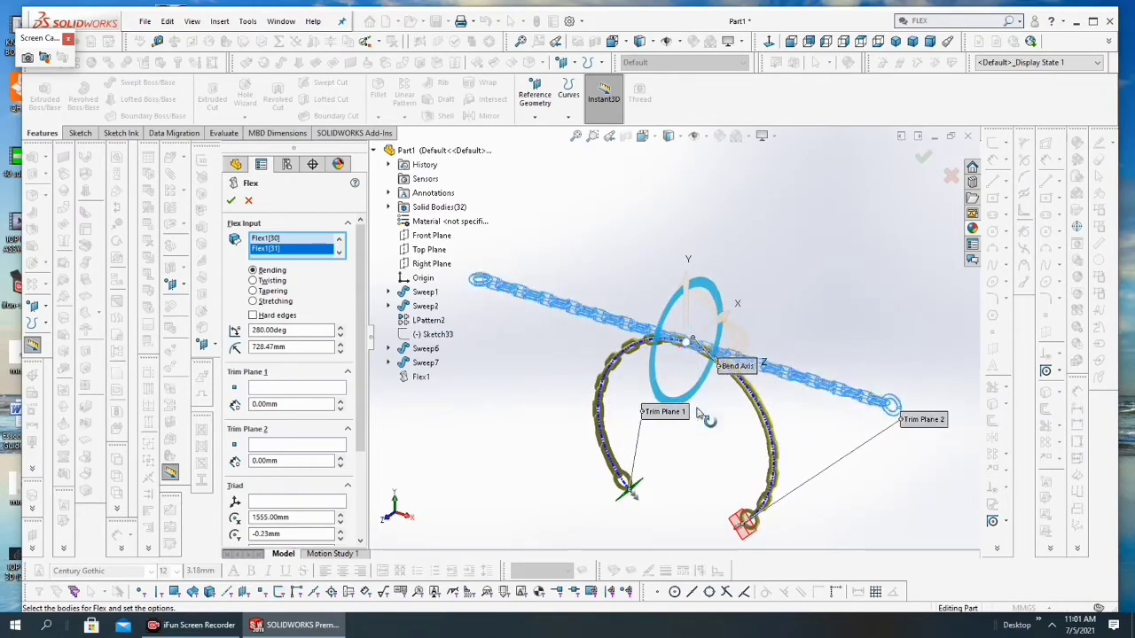
scroll(710, 465, "down", 2)
scroll(676, 407, "up", 2)
scroll(704, 470, "down", 2)
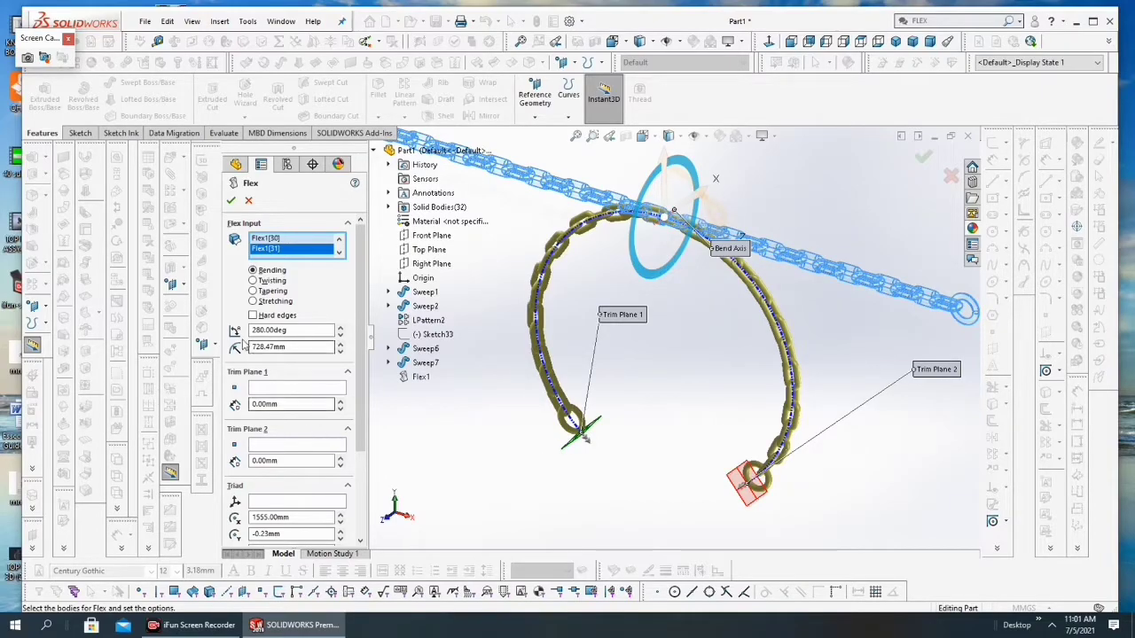
left_click(232, 203)
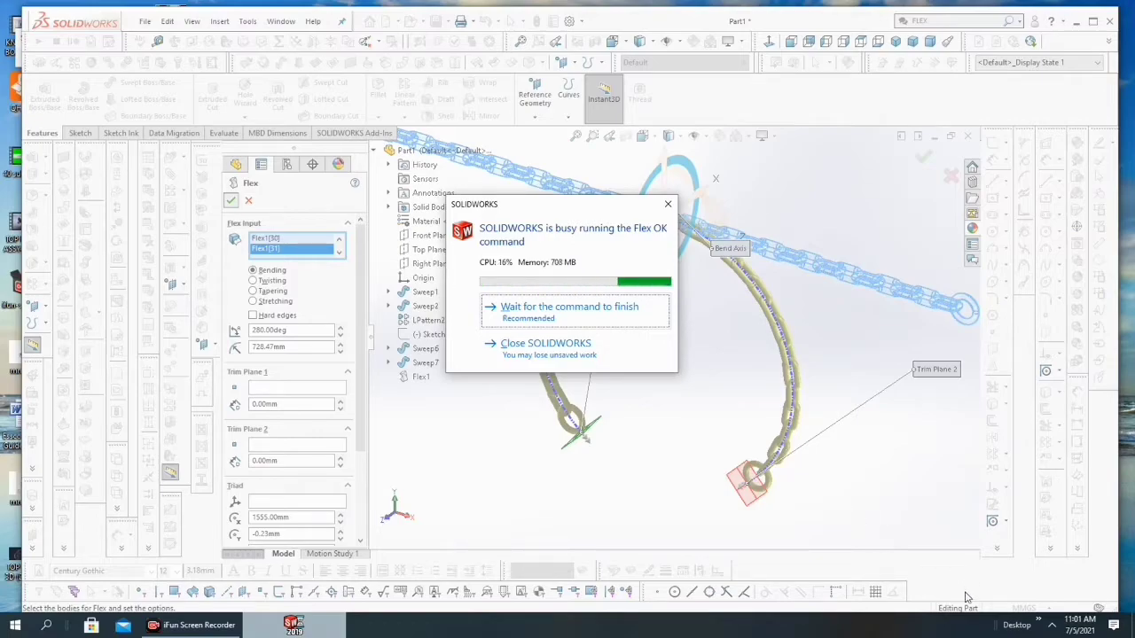
Step: Apply the Warm Kitchen scene behind the bent chain
scroll(706, 355, "down", 4)
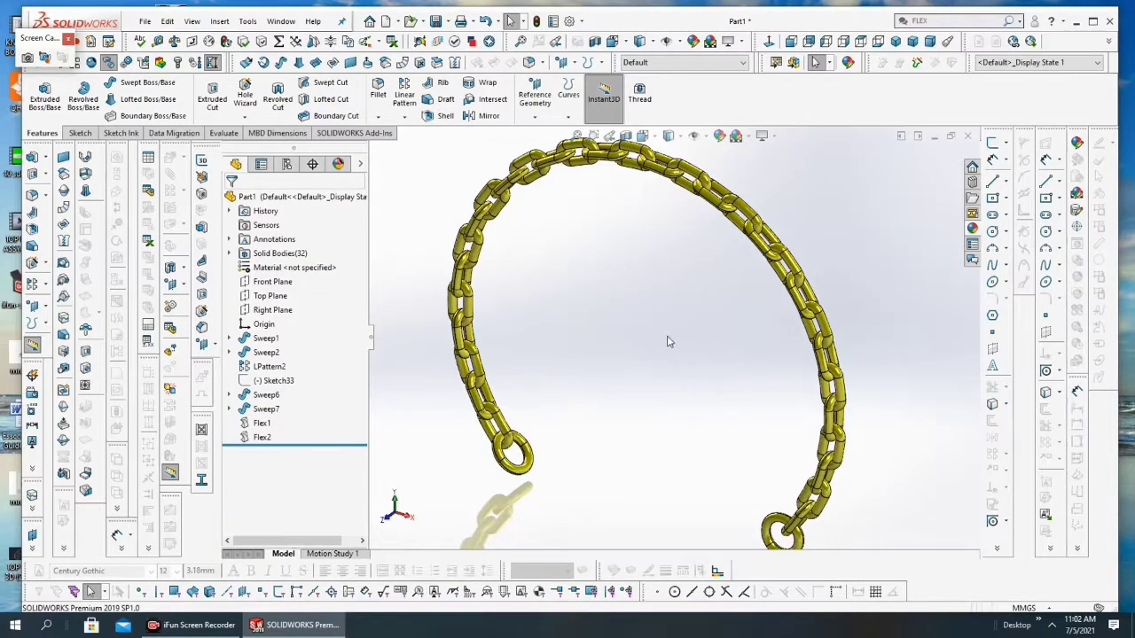
scroll(668, 337, "up", 1)
scroll(599, 328, "down", 1)
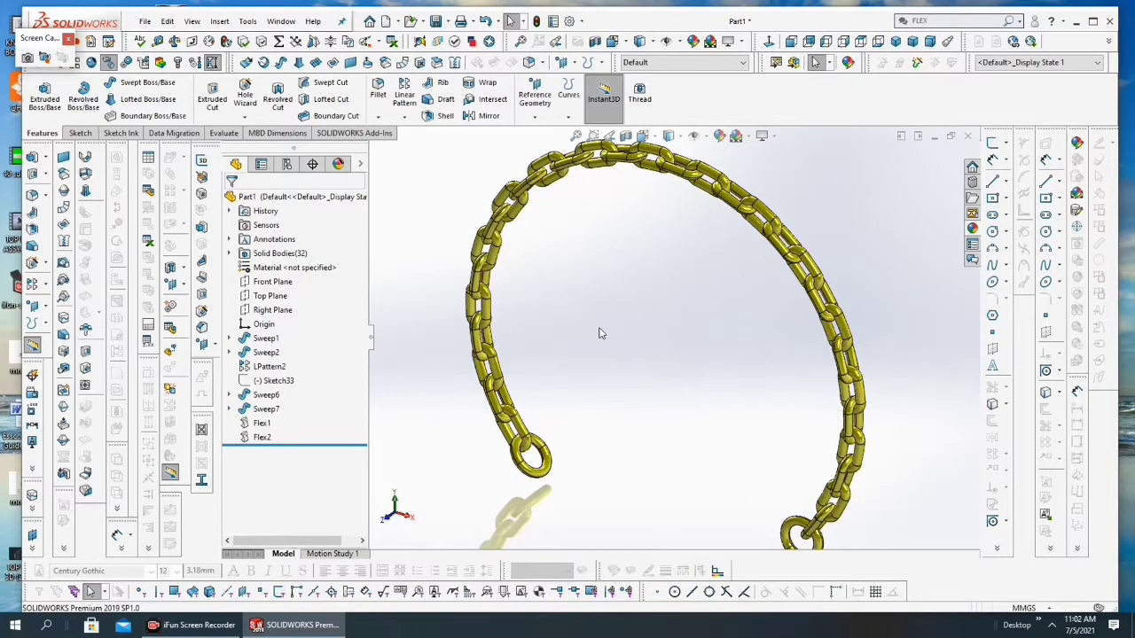
scroll(602, 335, "up", 1)
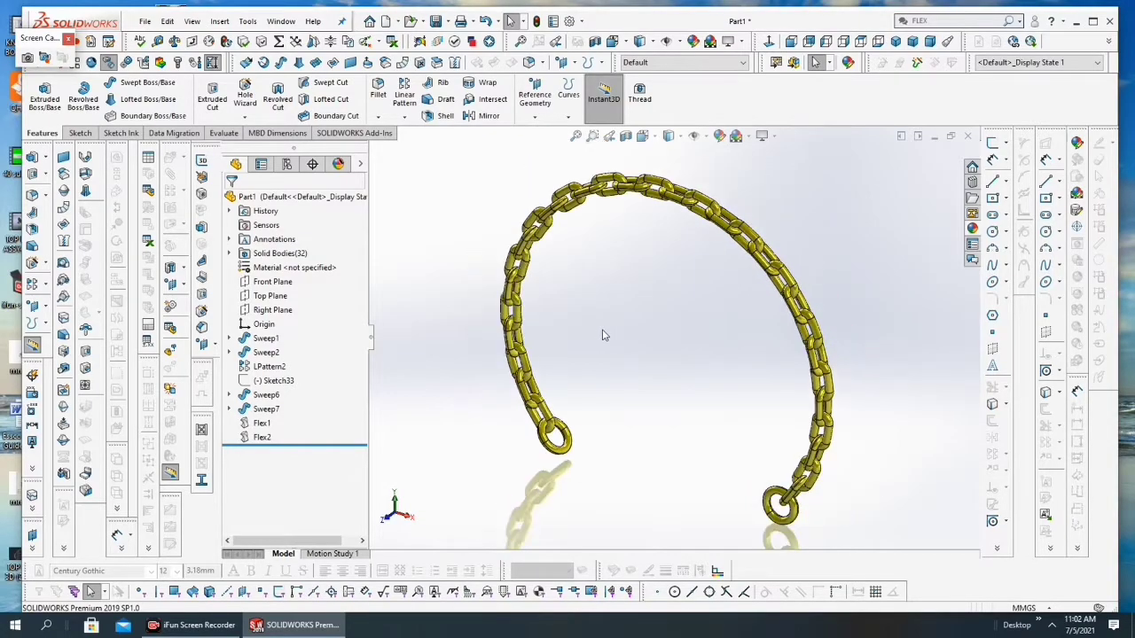
left_click(750, 138)
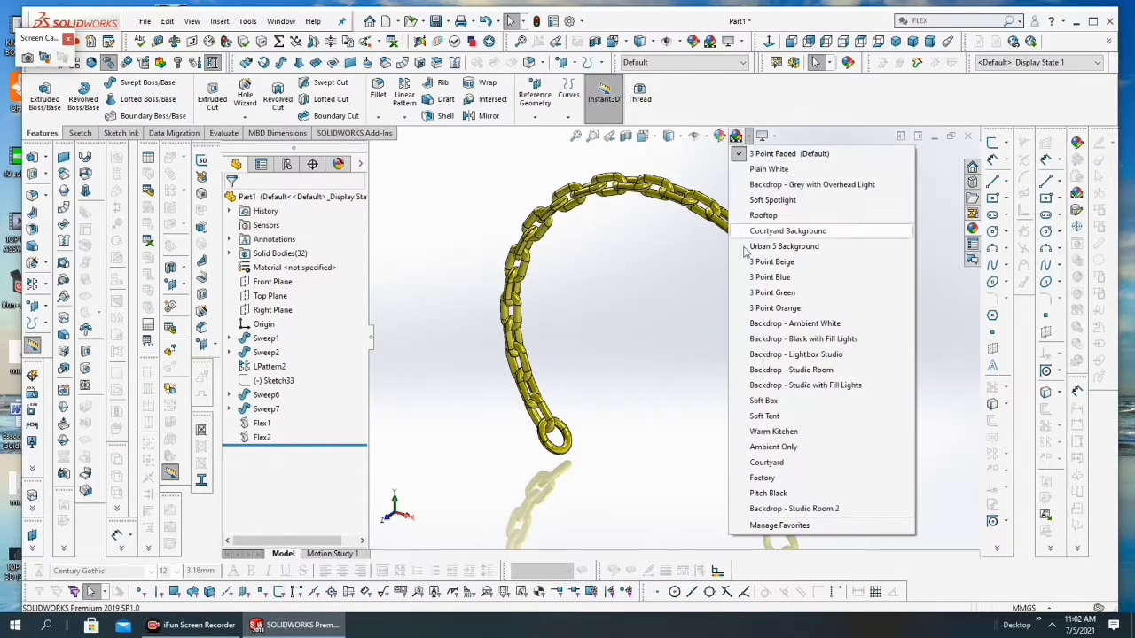
left_click(771, 432)
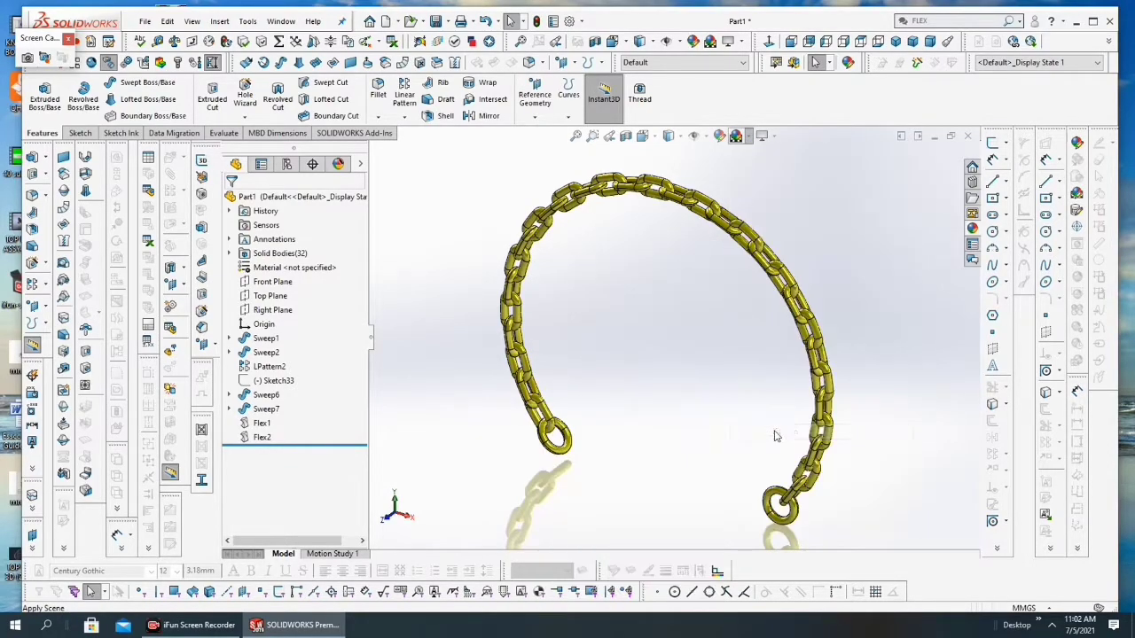
Step: Edit the whole part's appearance, trying a pale yellow swatch and choosing red from the standard colours
scroll(628, 261, "down", 2)
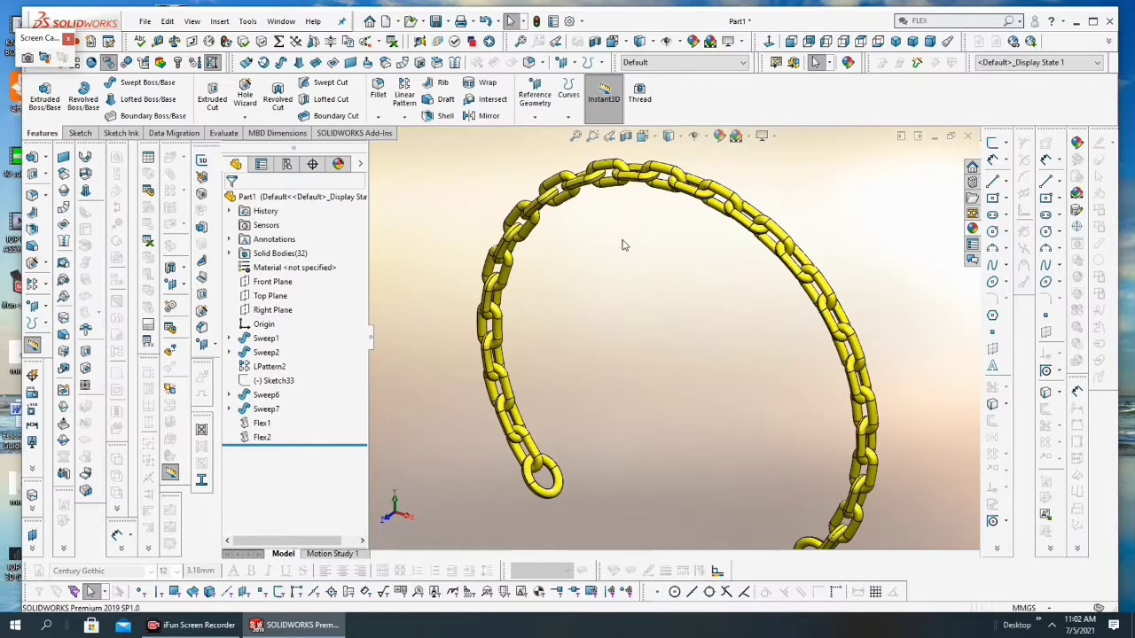
scroll(622, 246, "up", 3)
scroll(614, 290, "down", 2)
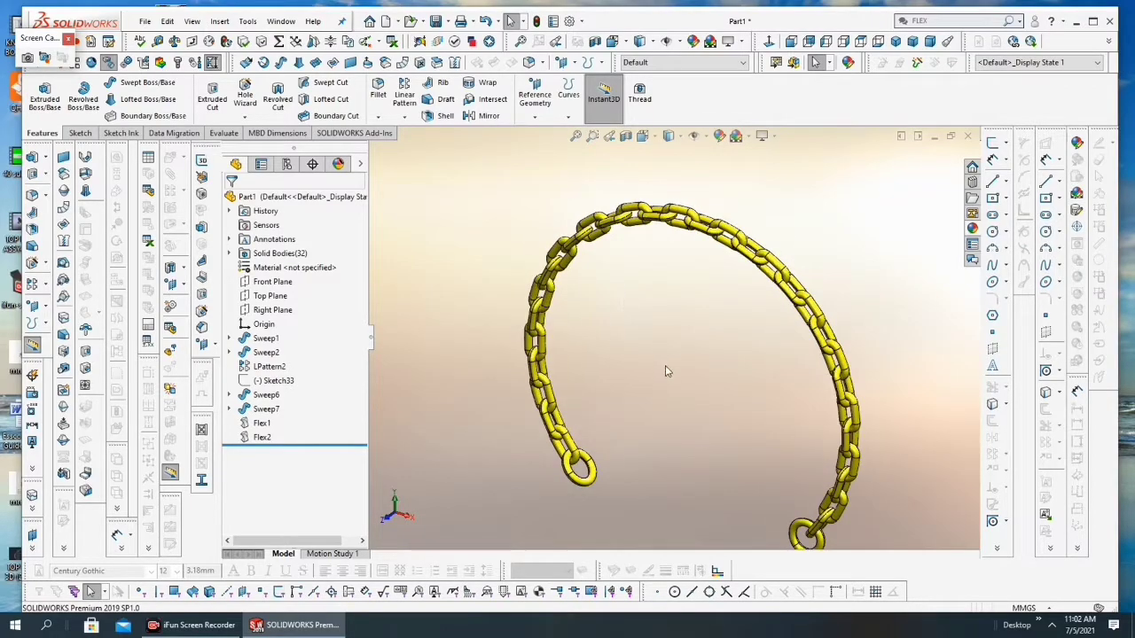
left_click(718, 136)
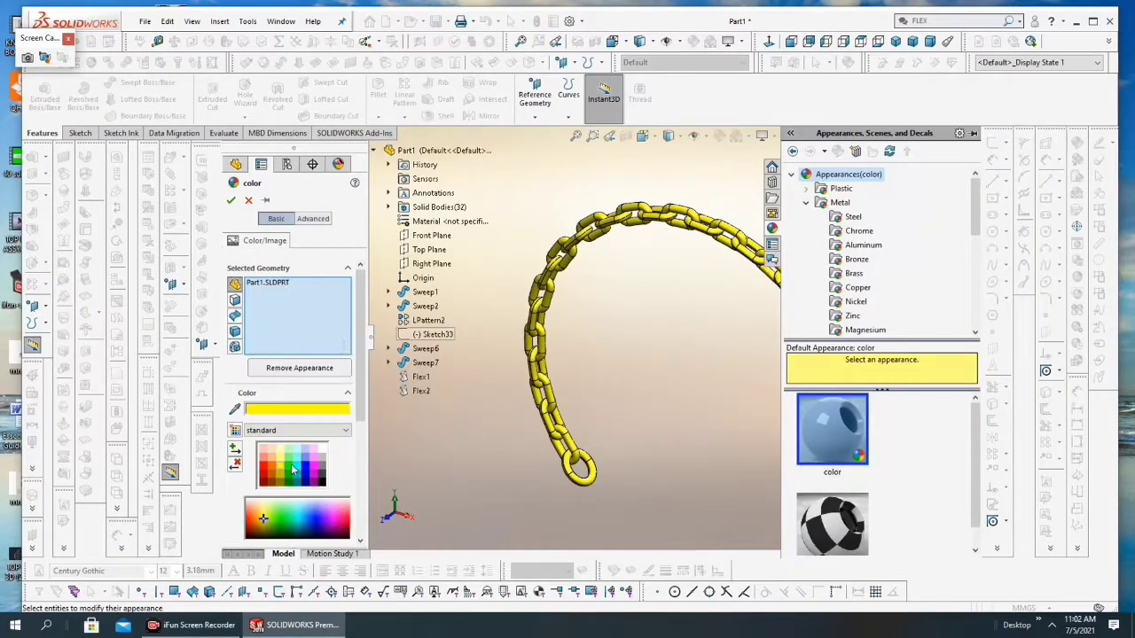
left_click(281, 462)
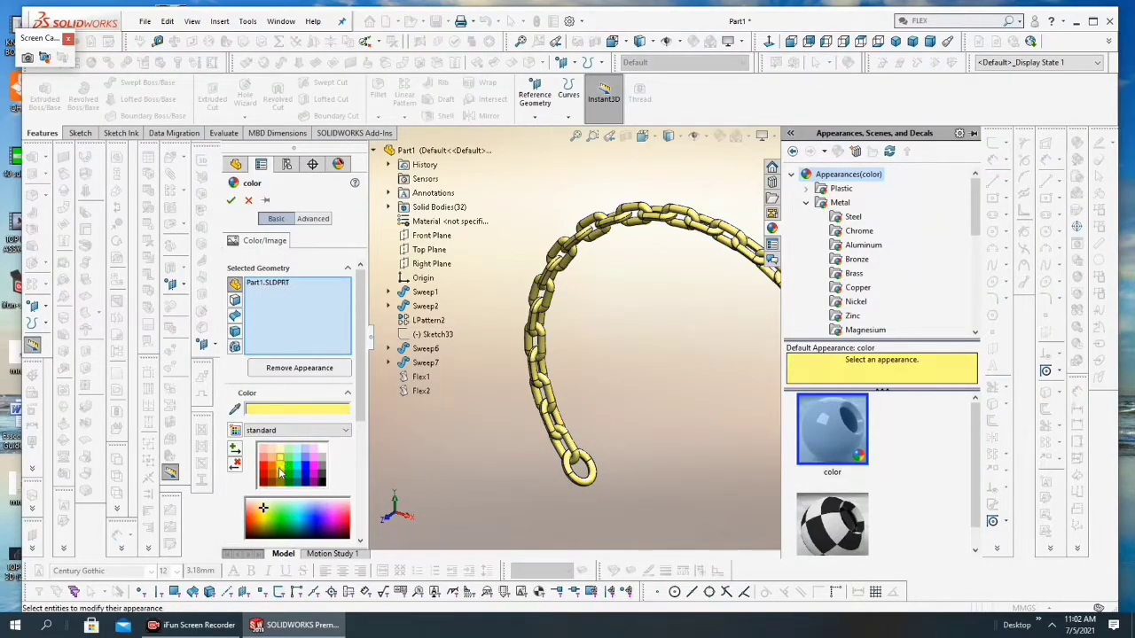
left_click(283, 478)
left_click(263, 472)
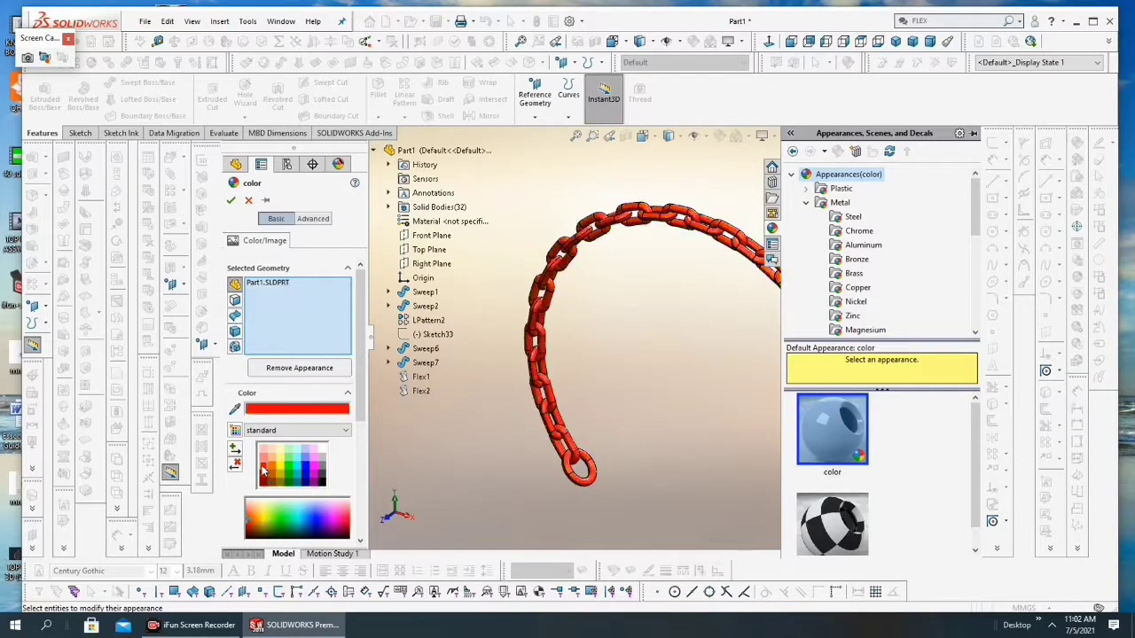